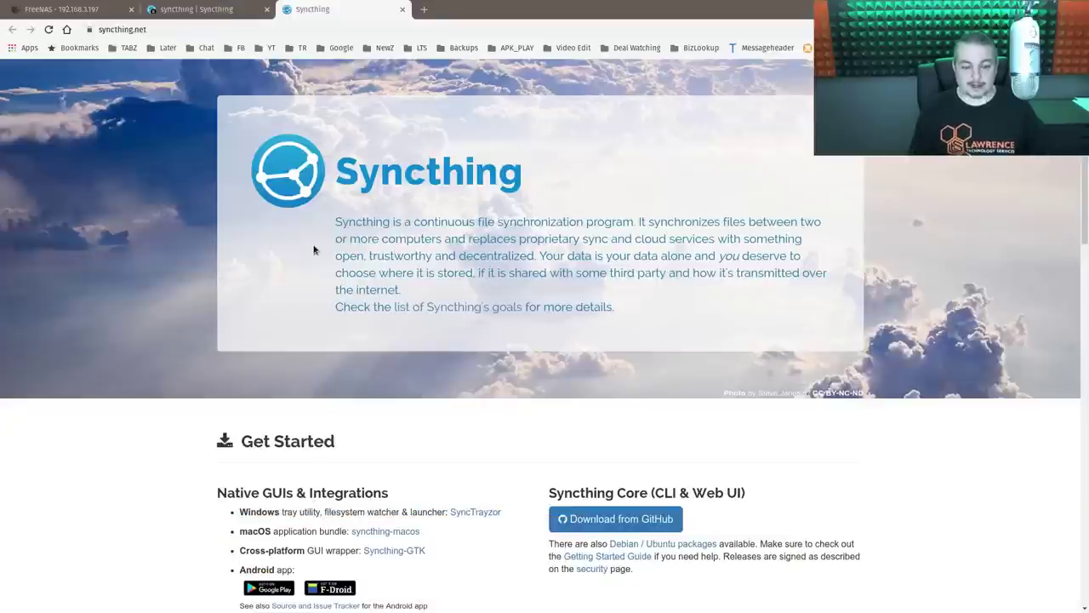
- Scroll down and back up through the syncthing.net homepage
{"action": "scroll", "coordinate": [621, 289], "scroll_direction": "down", "scroll_amount": 3}
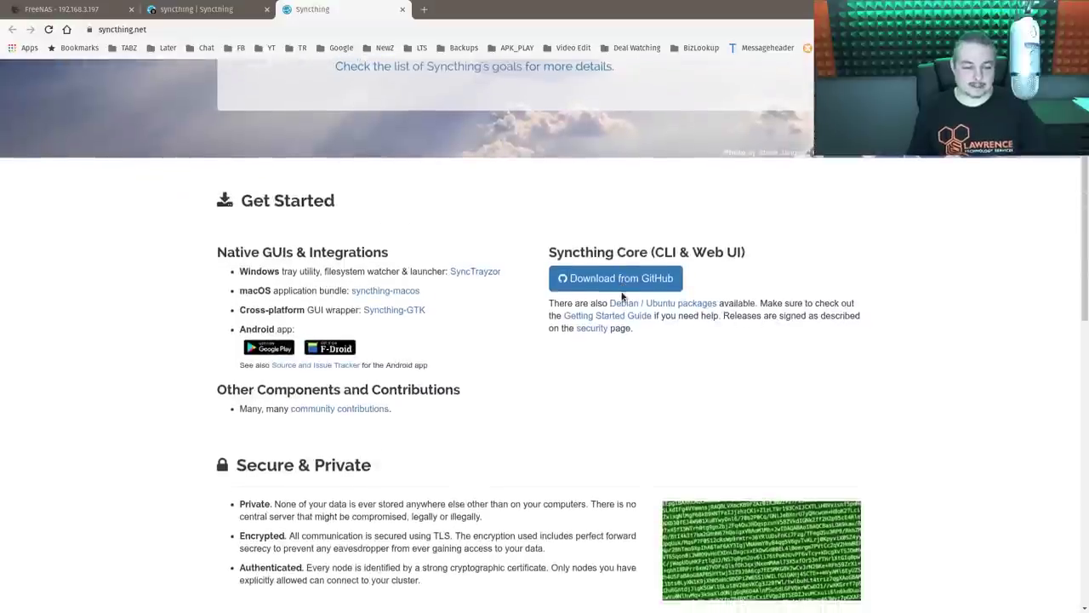
{"action": "scroll", "coordinate": [621, 296], "scroll_direction": "up", "scroll_amount": 3}
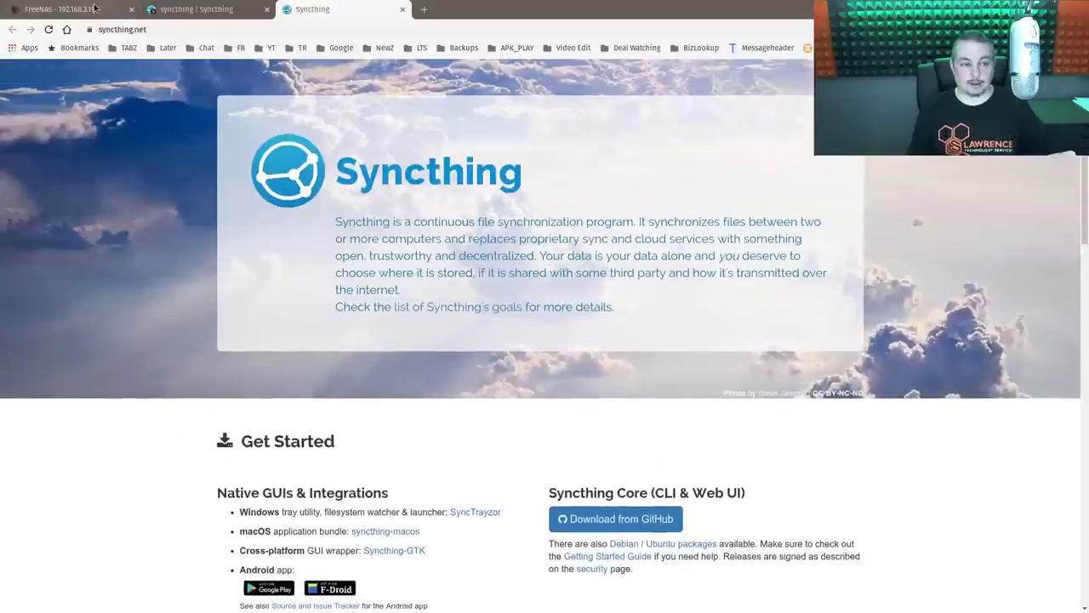
- In FreeNAS, filter the available plugins list for 'sync'
{"action": "left_click", "coordinate": [73, 10]}
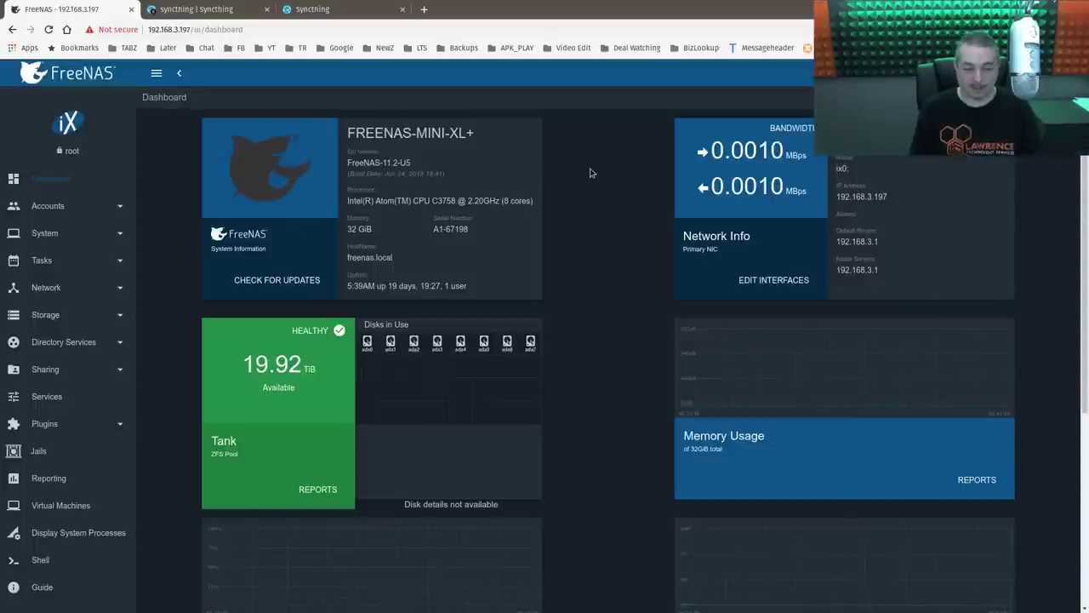
{"action": "left_click", "coordinate": [60, 425]}
{"action": "left_click", "coordinate": [47, 450]}
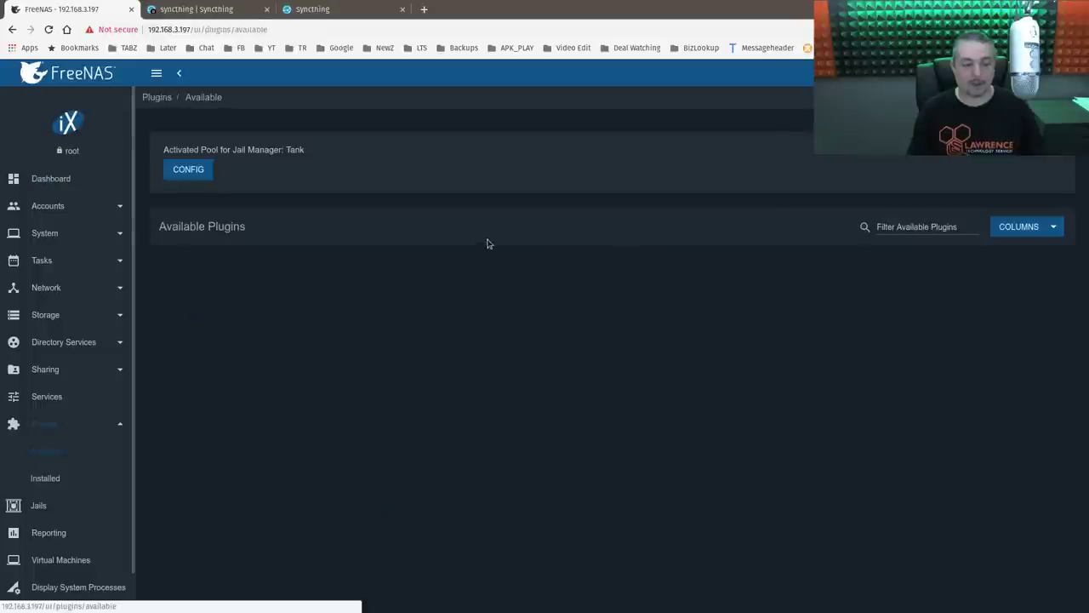
{"action": "left_click", "coordinate": [934, 223]}
{"action": "type", "text": "sync"}
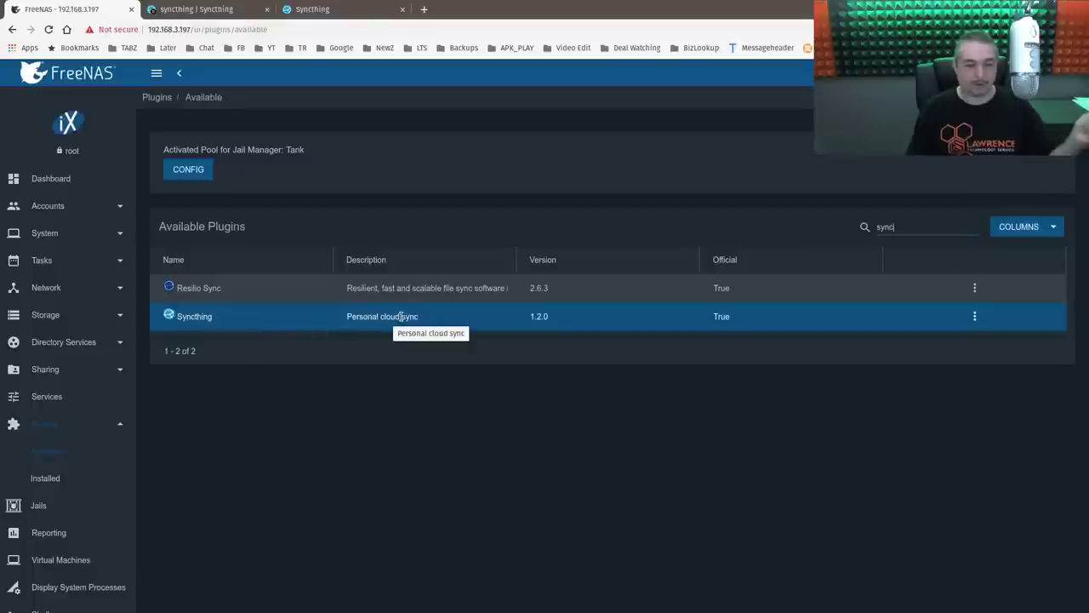
- Check the installed syncthing plugin's actions and its running Syncthing web GUI
{"action": "left_click", "coordinate": [51, 478]}
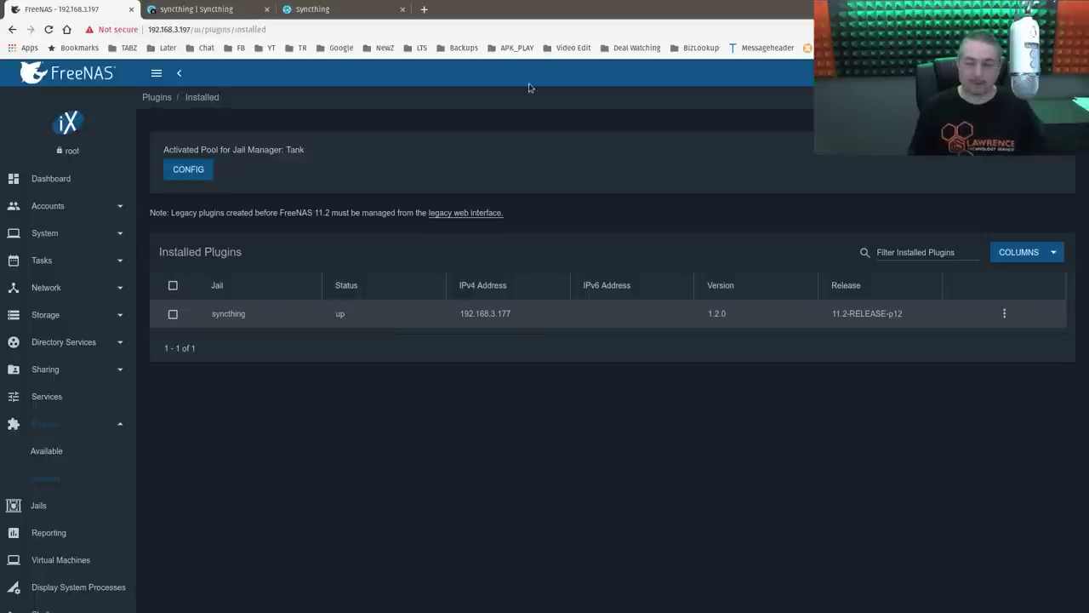
{"action": "left_click", "coordinate": [1005, 314]}
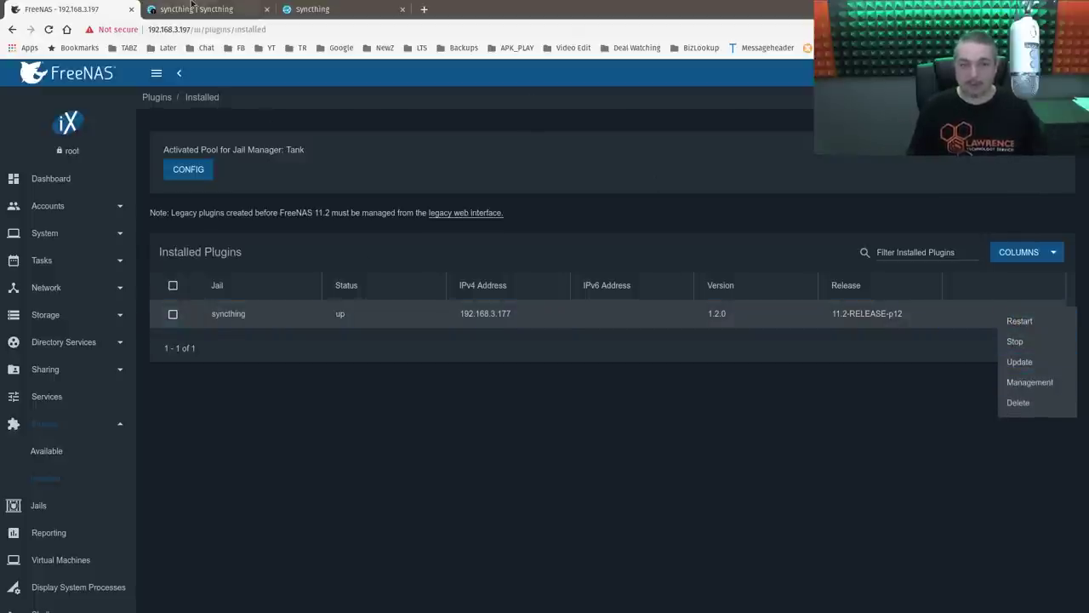
{"action": "left_click", "coordinate": [192, 9]}
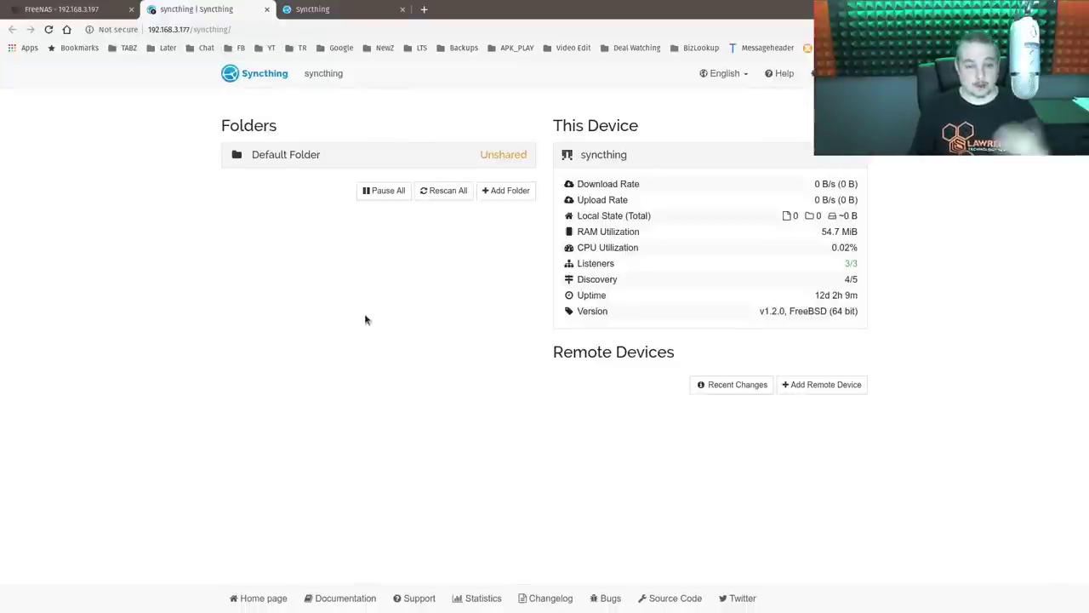
{"action": "left_click", "coordinate": [93, 9]}
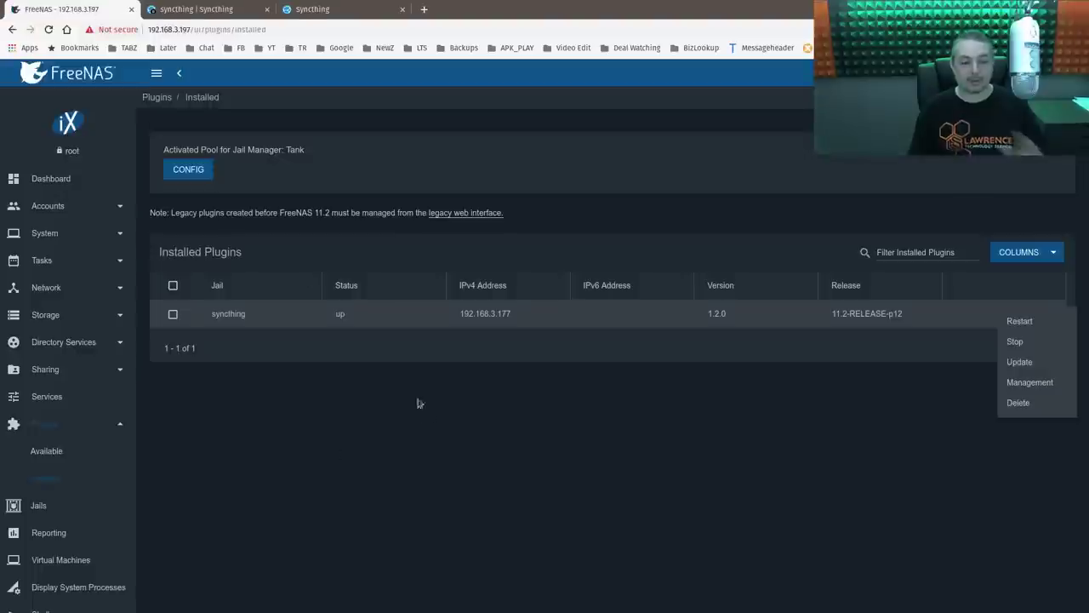
- Verify the syncthing jail's mount points list is empty
{"action": "left_click", "coordinate": [39, 516]}
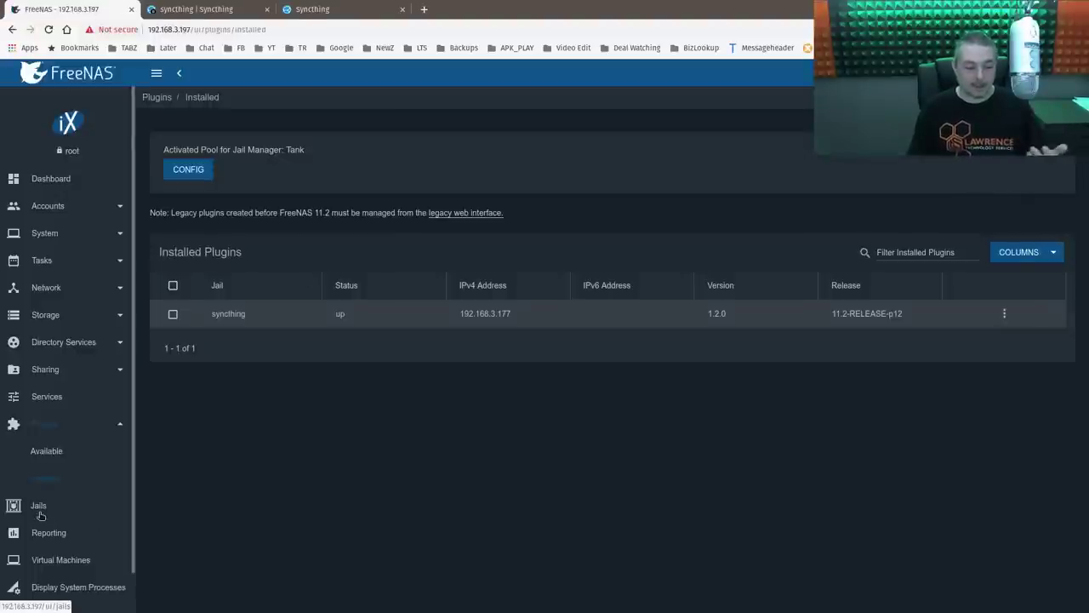
{"action": "left_click", "coordinate": [39, 511]}
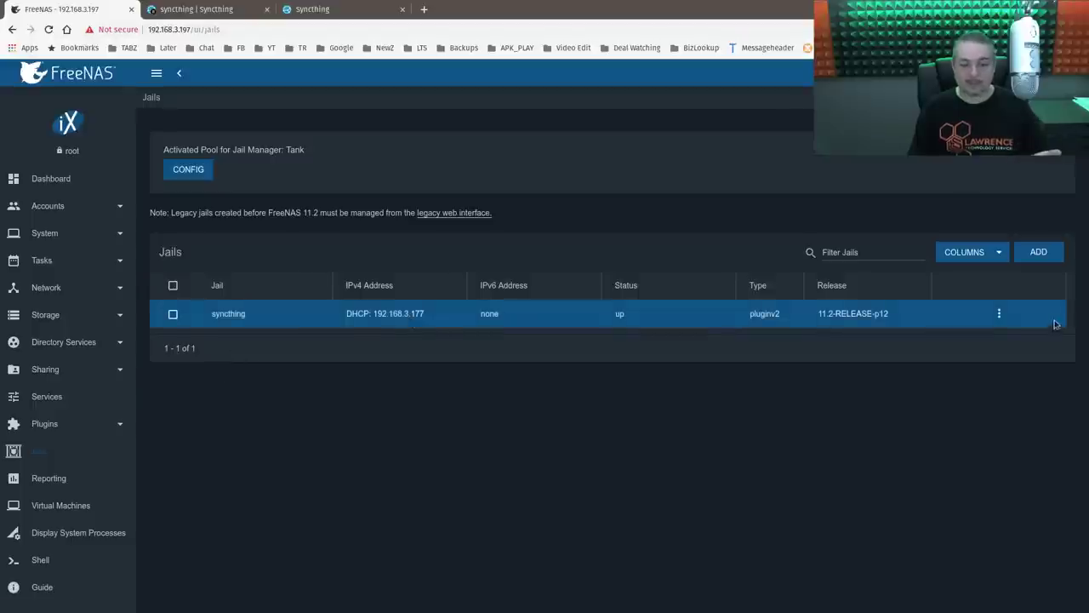
{"action": "left_click", "coordinate": [999, 315]}
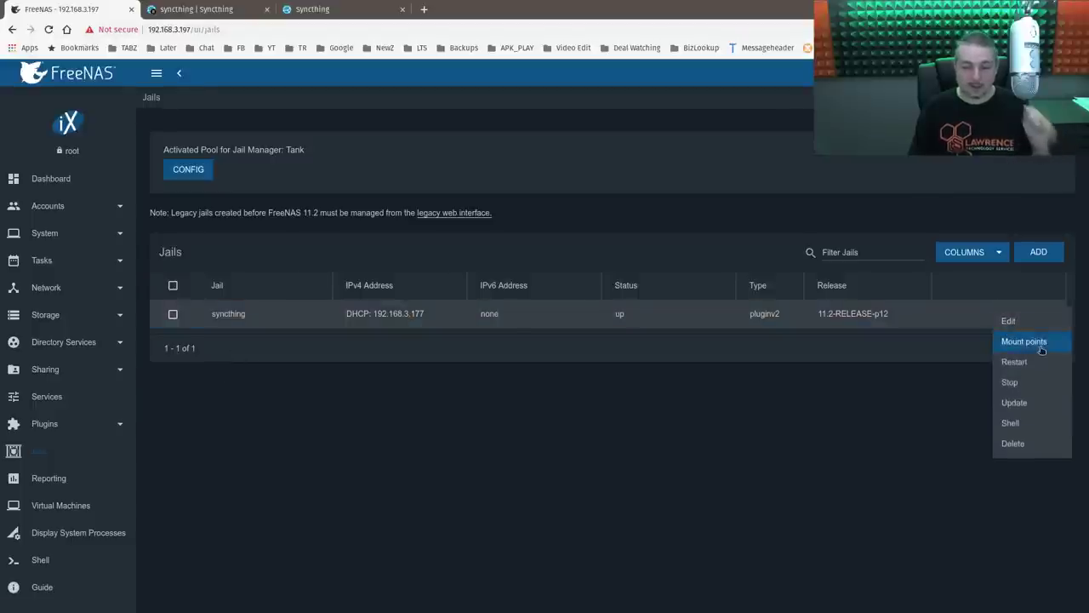
{"action": "left_click", "coordinate": [1024, 341]}
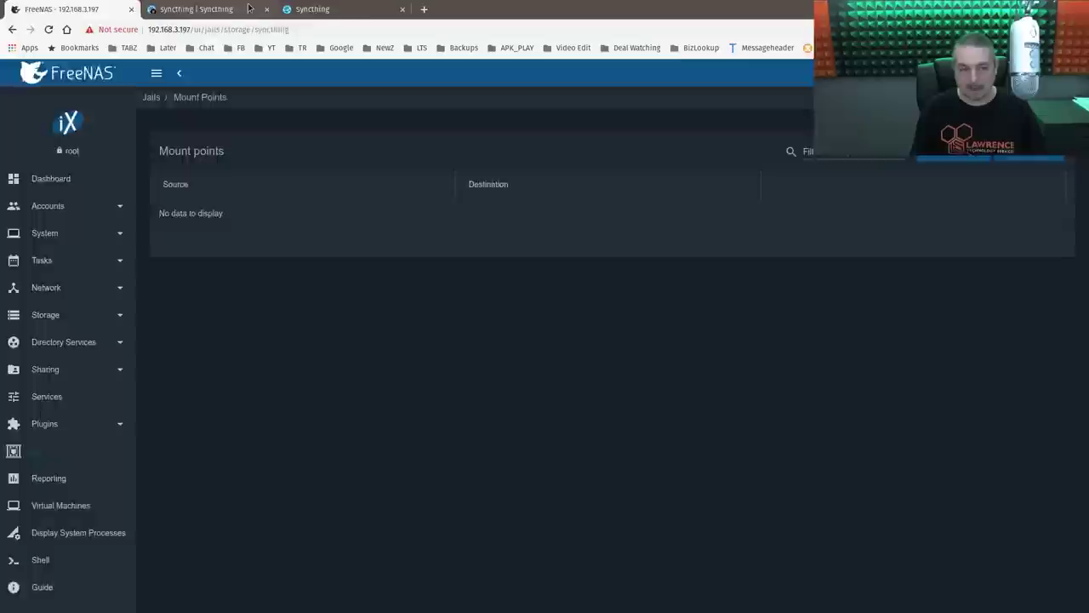
{"action": "left_click", "coordinate": [195, 9]}
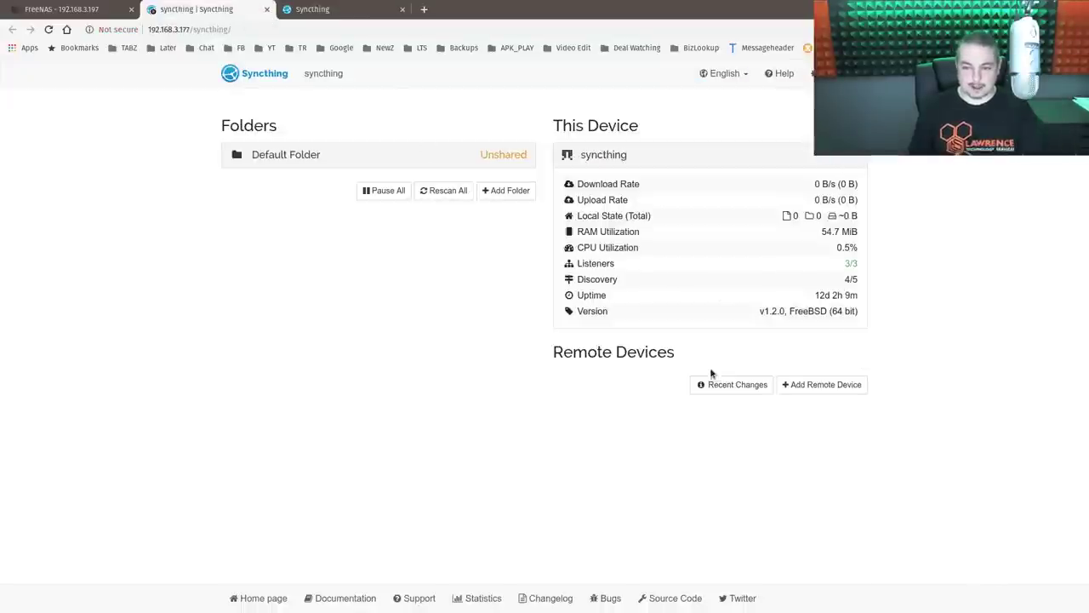
{"action": "left_click", "coordinate": [94, 10]}
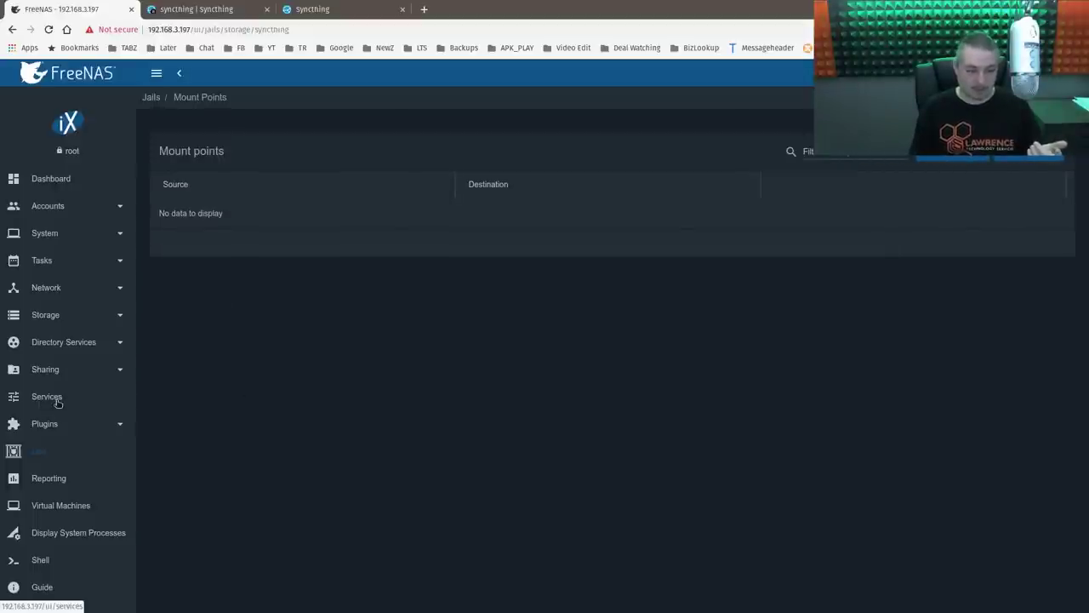
- Open the Accounts > Users list and scroll through it
{"action": "left_click", "coordinate": [78, 211]}
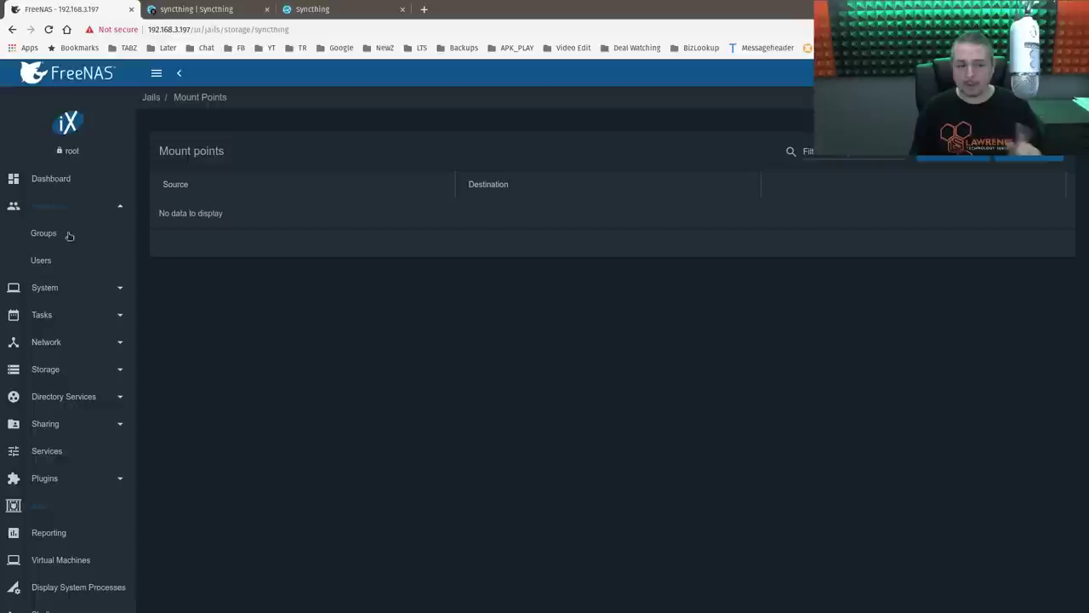
{"action": "left_click", "coordinate": [53, 262]}
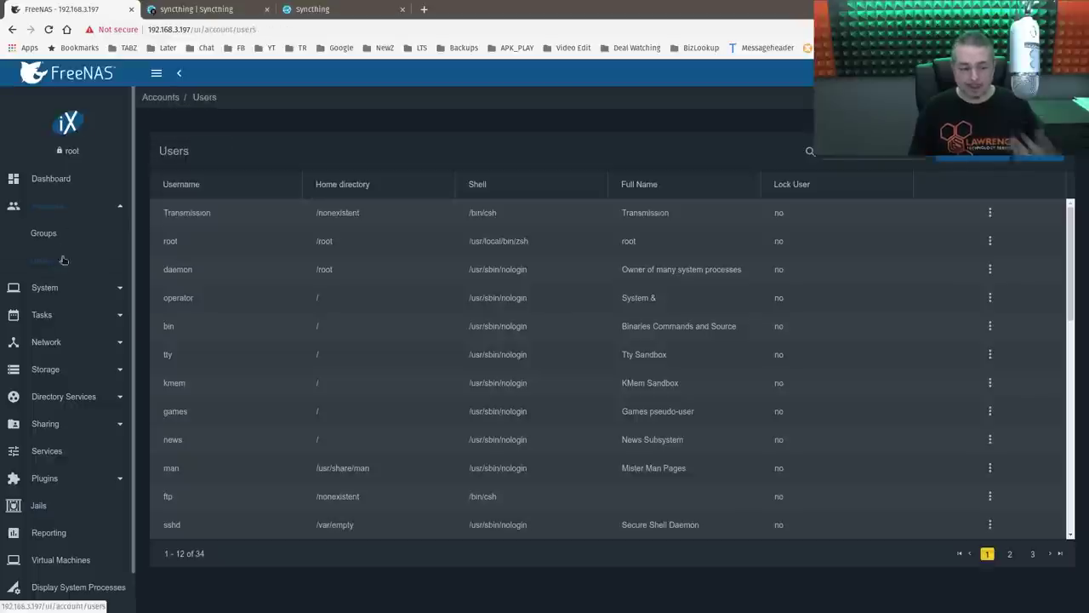
{"action": "scroll", "coordinate": [98, 542], "scroll_direction": "down", "scroll_amount": 1}
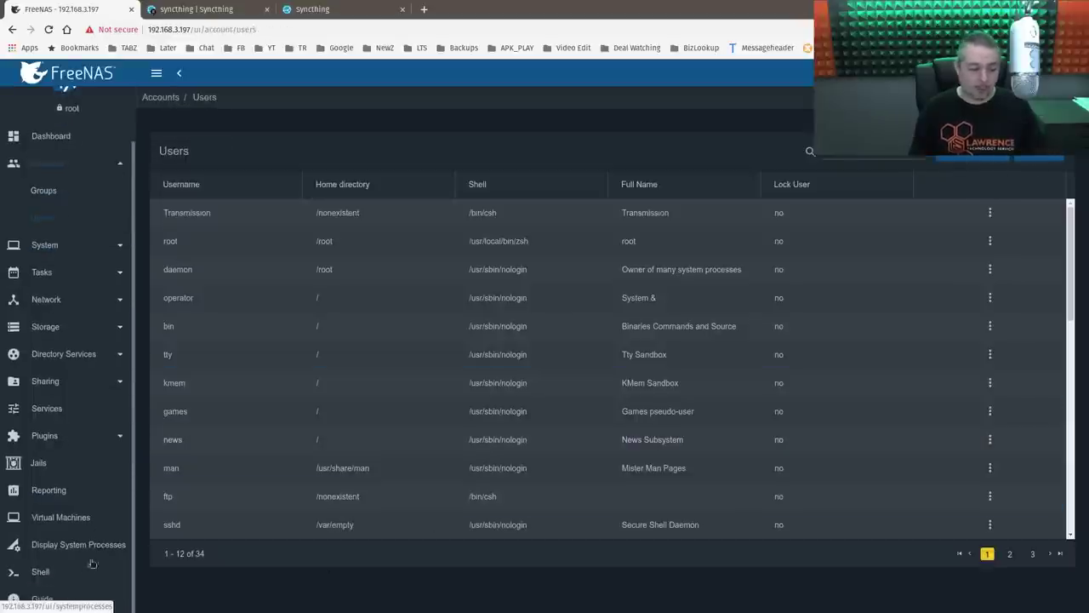
- Open the Shell with larger text and begin a cd into /mnt/Tank/
{"action": "left_click", "coordinate": [41, 573]}
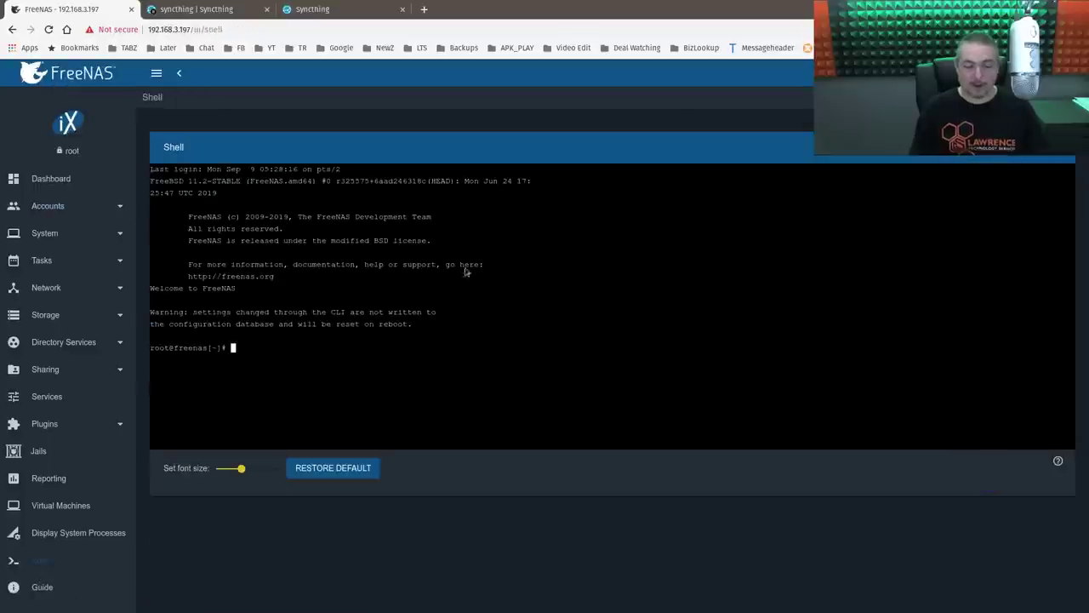
{"action": "left_click_drag", "start_coordinate": [243, 469], "coordinate": [279, 469]}
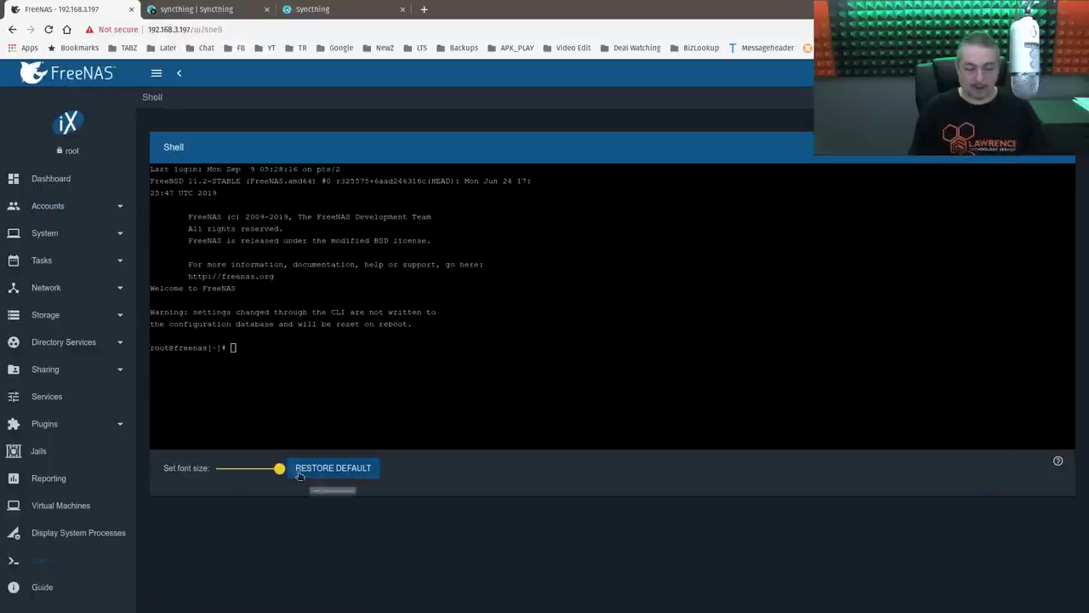
{"action": "type", "text": "cd /"}
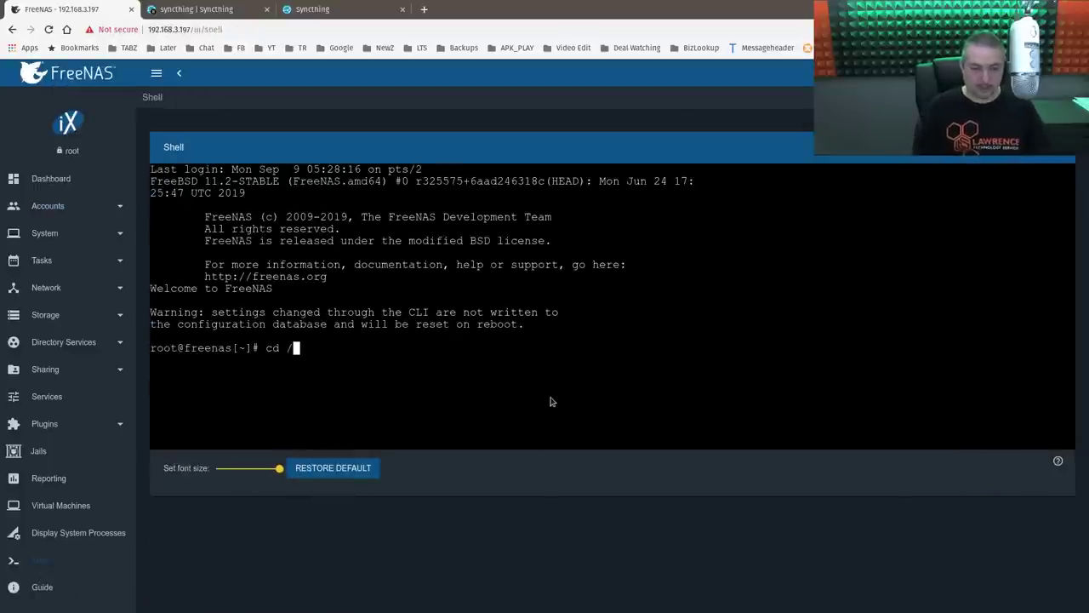
{"action": "type", "text": "mnt/"}
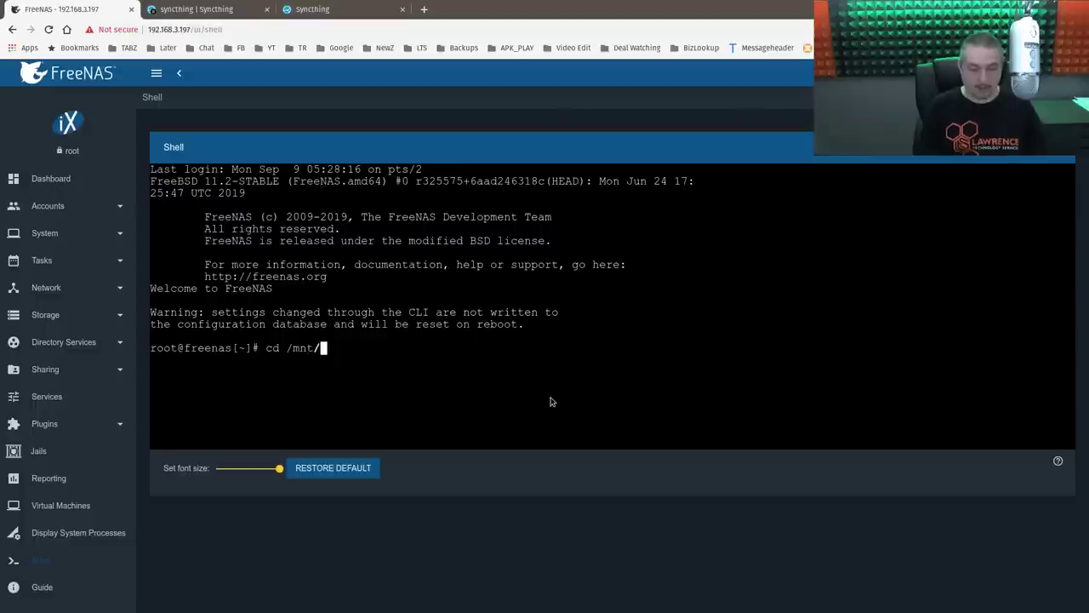
{"action": "key", "text": "Tab"}
{"action": "type", "text": "T"}
{"action": "key", "text": "Tab"}
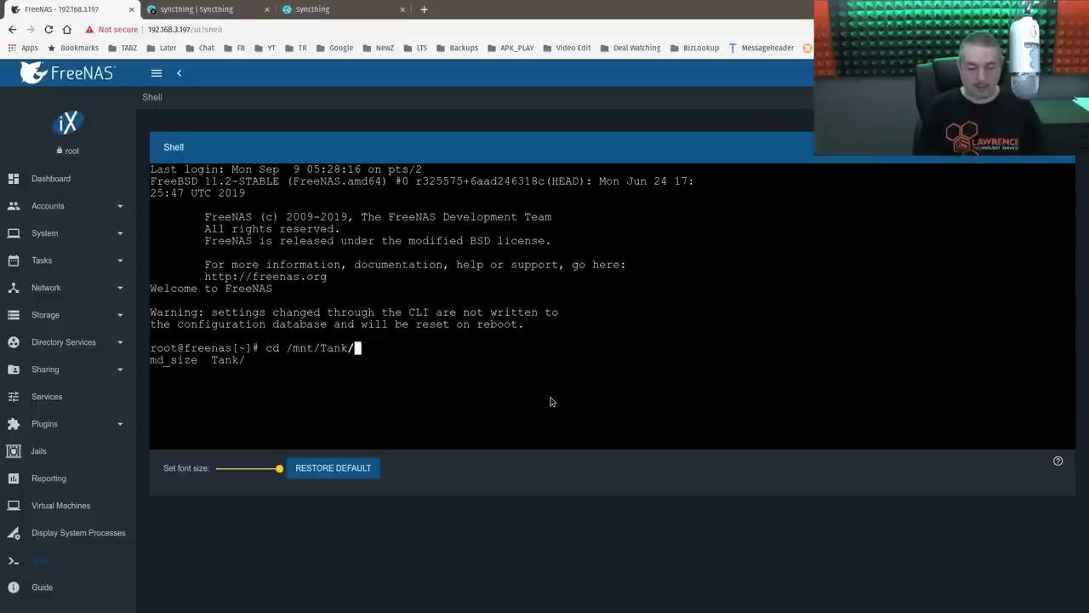
{"action": "key", "text": "Tab"}
- Change into /mnt/Tank/iocage/jails/syncthing/root/ and list it with ls -la
{"action": "type", "text": "i"}
{"action": "key", "text": "Tab"}
{"action": "key", "text": "Tab"}
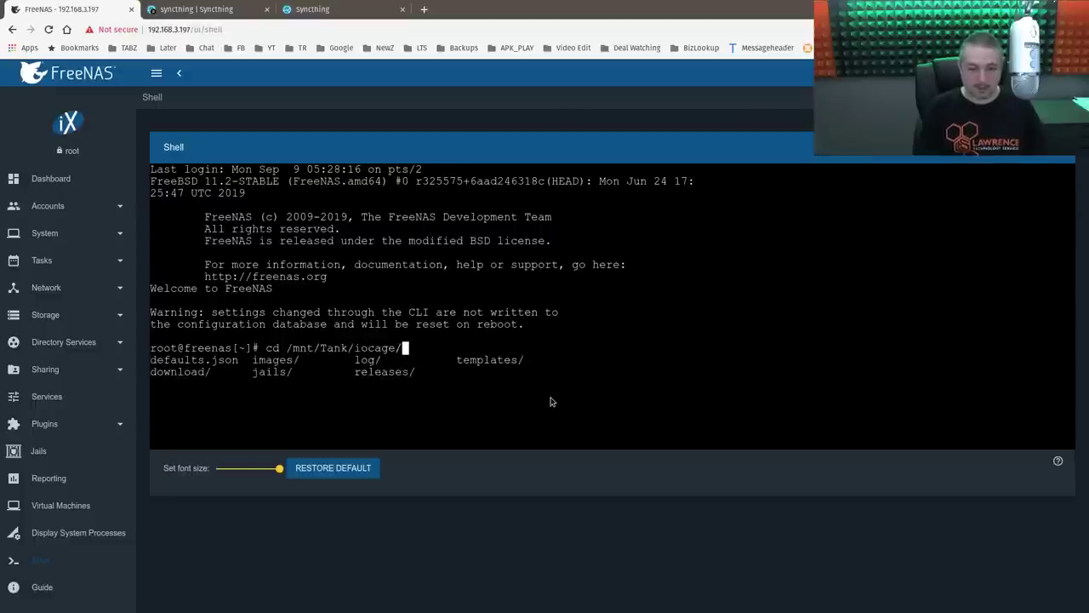
{"action": "type", "text": "de"}
{"action": "key", "text": "Tab"}
{"action": "key", "text": "BackSpace"}
{"action": "key", "text": "BackSpace"}
{"action": "key", "text": "BackSpace"}
{"action": "key", "text": "BackSpace"}
{"action": "key", "text": "BackSpace"}
{"action": "key", "text": "BackSpace"}
{"action": "key", "text": "BackSpace"}
{"action": "key", "text": "BackSpace"}
{"action": "key", "text": "BackSpace"}
{"action": "key", "text": "BackSpace"}
{"action": "key", "text": "BackSpace"}
{"action": "key", "text": "BackSpace"}
{"action": "key", "text": "BackSpace"}
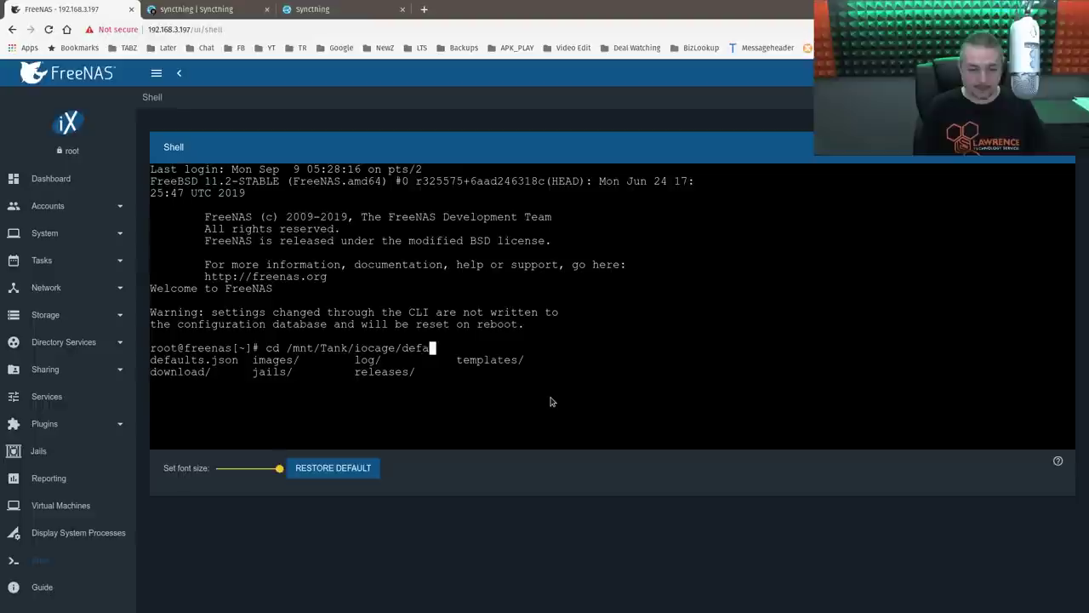
{"action": "type", "text": "jails/"}
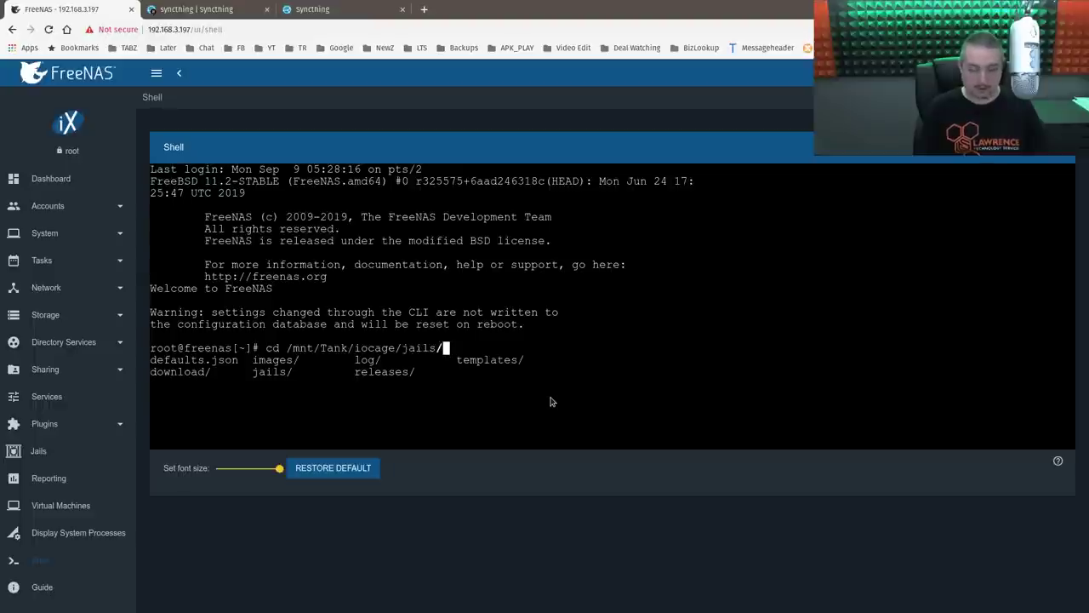
{"action": "type", "text": "s"}
{"action": "key", "text": "Tab"}
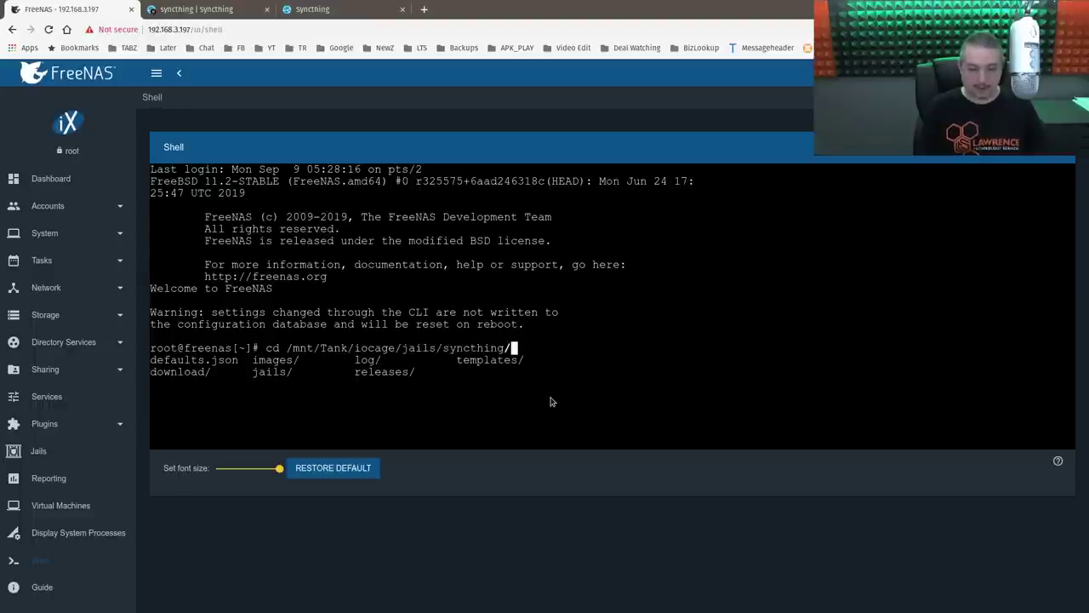
{"action": "type", "text": "r"}
{"action": "key", "text": "Tab"}
{"action": "key", "text": "Return"}
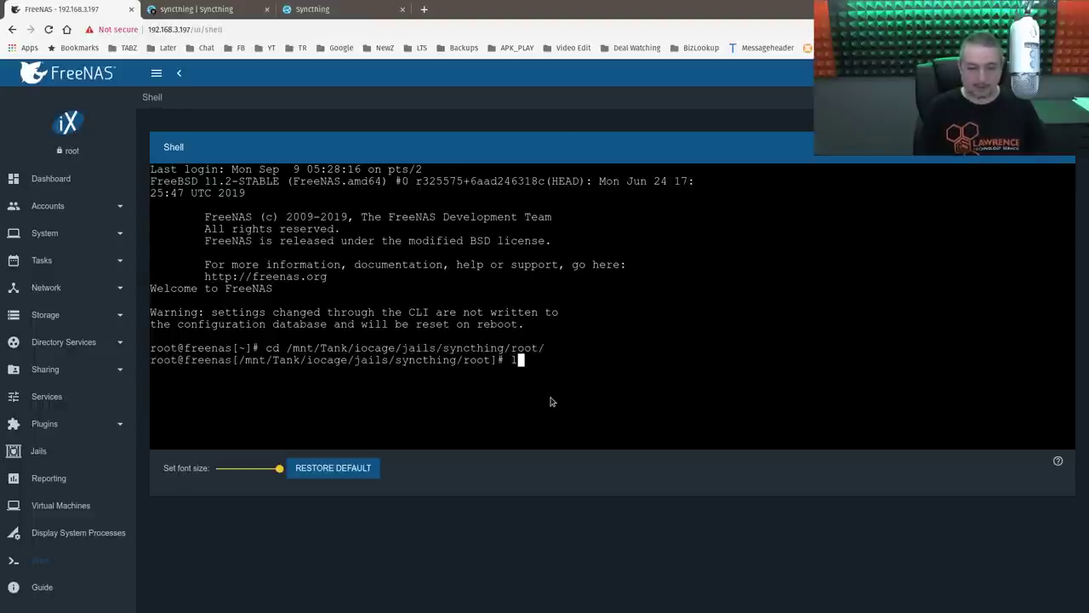
{"action": "type", "text": "ls -la"}
{"action": "key", "text": "Return"}
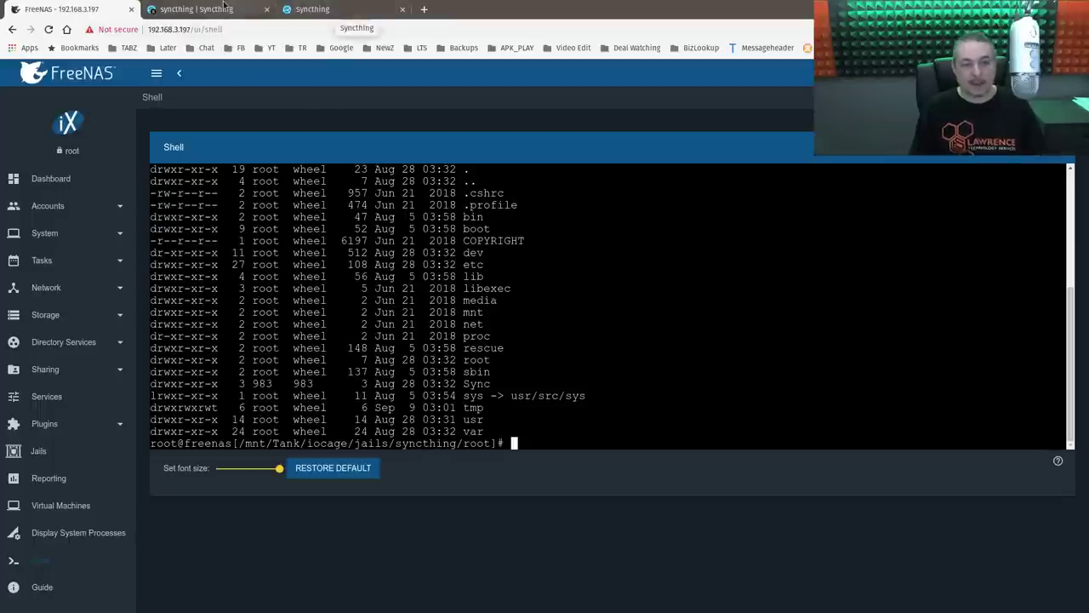
- Check the Syncthing Default Folder's /Sync path, then return to the FreeNAS shell
{"action": "left_click", "coordinate": [223, 4]}
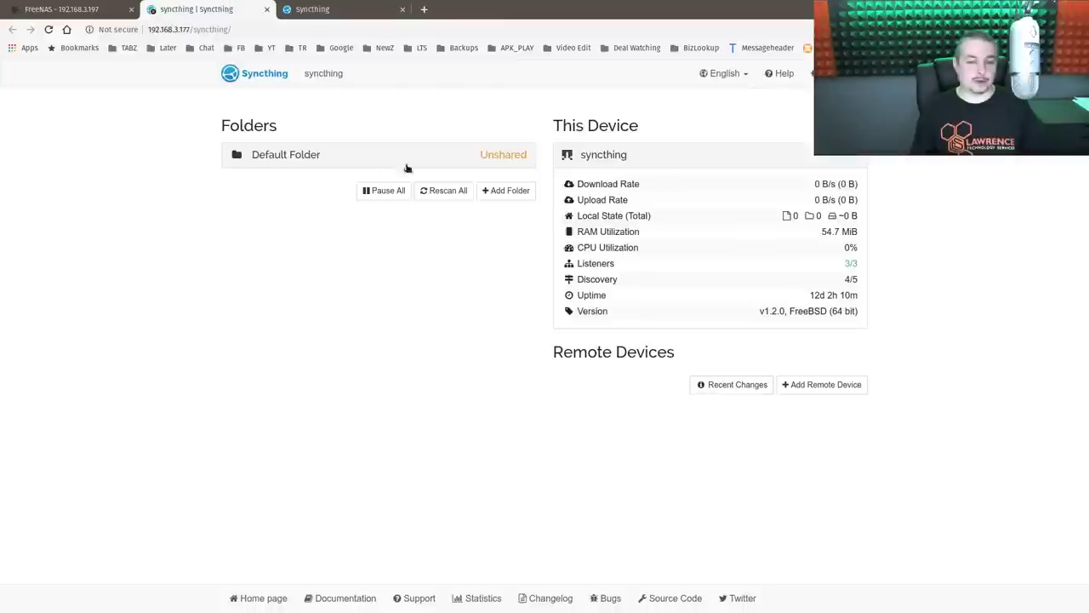
{"action": "left_click", "coordinate": [480, 151]}
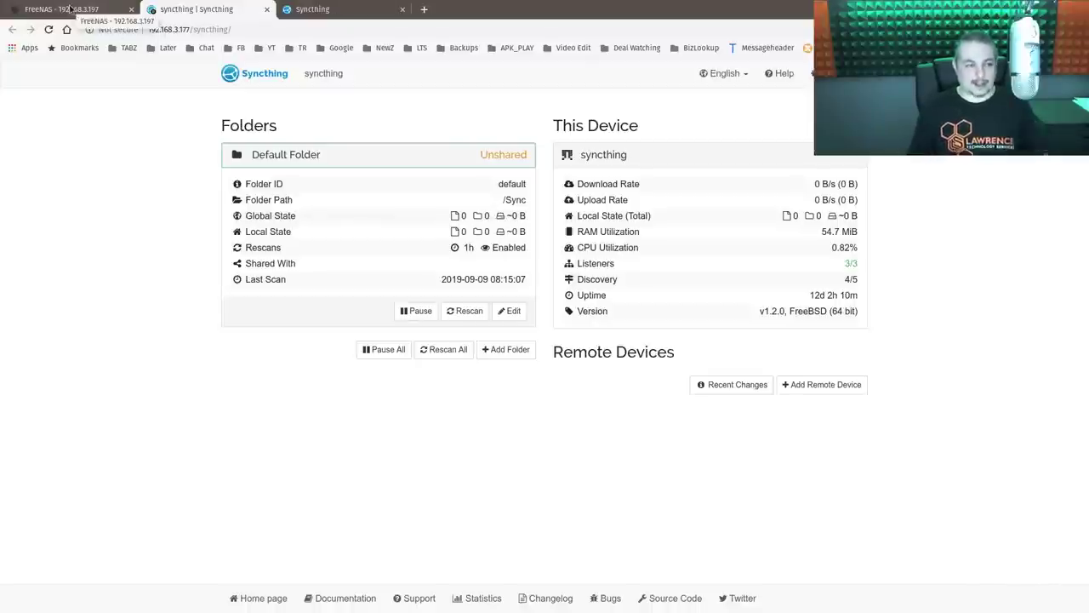
{"action": "left_click", "coordinate": [104, 10]}
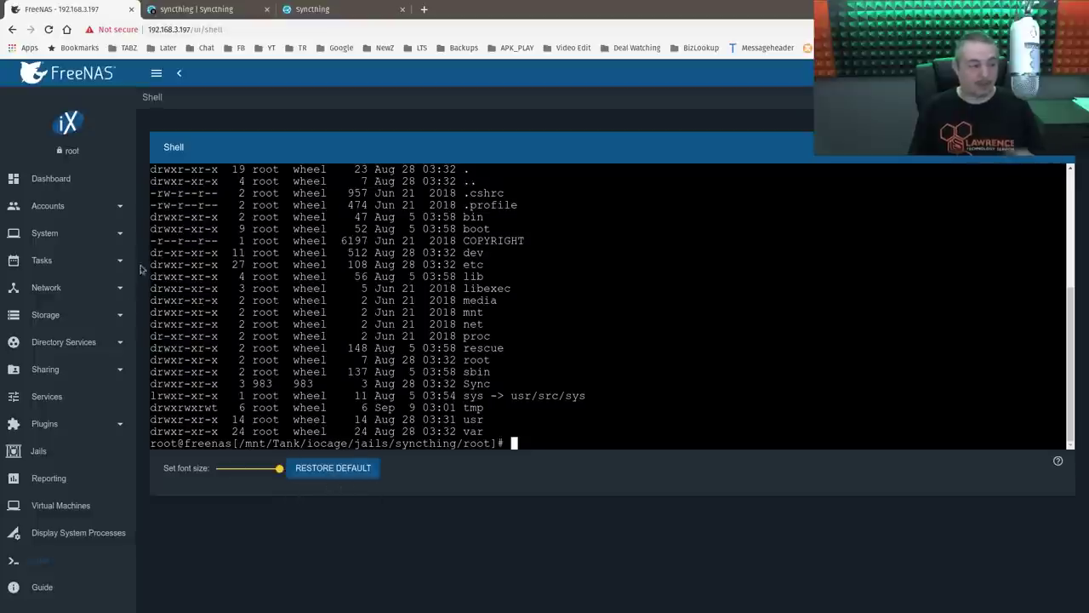
- Create user sync with a password and user ID 983, and save it
{"action": "left_click", "coordinate": [56, 207]}
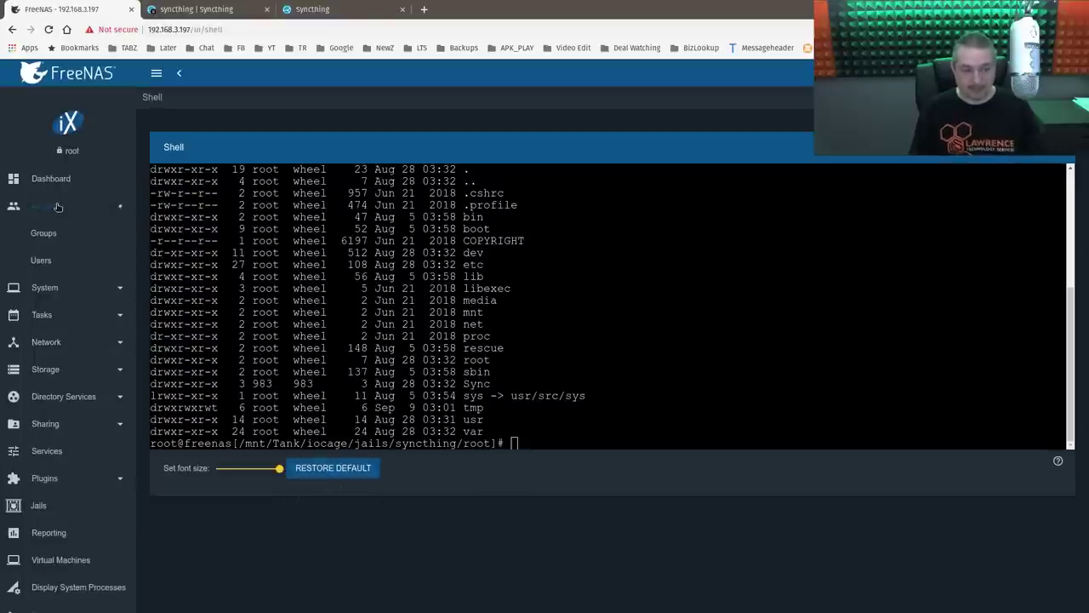
{"action": "left_click", "coordinate": [56, 265]}
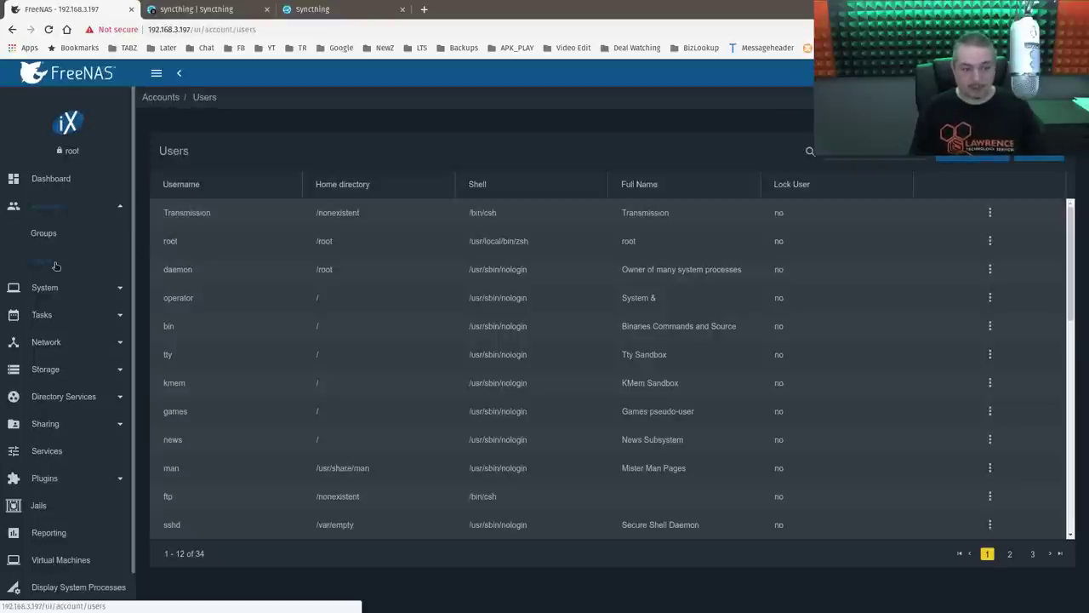
{"action": "left_click", "coordinate": [1038, 151]}
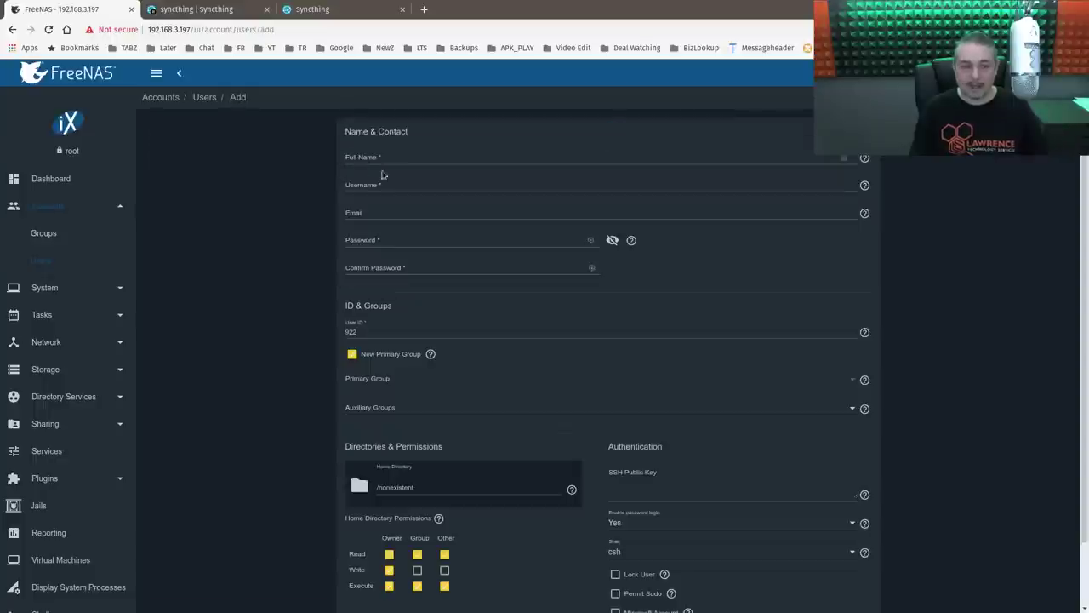
{"action": "left_click", "coordinate": [393, 157]}
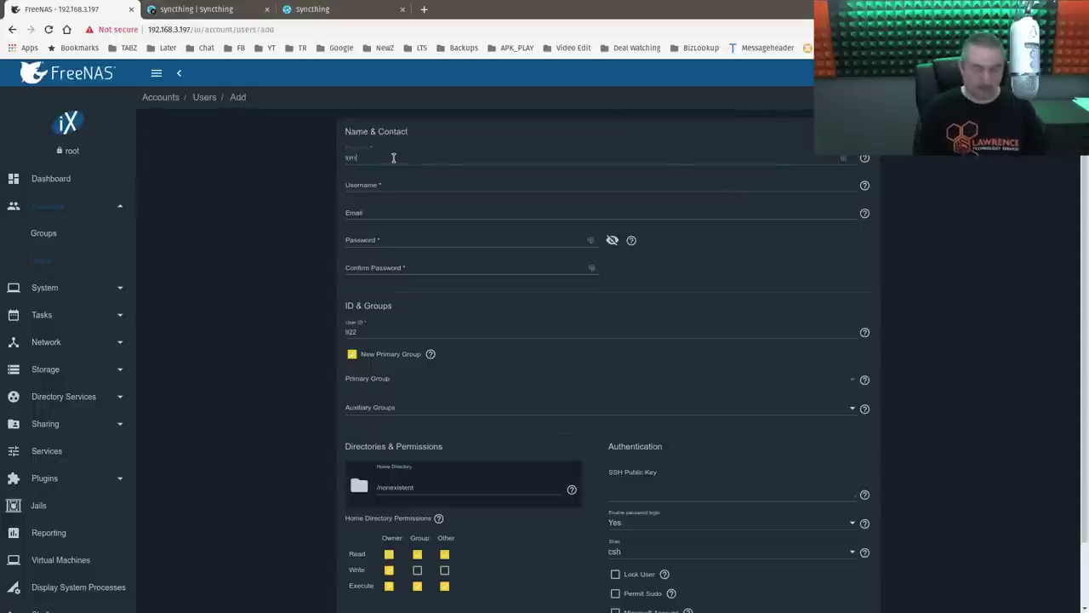
{"action": "key", "text": "Tab"}
{"action": "key", "text": "Tab"}
{"action": "key", "text": "Tab"}
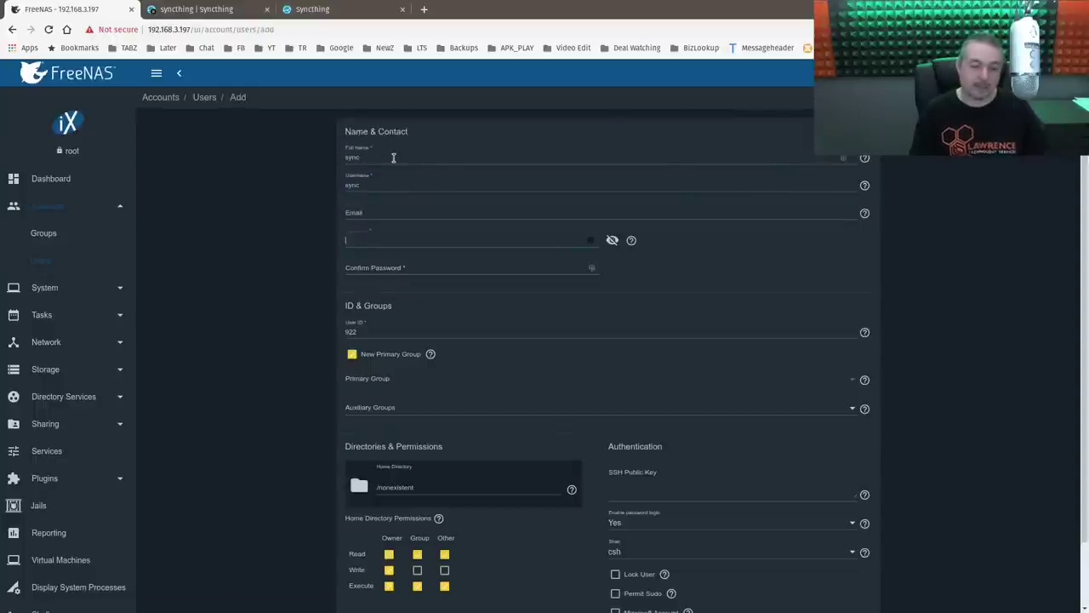
{"action": "type", "text": "syncthing"}
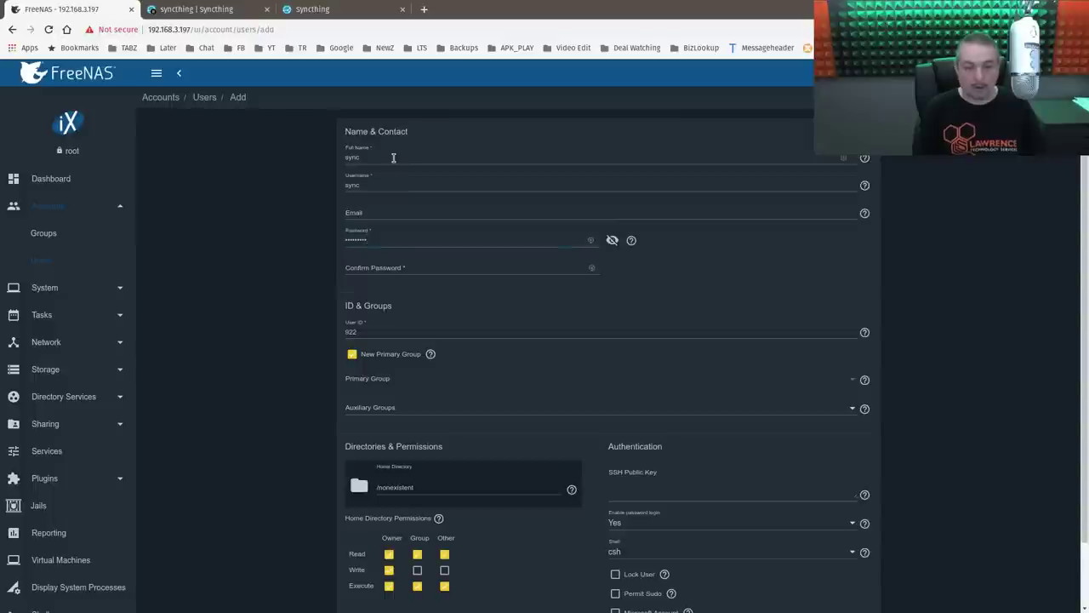
{"action": "key", "text": "Tab"}
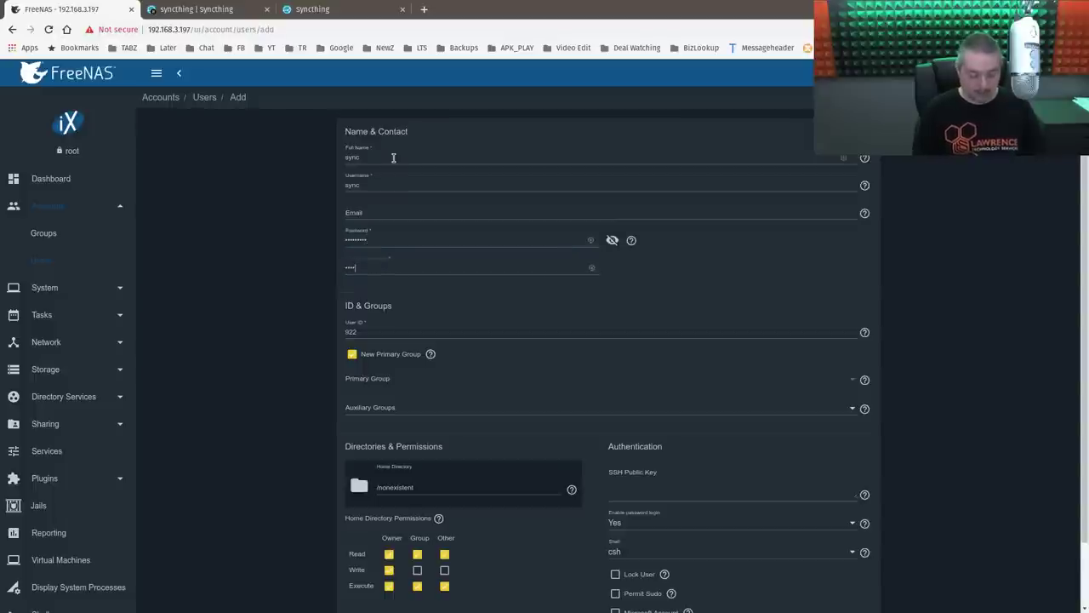
{"action": "left_click", "coordinate": [393, 339]}
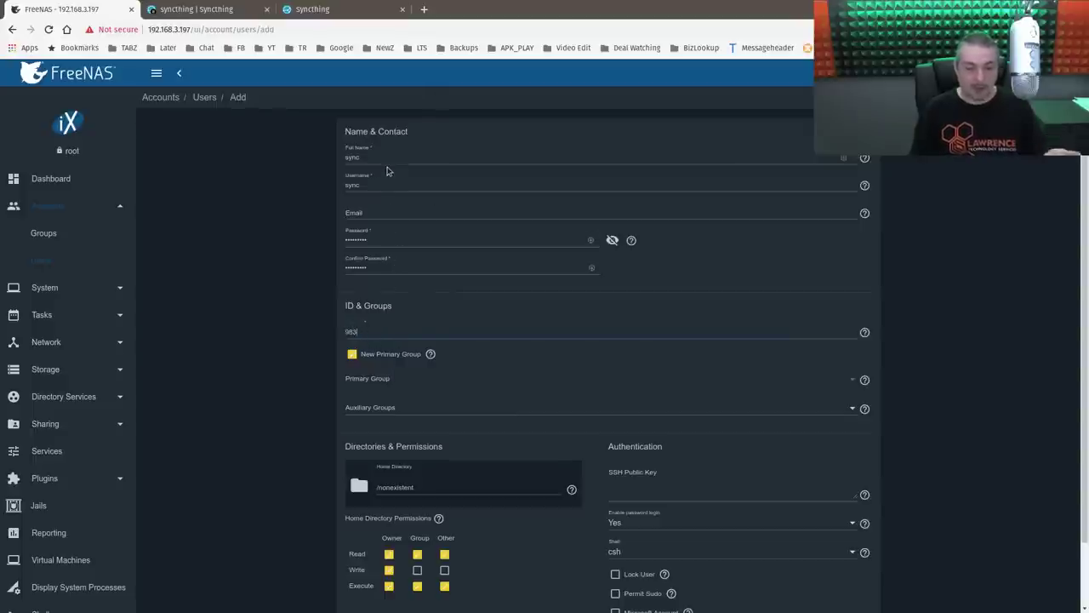
{"action": "scroll", "coordinate": [390, 365], "scroll_direction": "down", "scroll_amount": 2}
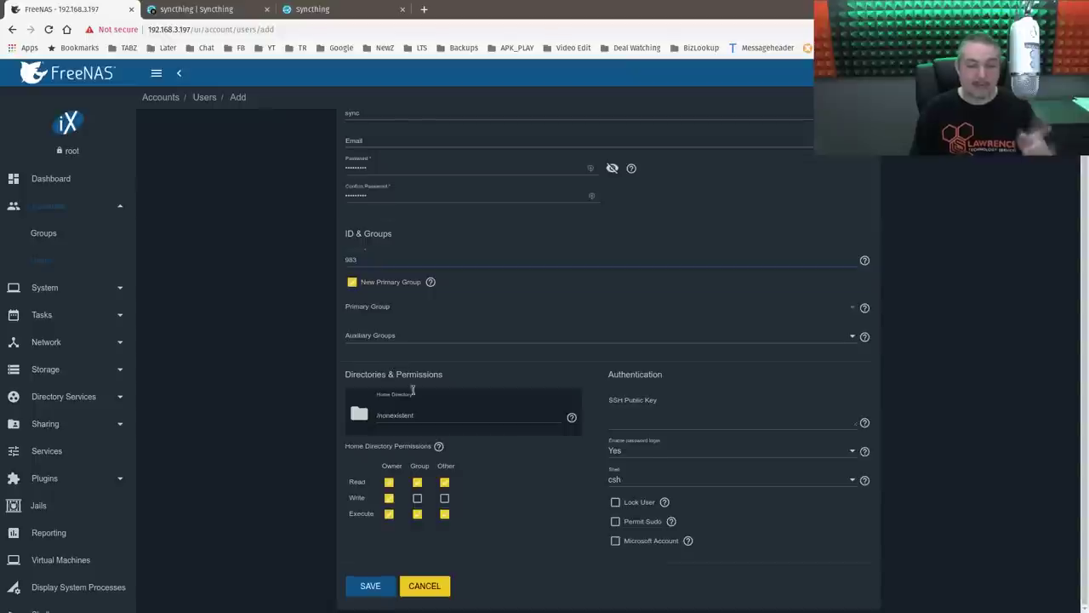
{"action": "left_click", "coordinate": [368, 586]}
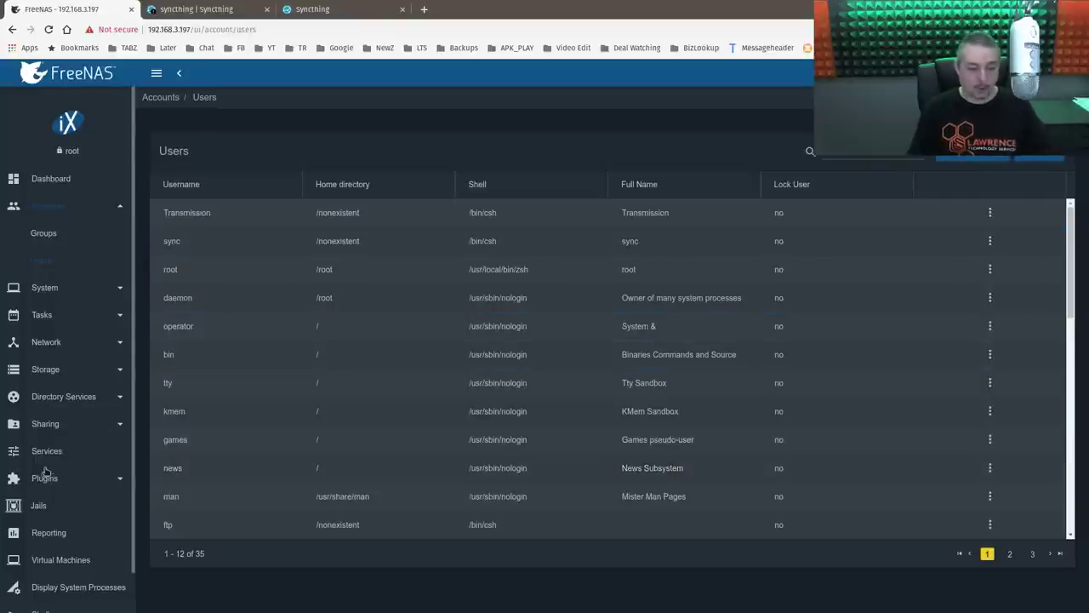
- Add dataset SyncThingData under Tank with comment 'Where the Syncthing Data Goes'
{"action": "scroll", "coordinate": [65, 290], "scroll_direction": "down", "scroll_amount": 1}
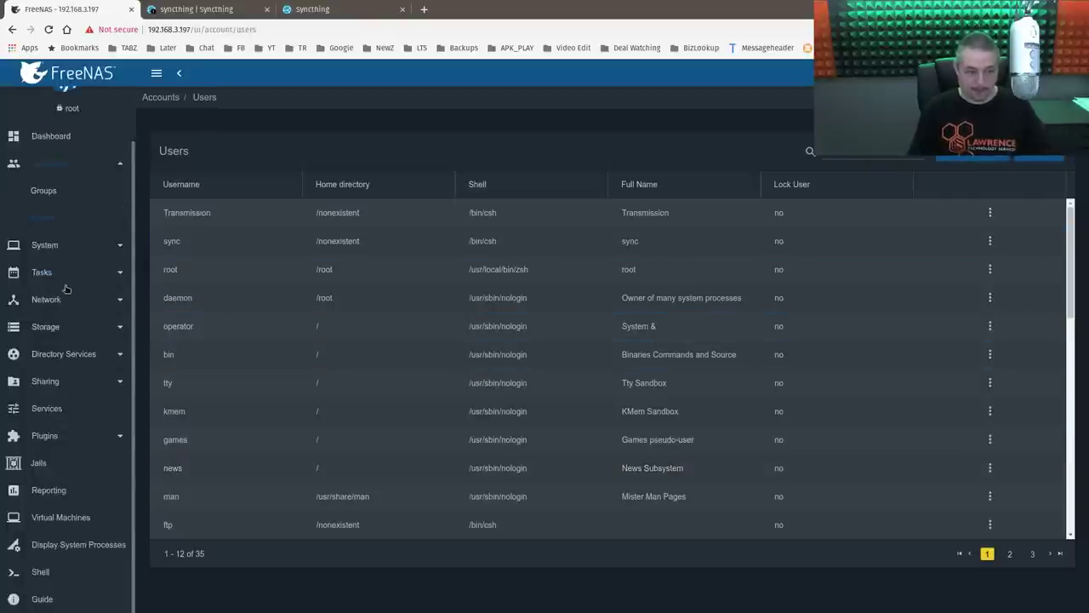
{"action": "left_click", "coordinate": [63, 330]}
{"action": "left_click", "coordinate": [40, 299]}
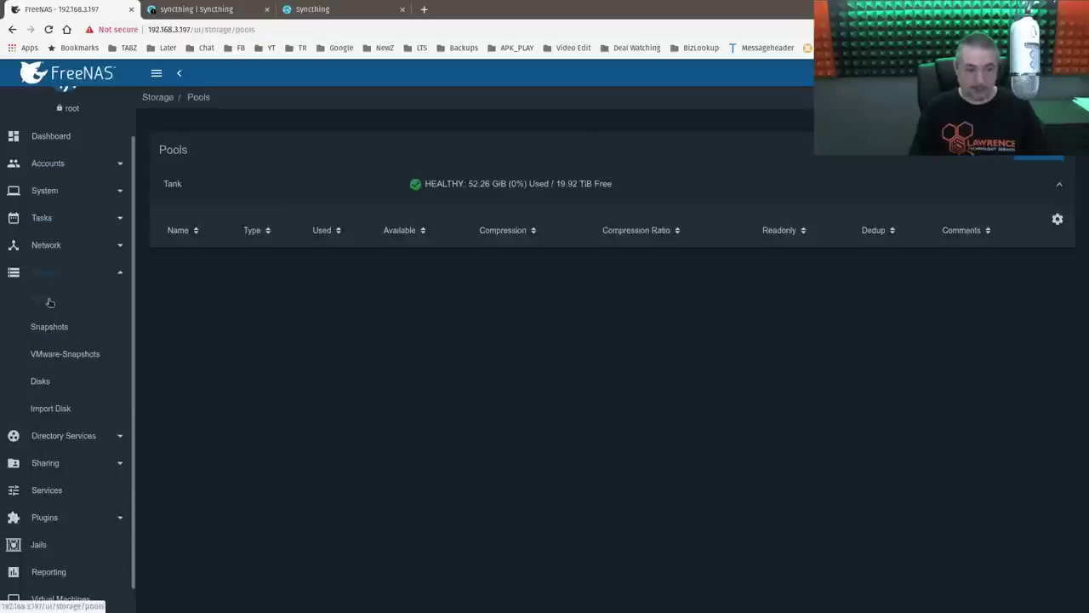
{"action": "left_click", "coordinate": [173, 251]}
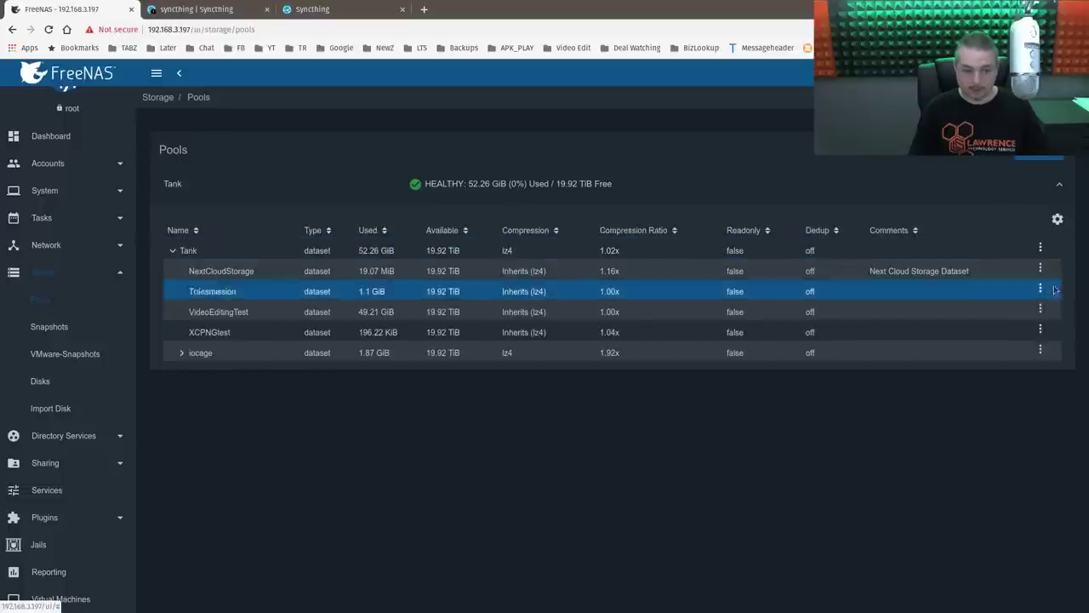
{"action": "left_click", "coordinate": [1038, 250]}
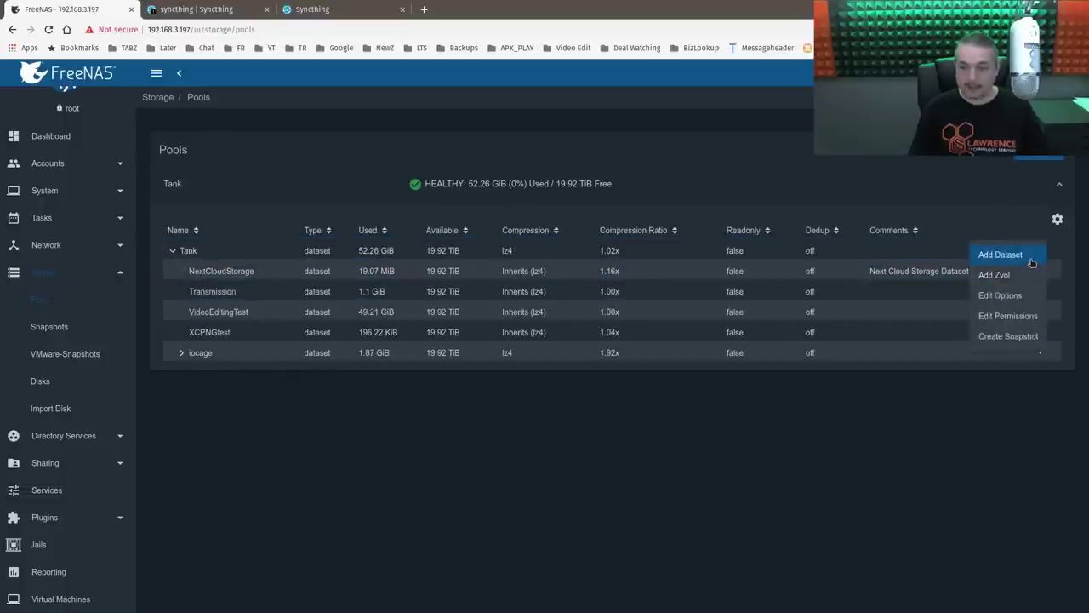
{"action": "left_click", "coordinate": [1016, 255]}
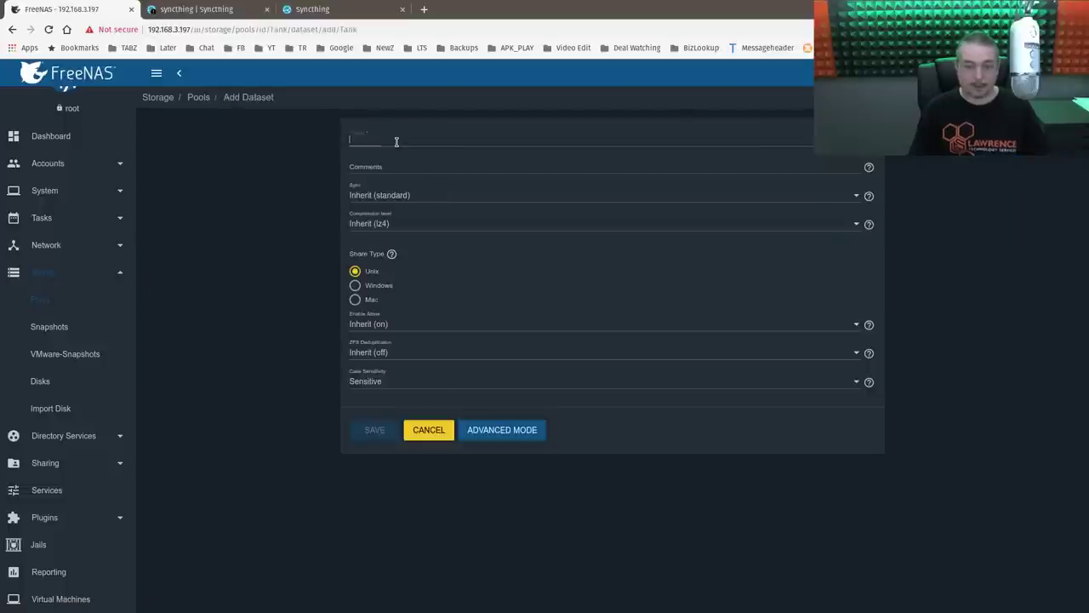
{"action": "type", "text": "SyncThingData"}
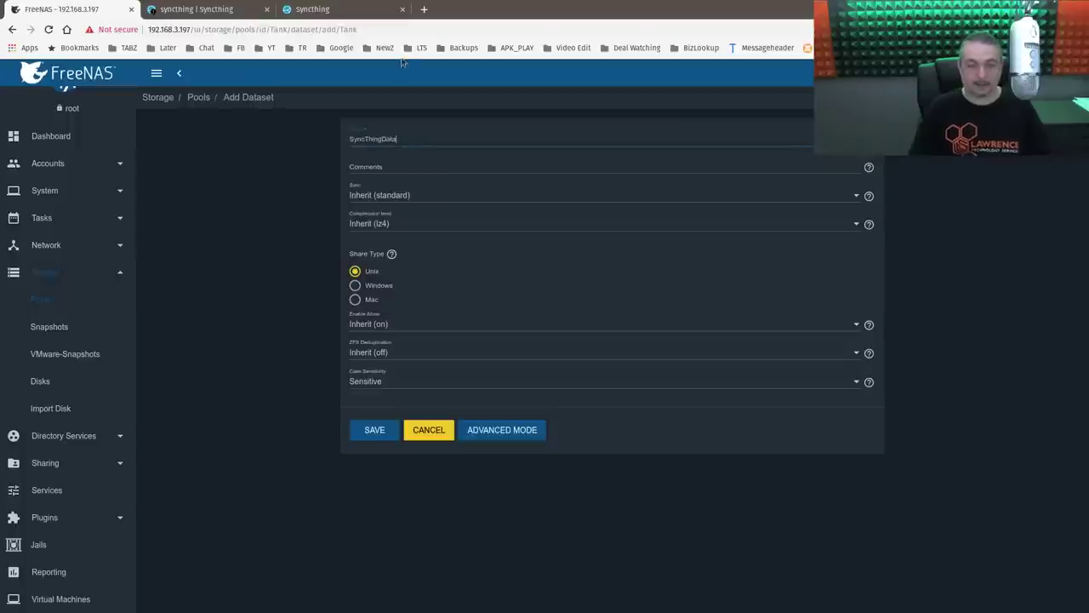
{"action": "left_click", "coordinate": [393, 166]}
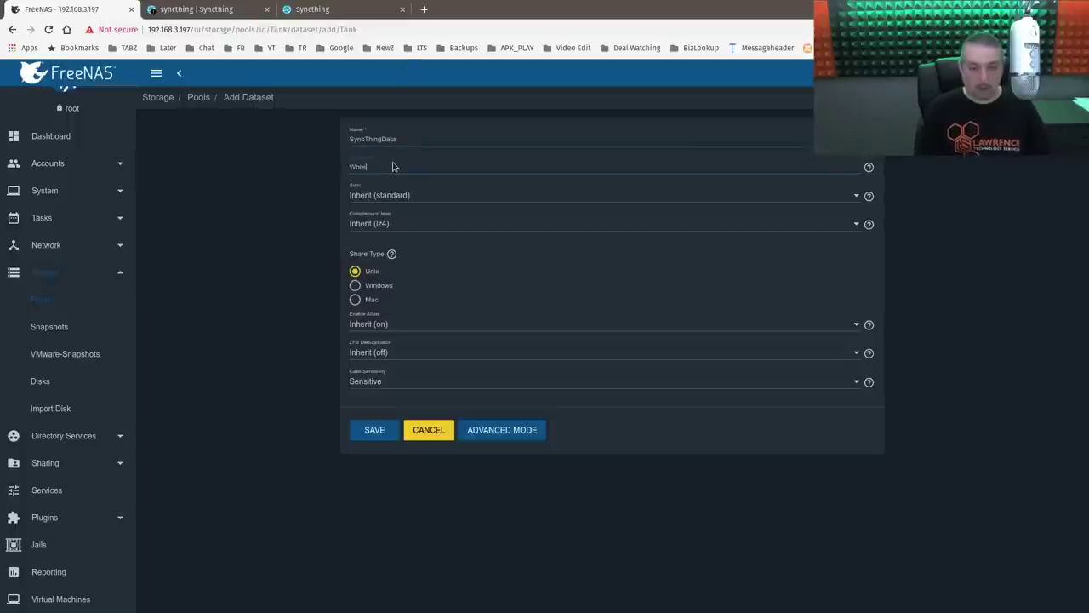
{"action": "type", "text": "Where"}
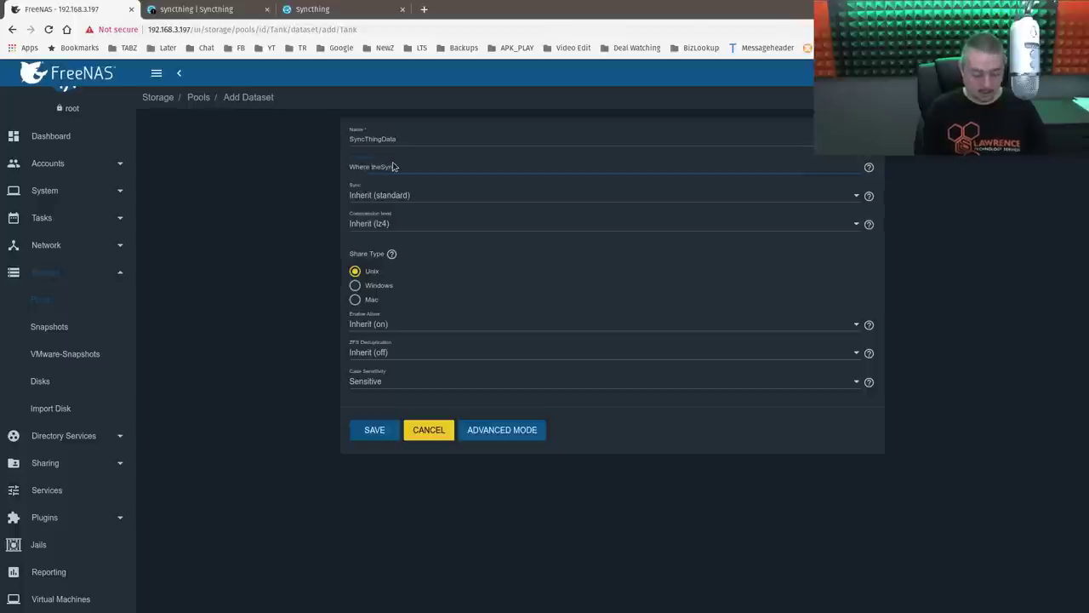
{"action": "type", "text": " theSyncthing Data"}
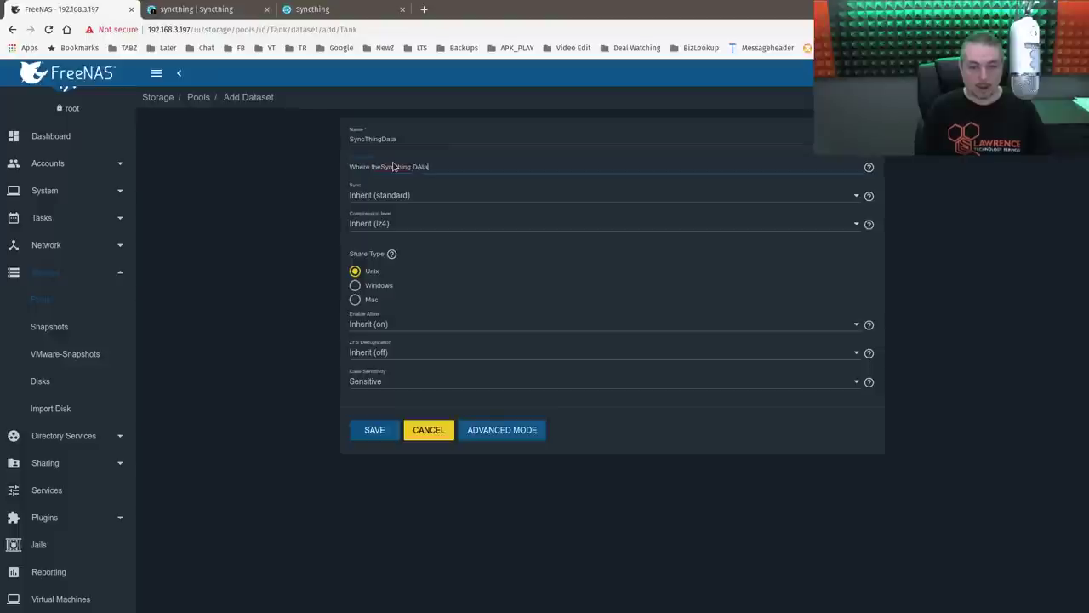
{"action": "type", "text": " Goes"}
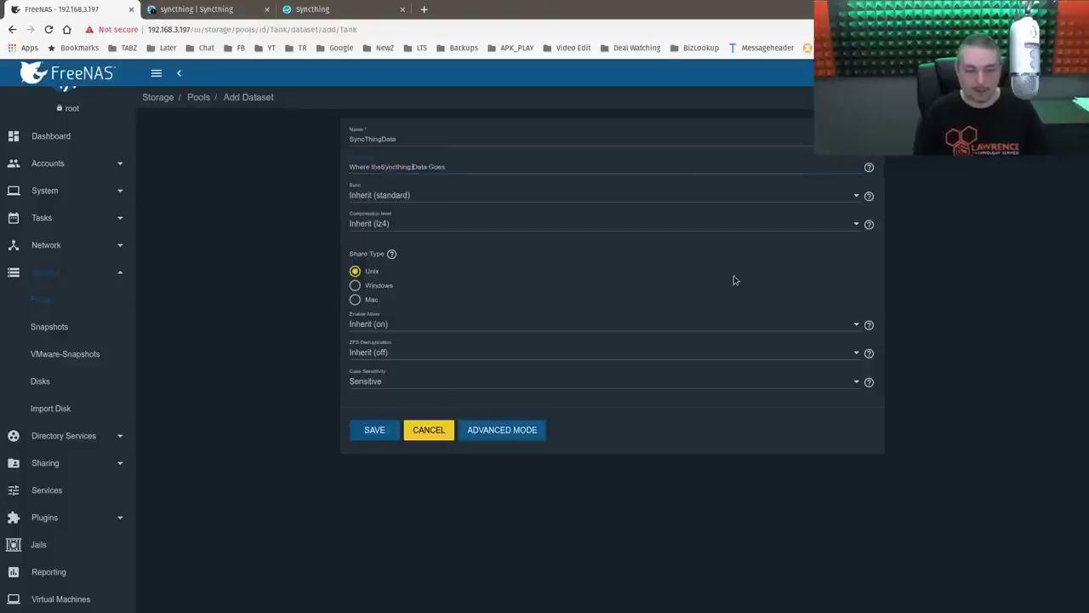
{"action": "key", "text": "Left"}
{"action": "key", "text": "Left"}
{"action": "key", "text": "Left"}
{"action": "key", "text": "Left"}
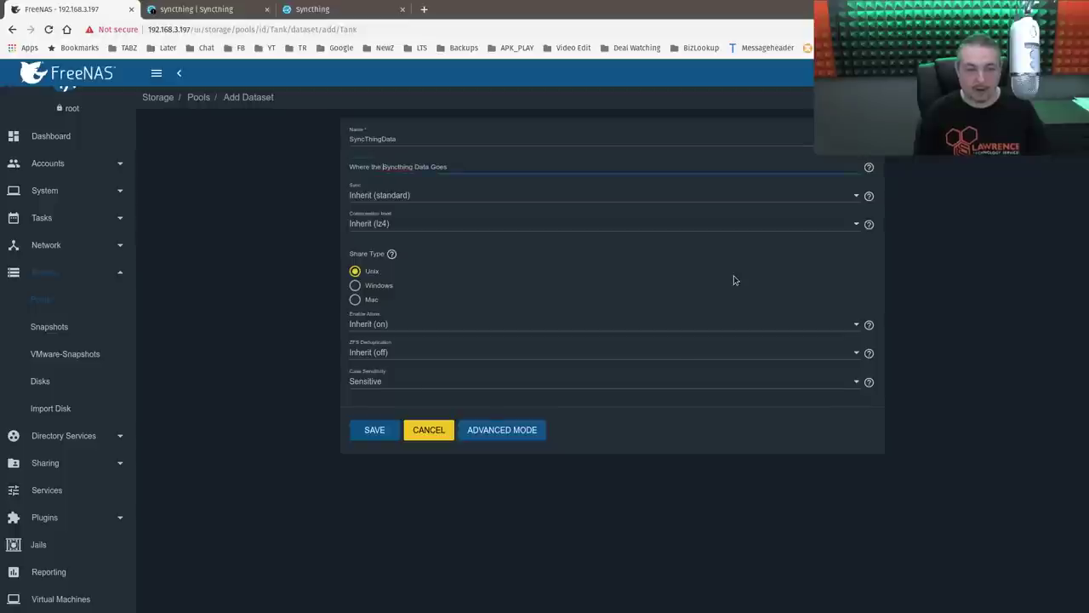
{"action": "left_click", "coordinate": [372, 430]}
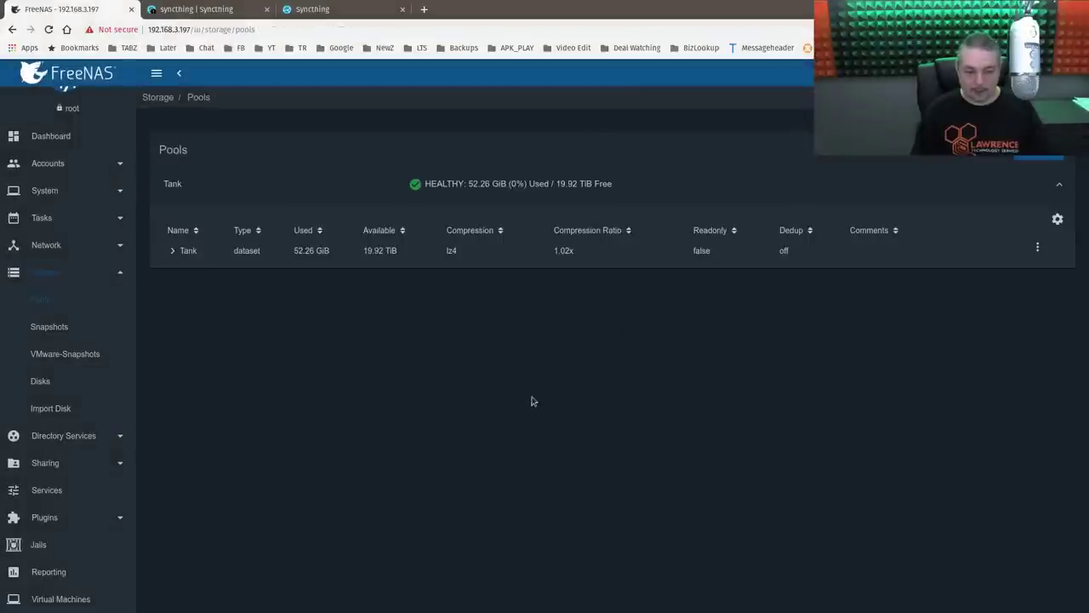
- In SyncThingData's permissions, set both owning user and group to sync
{"action": "left_click", "coordinate": [170, 251]}
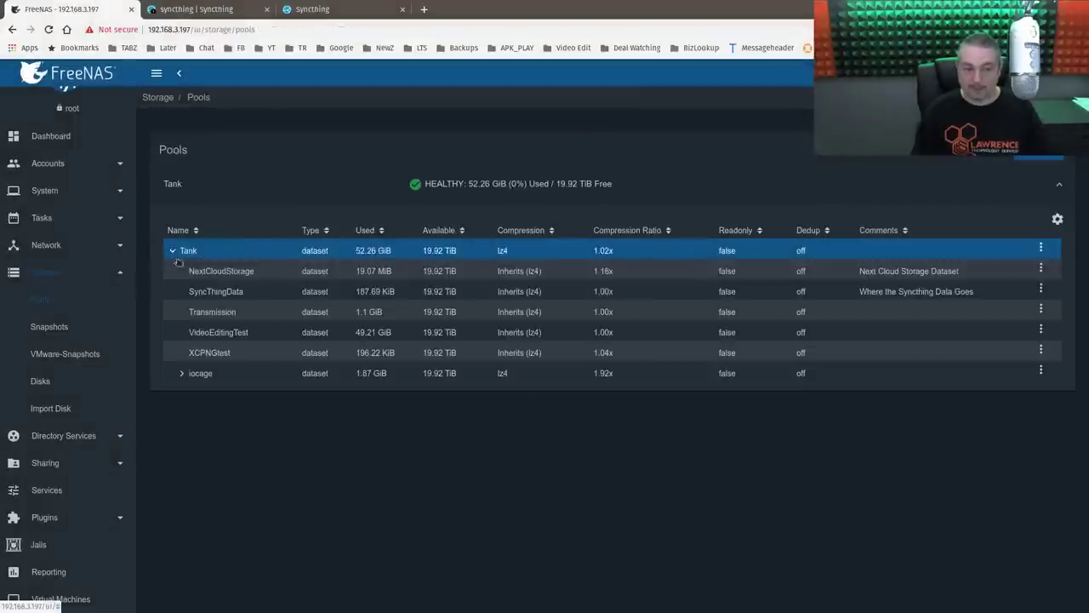
{"action": "left_click", "coordinate": [1041, 289]}
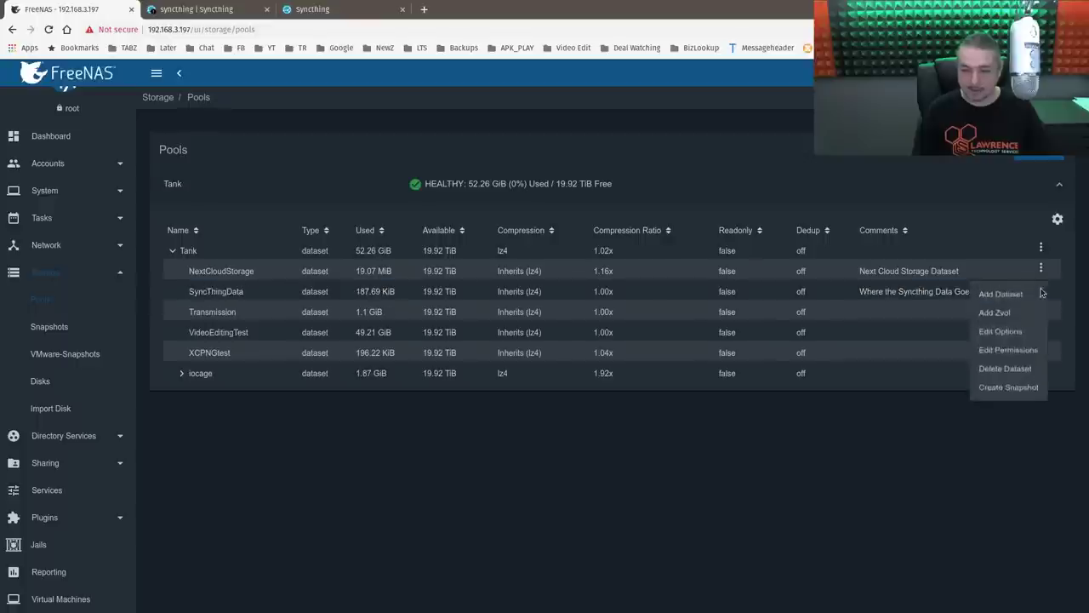
{"action": "left_click", "coordinate": [1021, 358]}
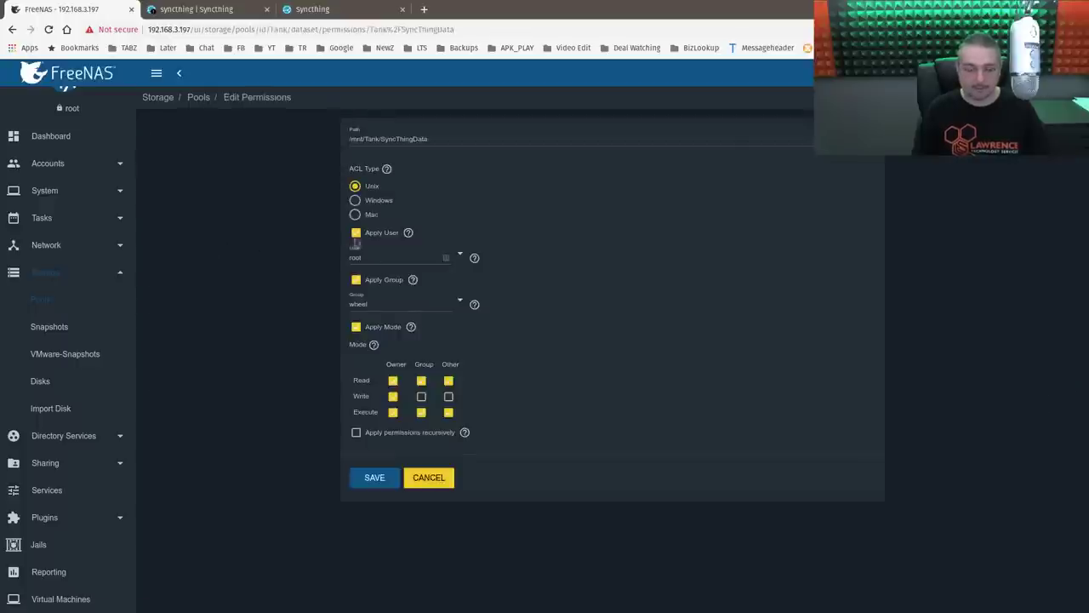
{"action": "left_click", "coordinate": [388, 256]}
{"action": "type", "text": "s"}
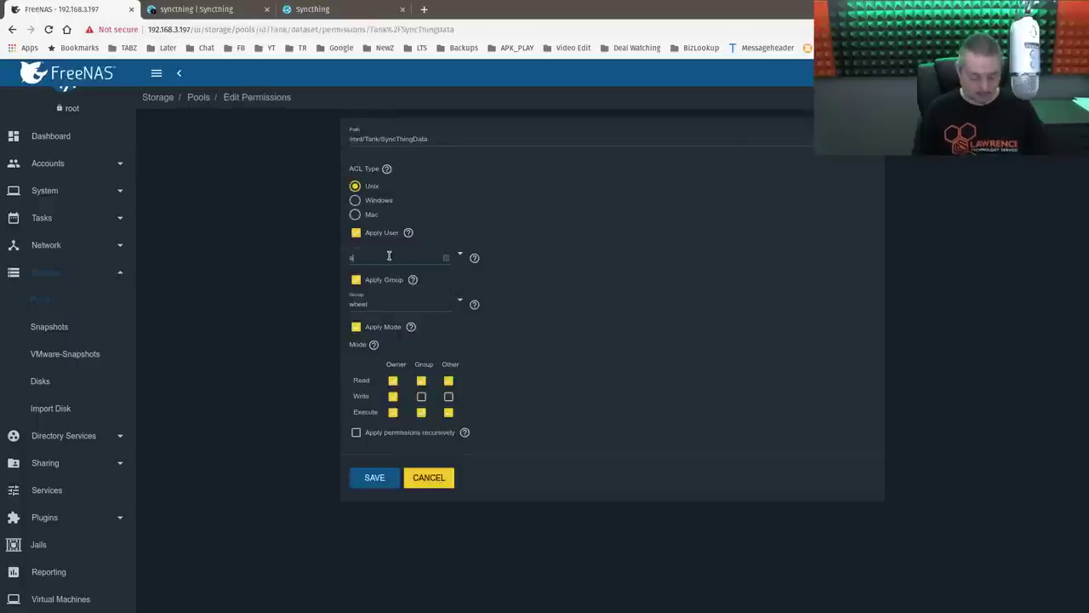
{"action": "type", "text": "ync"}
{"action": "left_click", "coordinate": [382, 277]}
{"action": "left_click", "coordinate": [381, 304]}
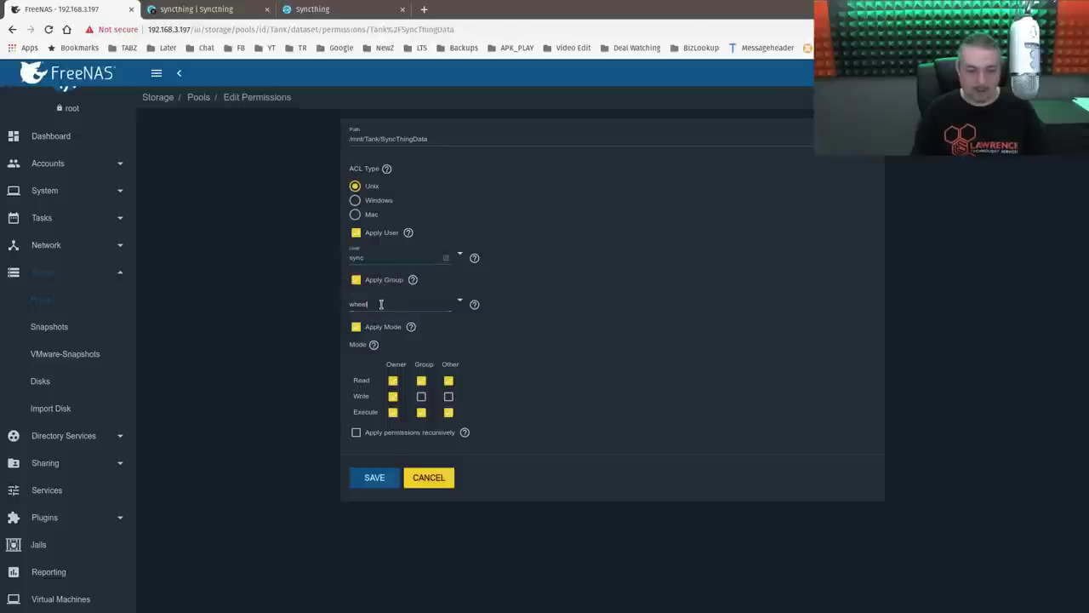
{"action": "double_click", "coordinate": [380, 304]}
{"action": "type", "text": "sync"}
{"action": "left_click", "coordinate": [379, 322]}
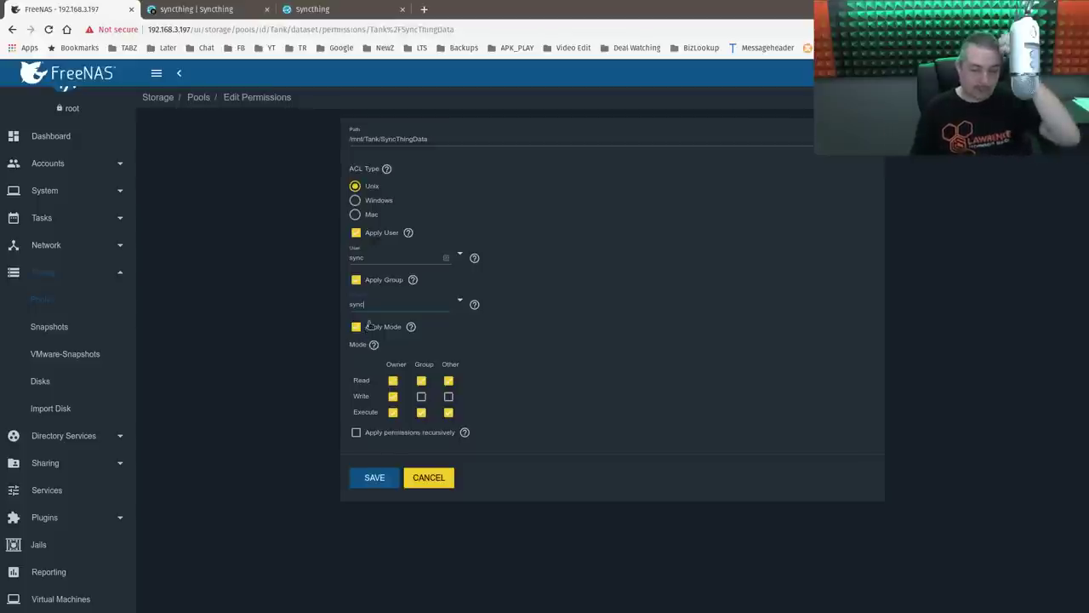
- Apply the permissions recursively, confirm the warning, and save
{"action": "left_click", "coordinate": [411, 434]}
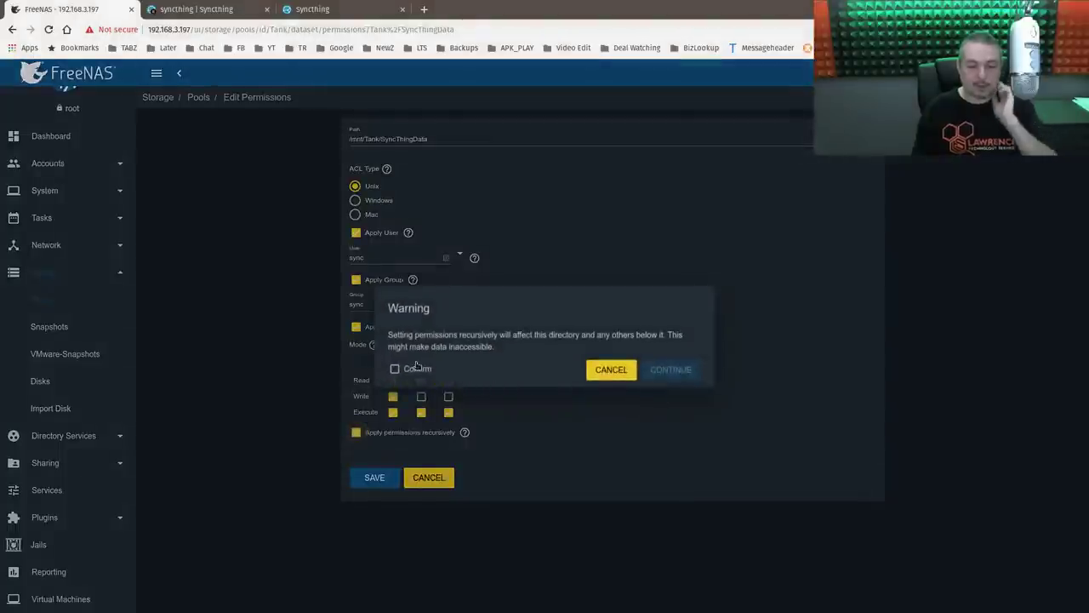
{"action": "left_click", "coordinate": [395, 369]}
{"action": "left_click", "coordinate": [677, 377]}
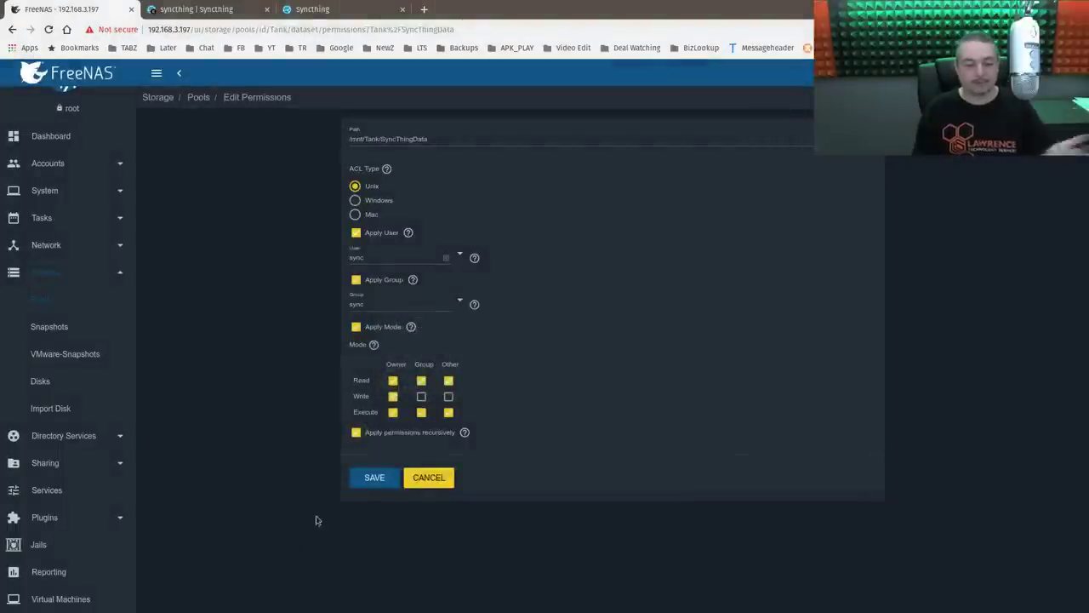
{"action": "left_click", "coordinate": [375, 484]}
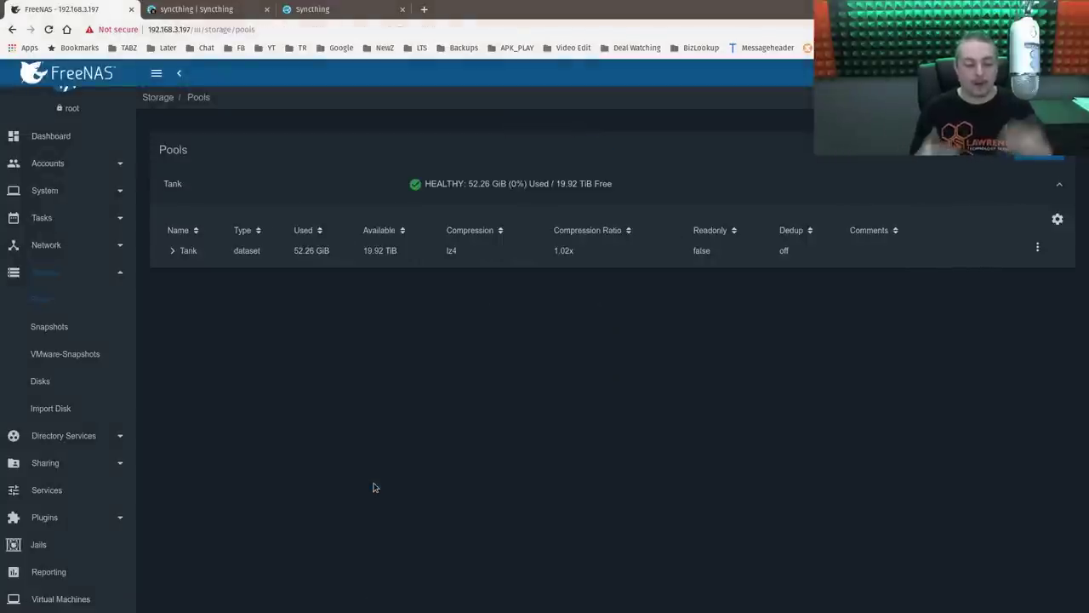
- Stop the syncthing plugin from the Installed Plugins list
{"action": "left_click", "coordinate": [173, 251]}
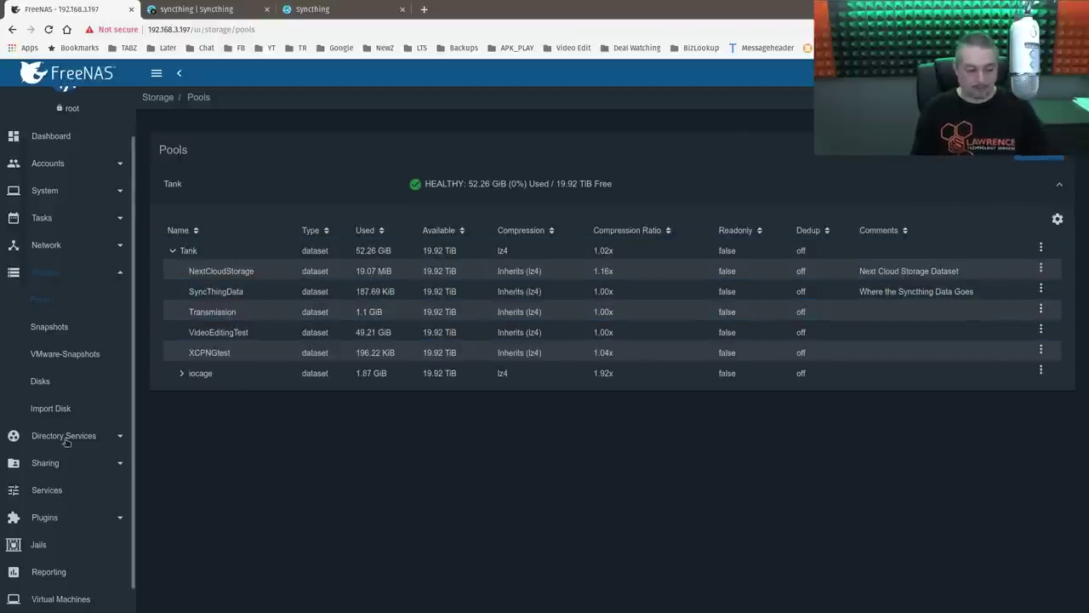
{"action": "scroll", "coordinate": [55, 468], "scroll_direction": "down", "scroll_amount": 1}
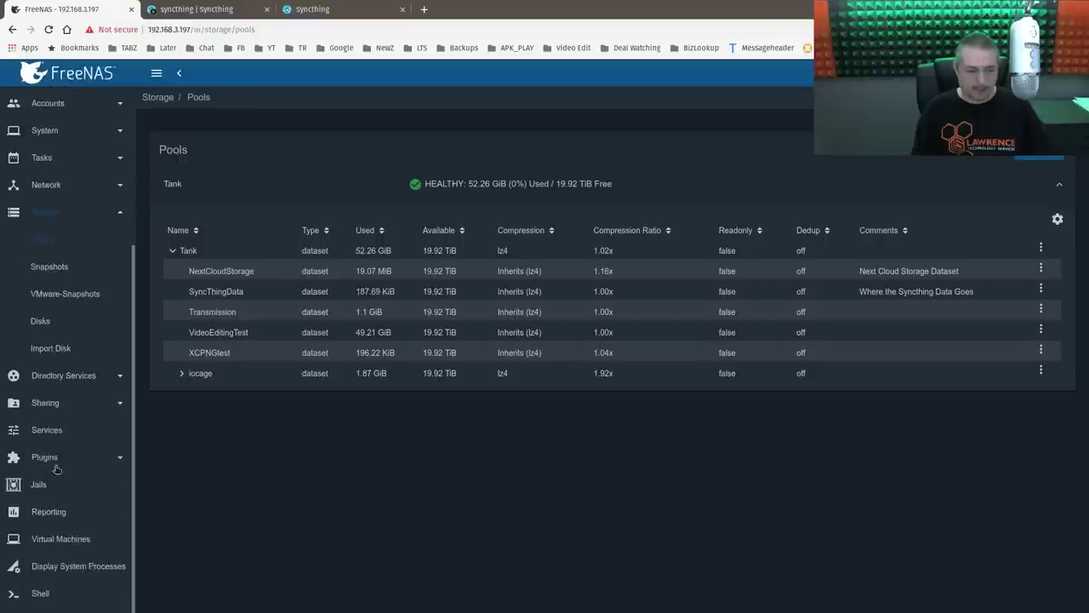
{"action": "left_click", "coordinate": [49, 459]}
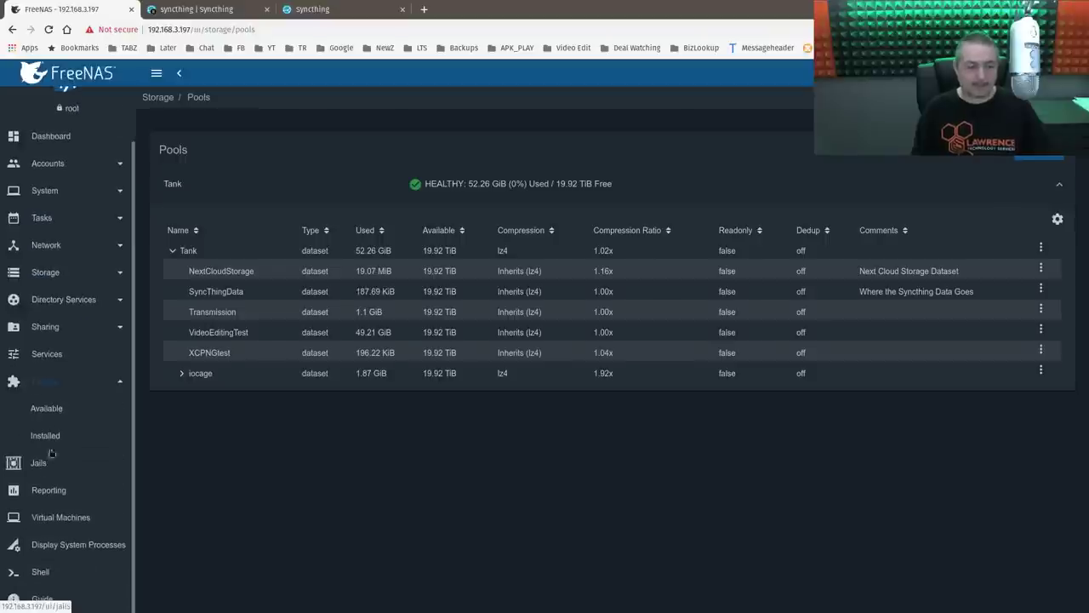
{"action": "left_click", "coordinate": [53, 440]}
{"action": "left_click", "coordinate": [1051, 314]}
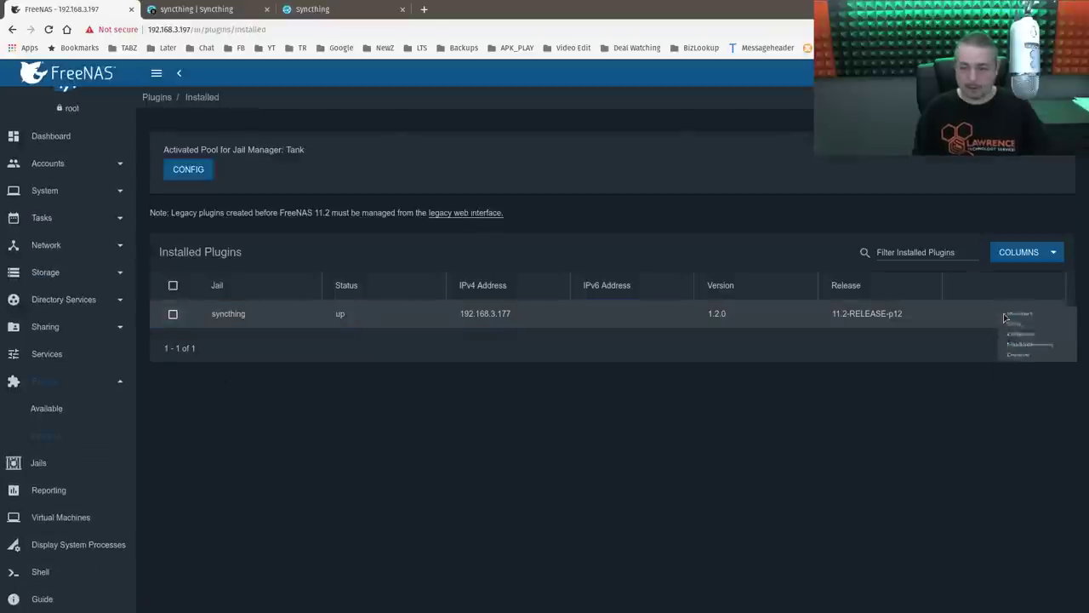
{"action": "left_click", "coordinate": [1038, 339]}
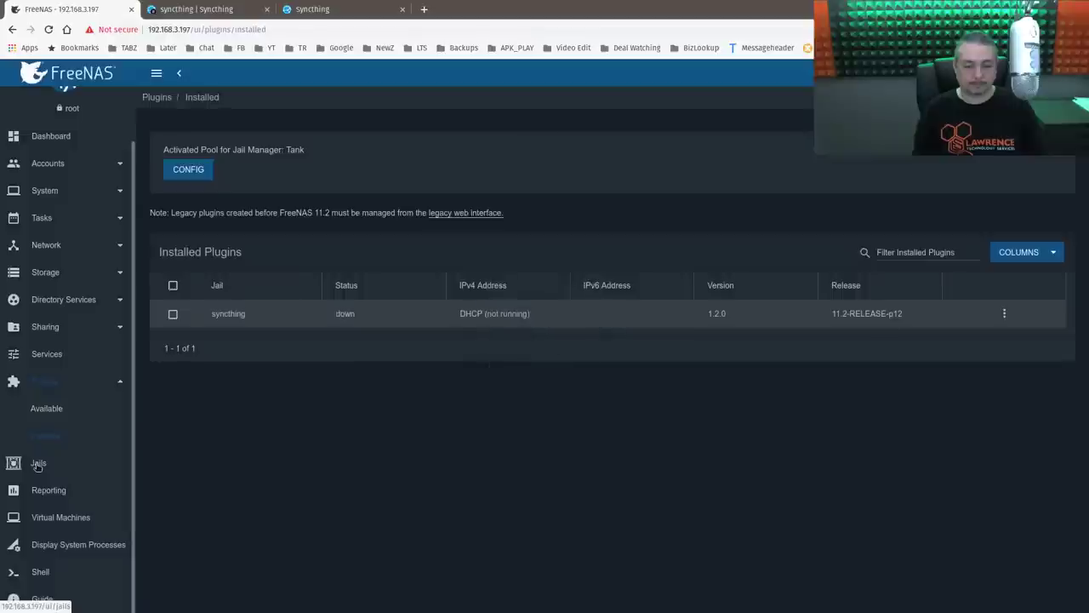
- Add a syncthing jail mount point with source /mnt/Tank/SyncThingData
{"action": "left_click", "coordinate": [37, 464]}
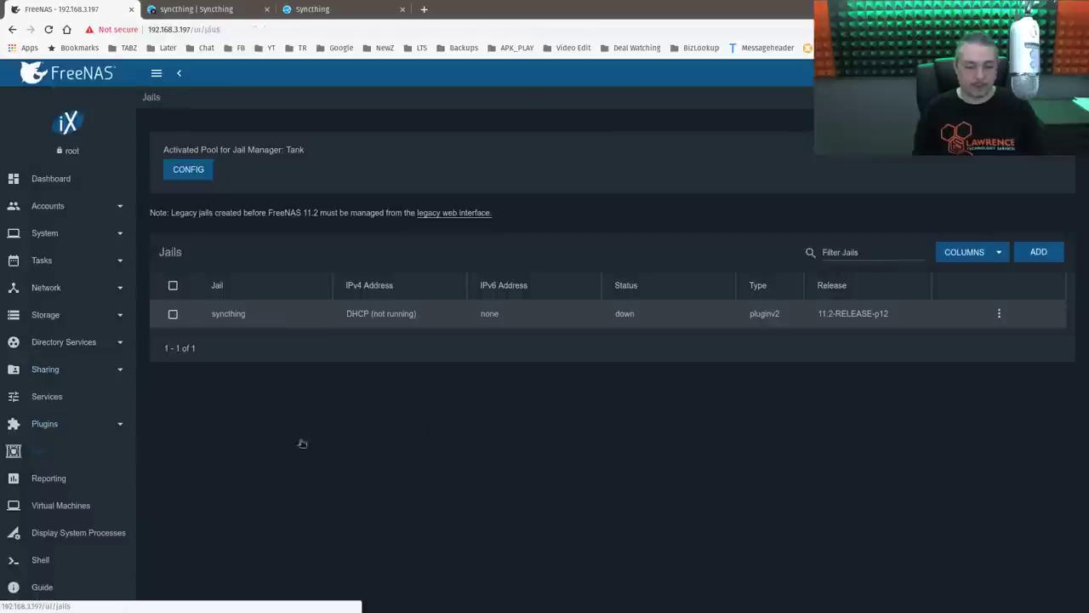
{"action": "left_click", "coordinate": [999, 313]}
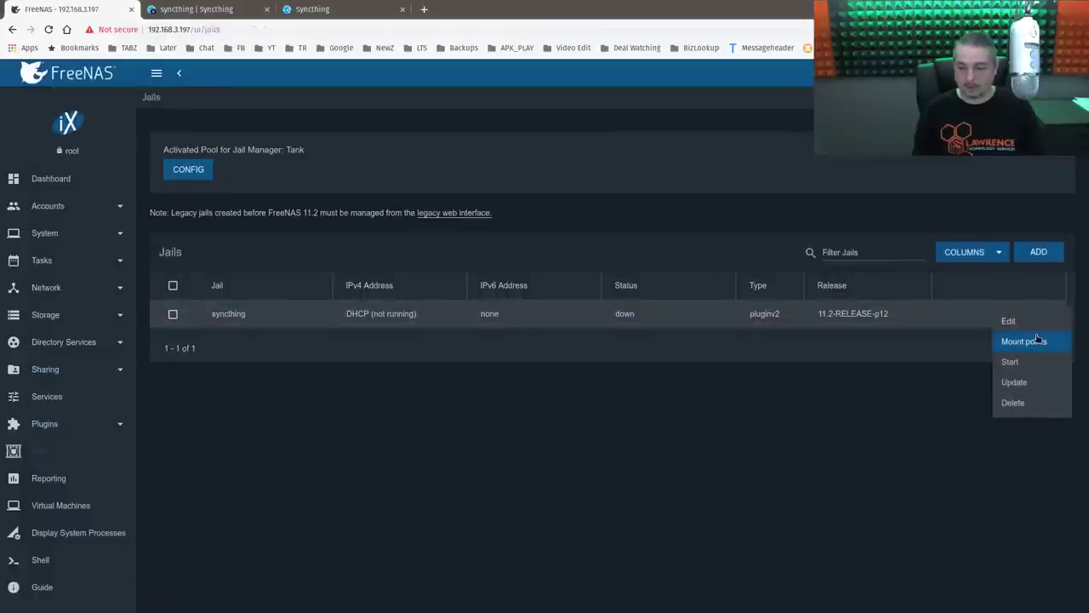
{"action": "left_click", "coordinate": [1036, 338]}
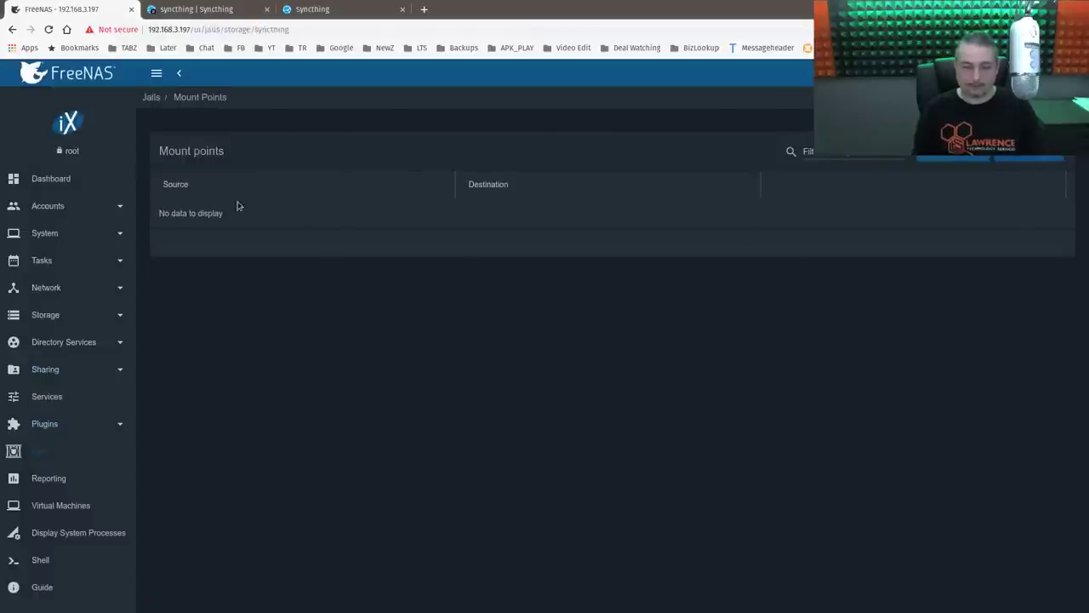
{"action": "left_click", "coordinate": [1036, 166]}
{"action": "left_click", "coordinate": [1025, 175]}
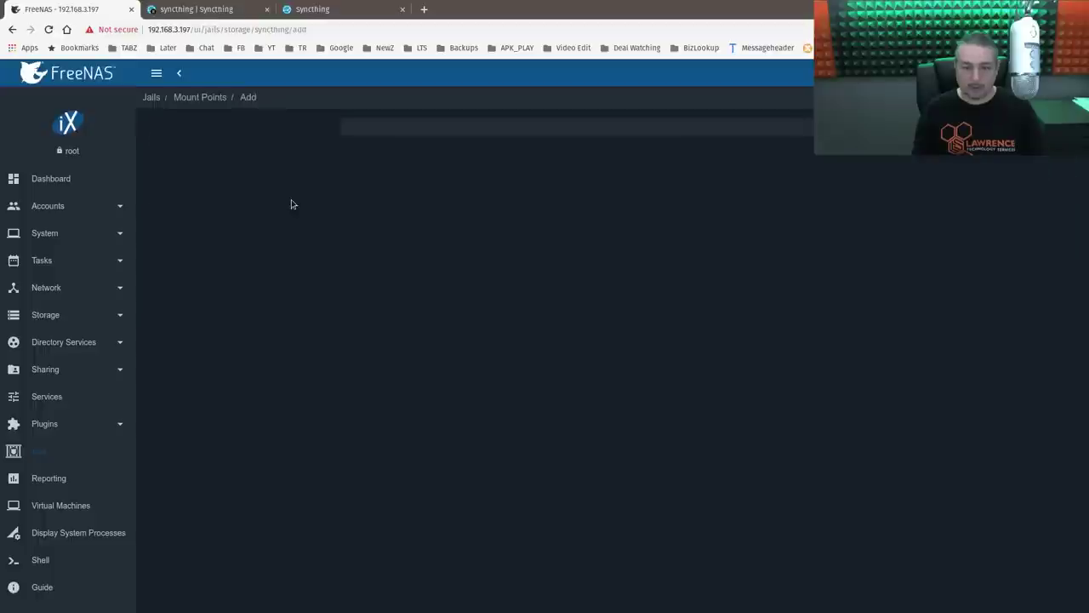
{"action": "left_click", "coordinate": [509, 193]}
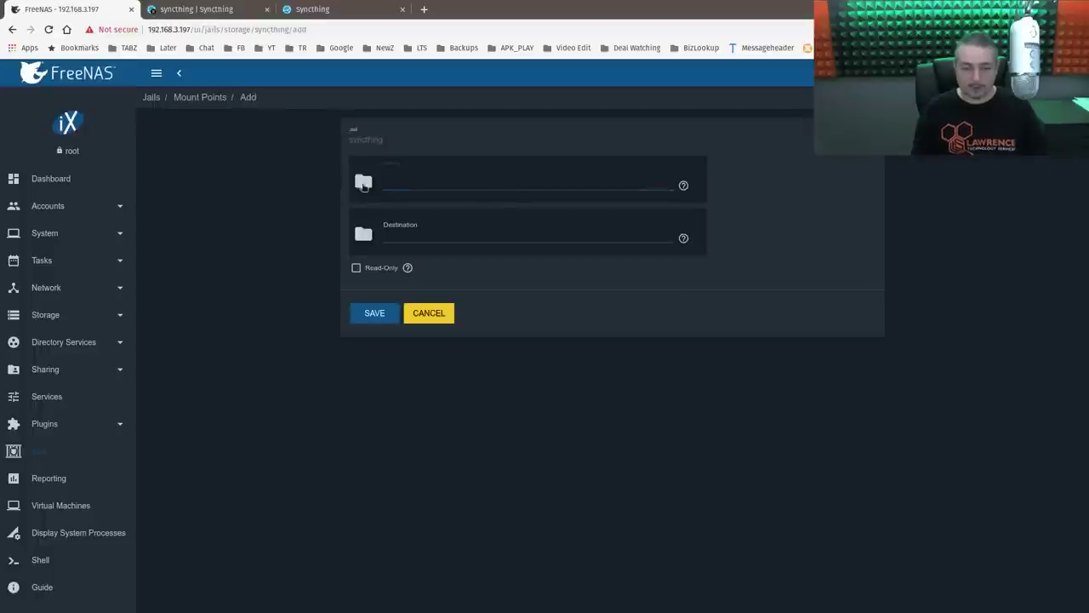
{"action": "left_click", "coordinate": [363, 184]}
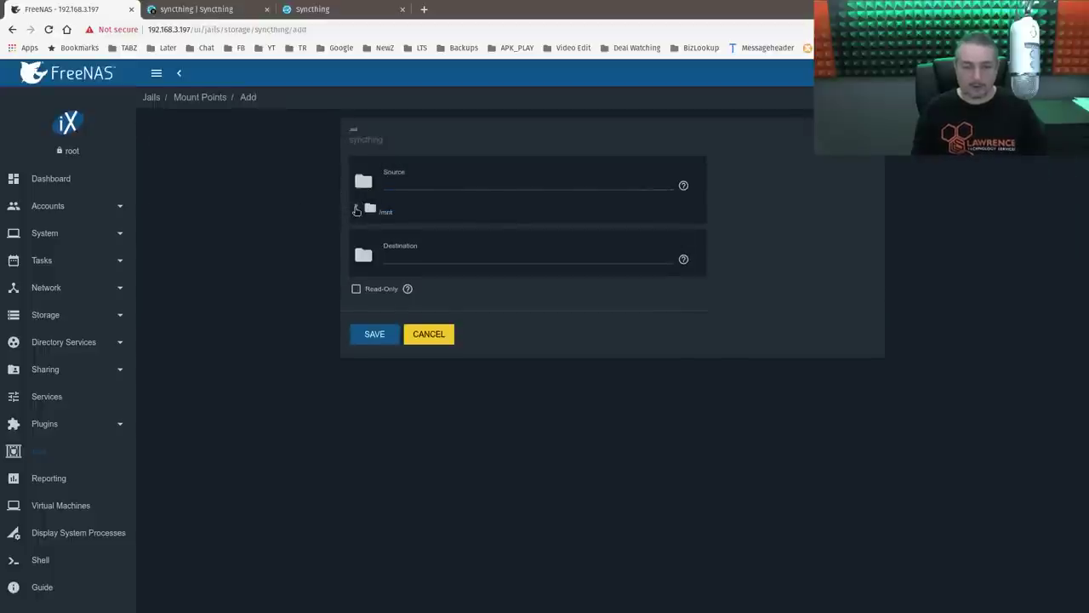
{"action": "left_click", "coordinate": [356, 210]}
{"action": "left_click", "coordinate": [368, 227]}
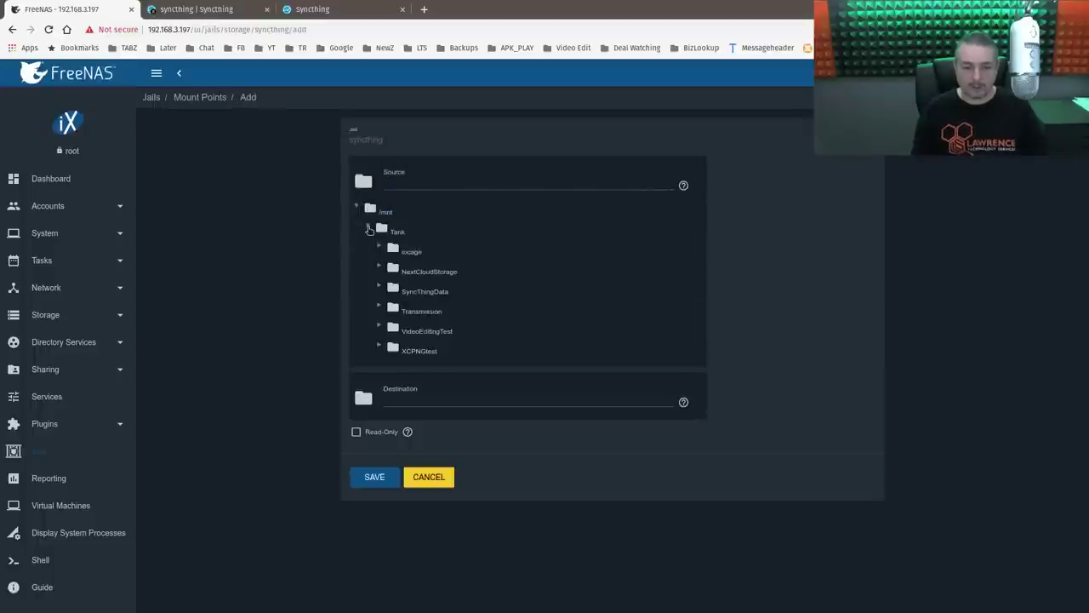
{"action": "left_click", "coordinate": [440, 294]}
- Set the destination to the jail's root/mnt/SyncThingData and save the mount point
{"action": "left_click", "coordinate": [469, 400]}
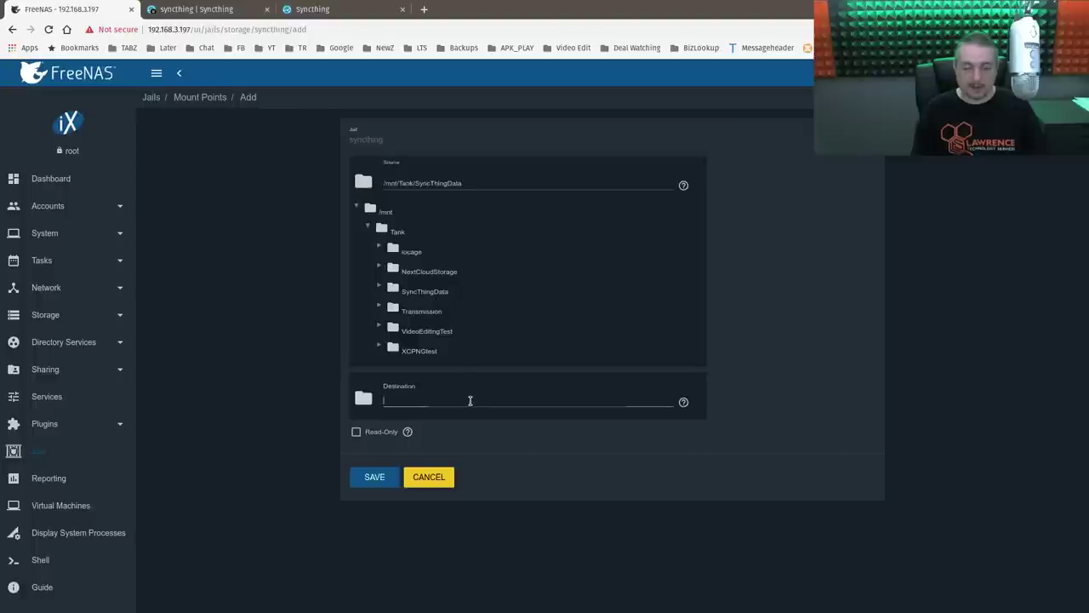
{"action": "left_click", "coordinate": [366, 401]}
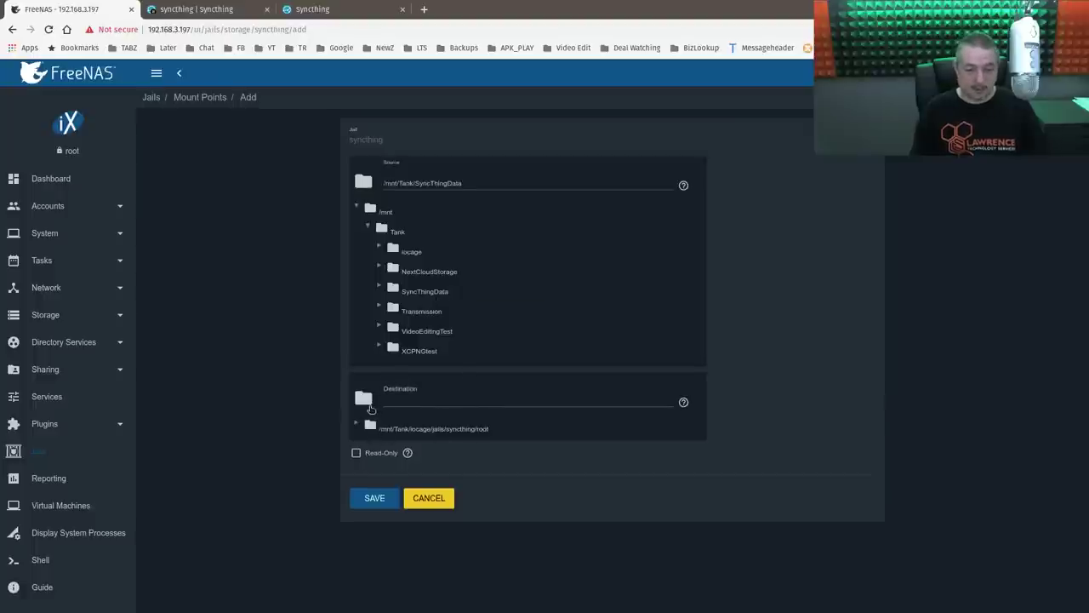
{"action": "left_click", "coordinate": [357, 427]}
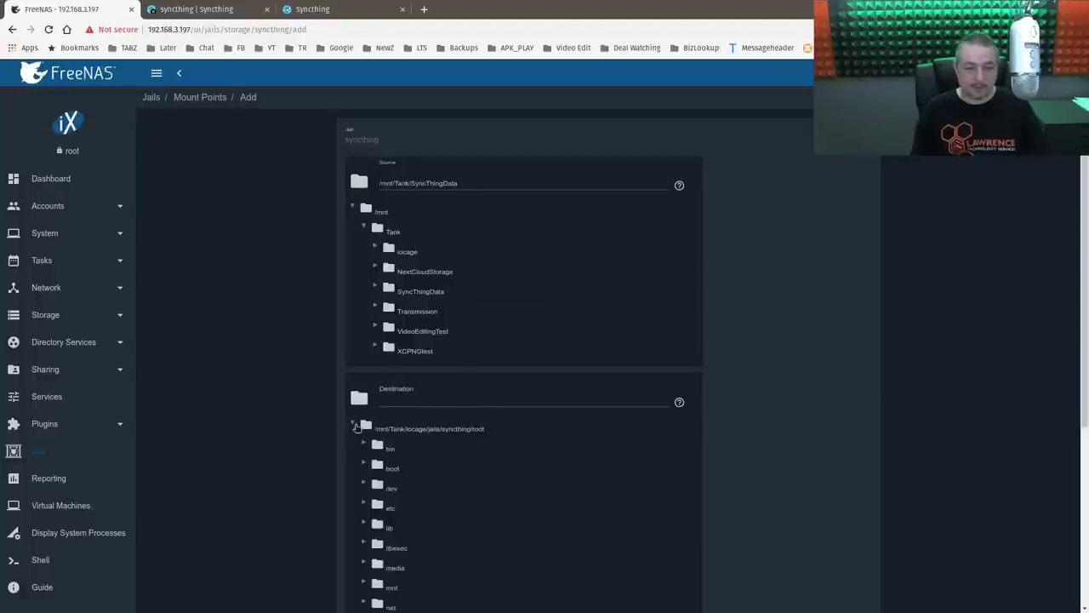
{"action": "scroll", "coordinate": [496, 476], "scroll_direction": "down", "scroll_amount": 2}
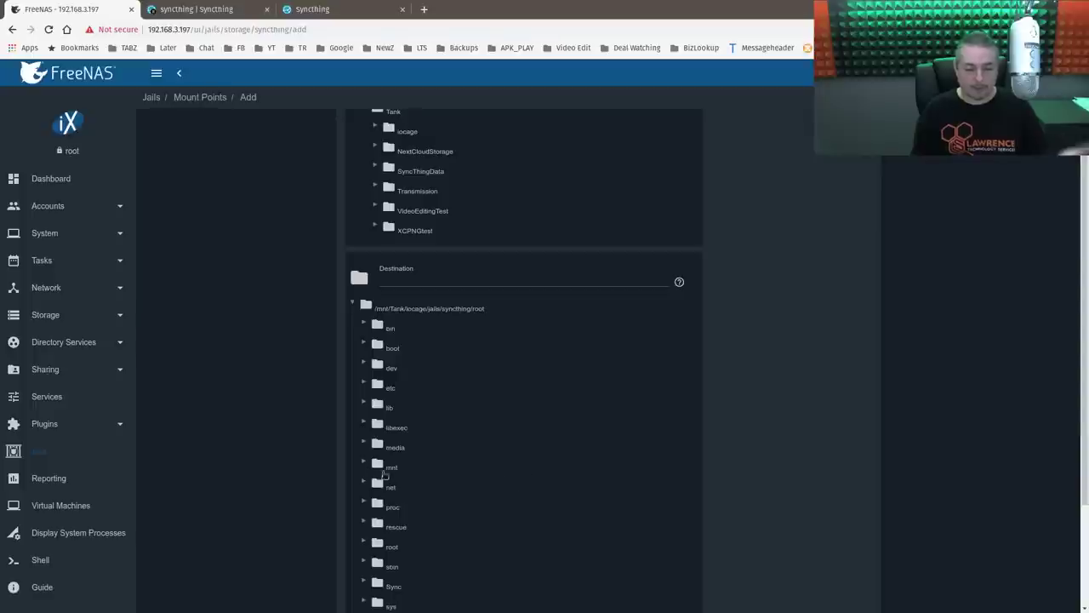
{"action": "left_click", "coordinate": [390, 467]}
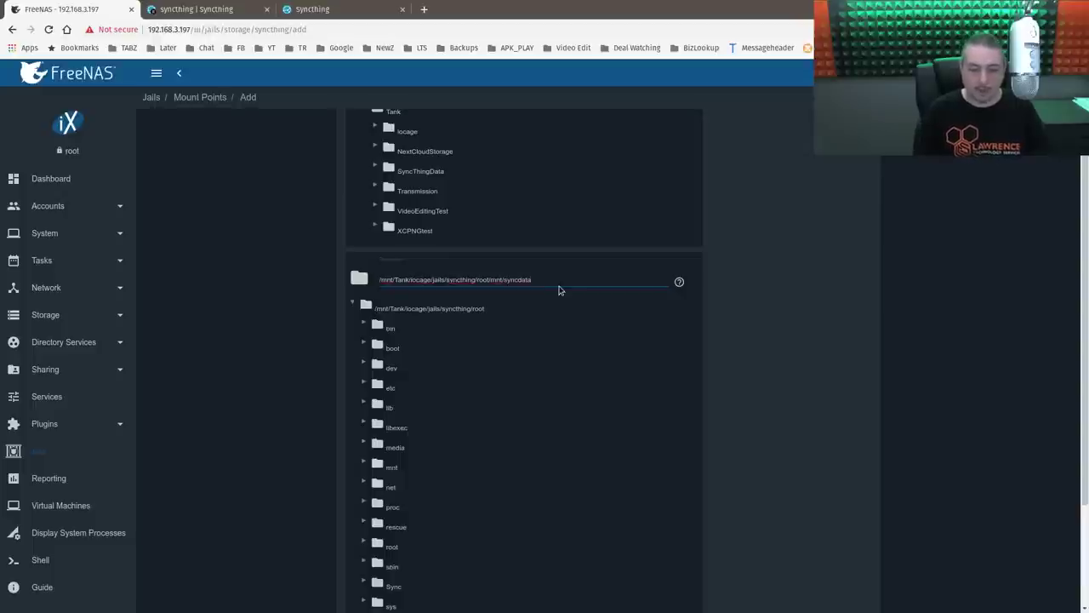
{"action": "key", "text": "ctrl+shift+Left"}
{"action": "type", "text": "S"}
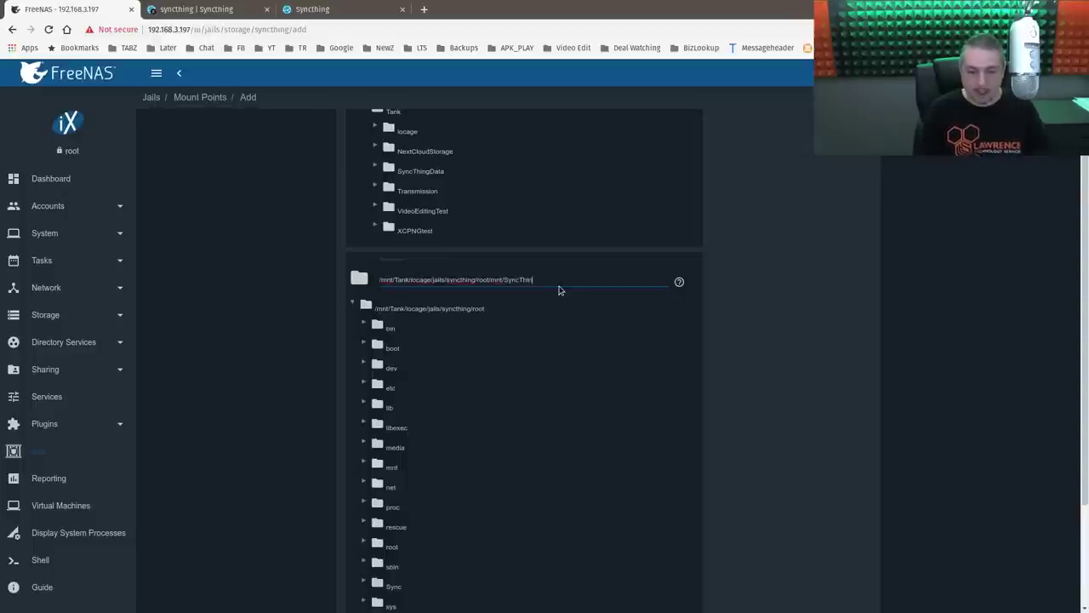
{"action": "type", "text": "yncThingData"}
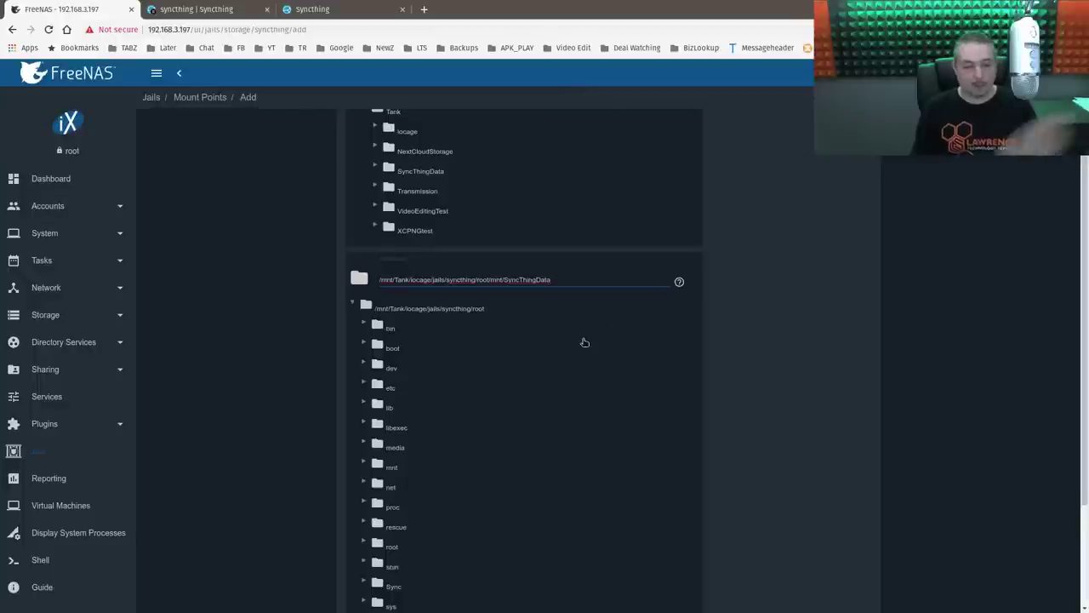
{"action": "scroll", "coordinate": [702, 410], "scroll_direction": "down", "scroll_amount": 3}
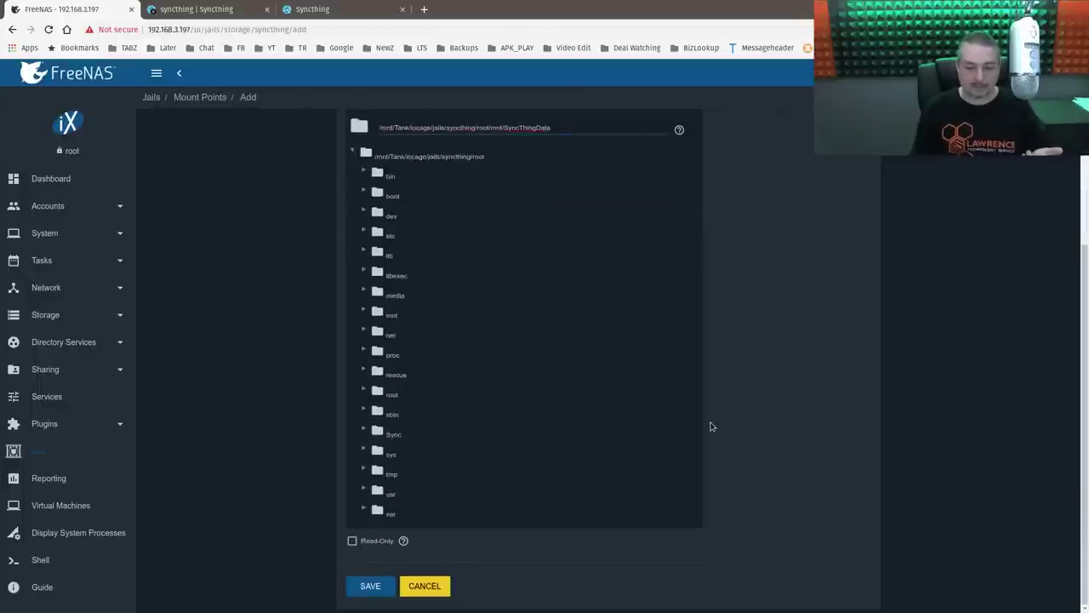
{"action": "left_click", "coordinate": [371, 586]}
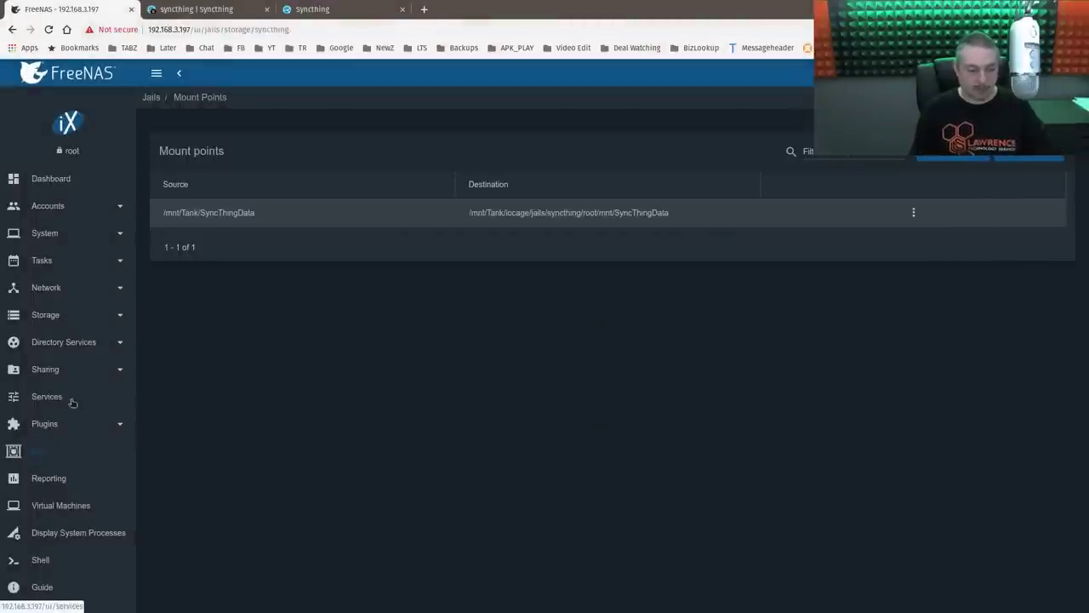
- Start the syncthing plugin from the Installed Plugins list so it runs at 192.168.3.177
{"action": "left_click", "coordinate": [53, 427]}
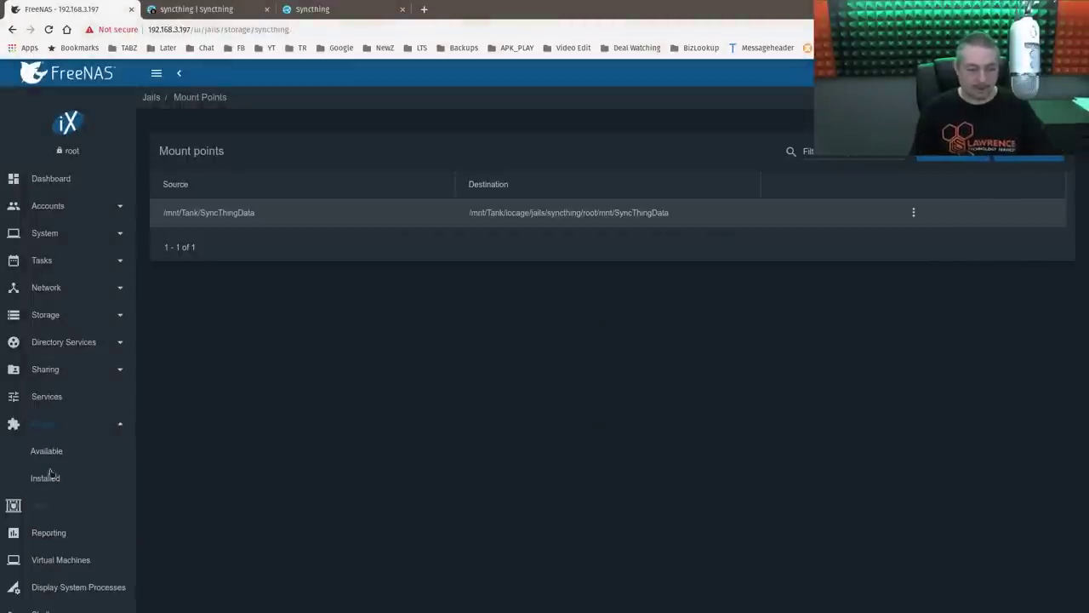
{"action": "left_click", "coordinate": [47, 477]}
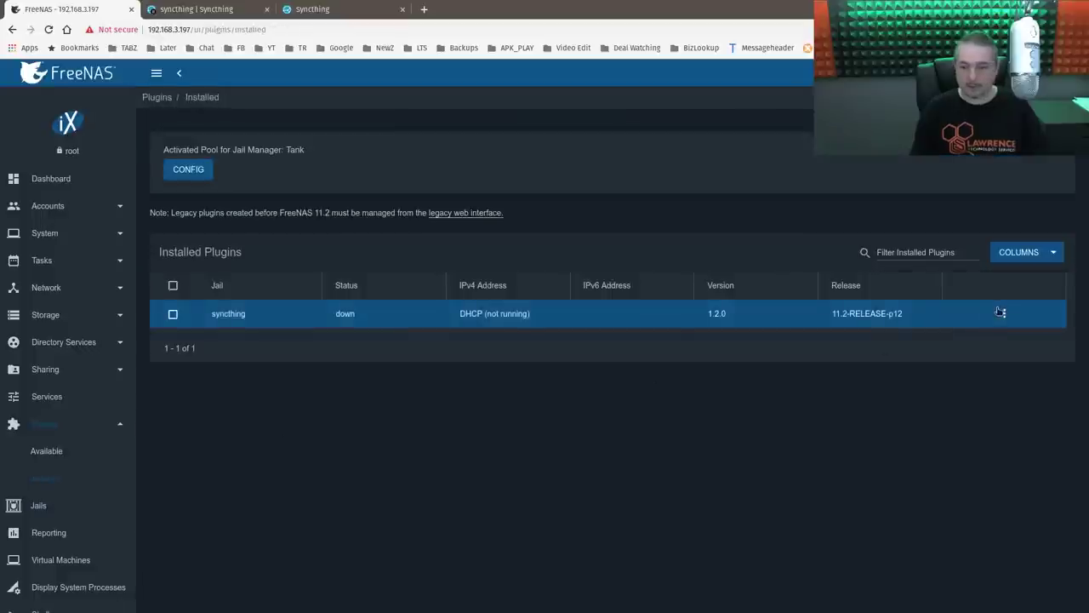
{"action": "left_click", "coordinate": [1004, 313]}
{"action": "left_click", "coordinate": [1012, 319]}
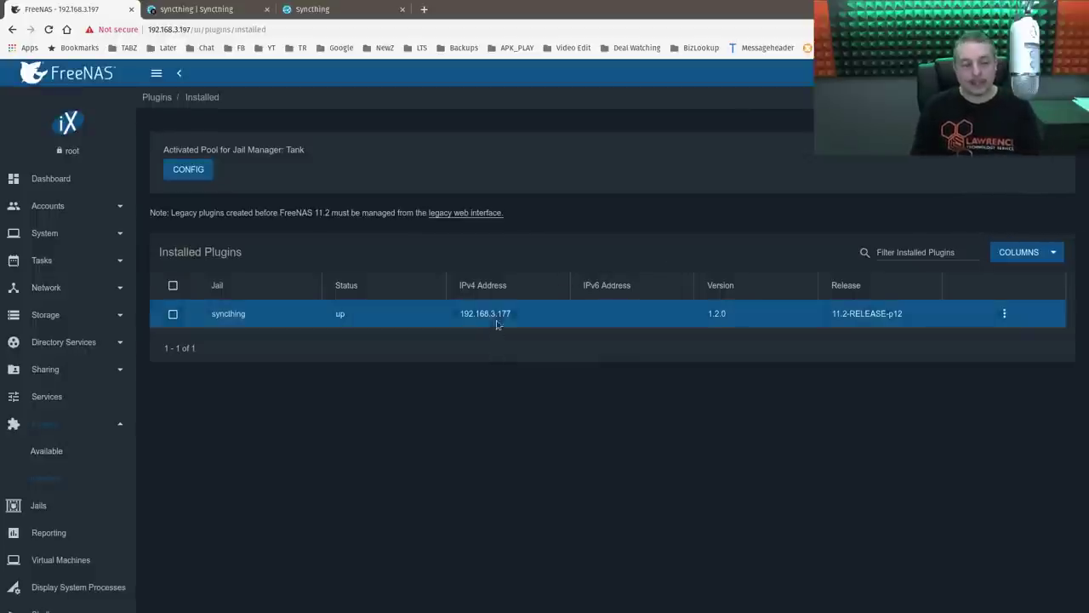
- Reload the jail's Syncthing page until it loads, then go to the ConnectWise Control session
{"action": "left_click", "coordinate": [197, 7]}
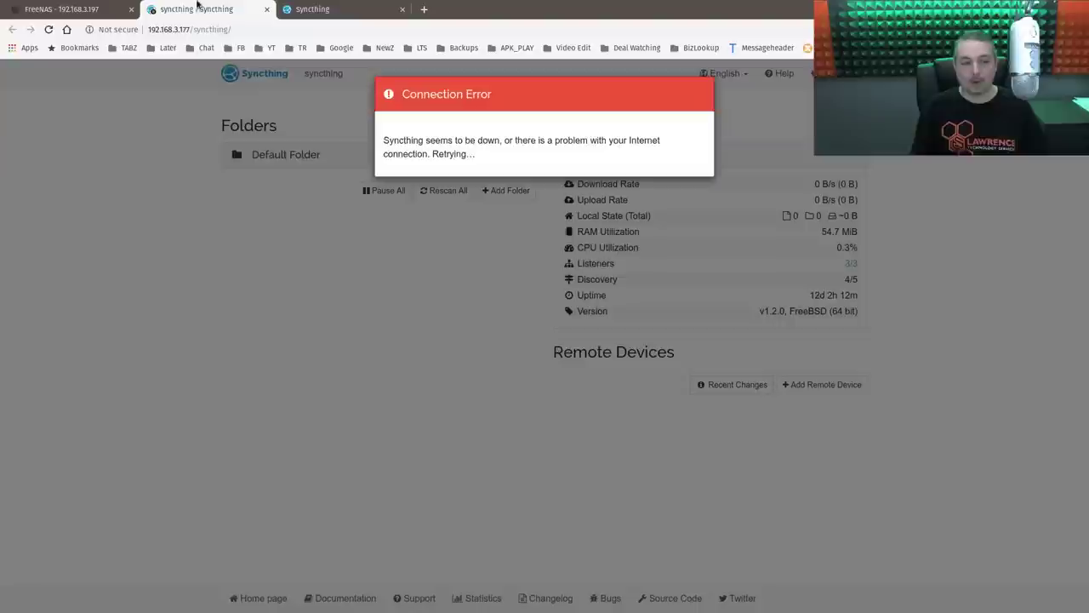
{"action": "left_click", "coordinate": [48, 29]}
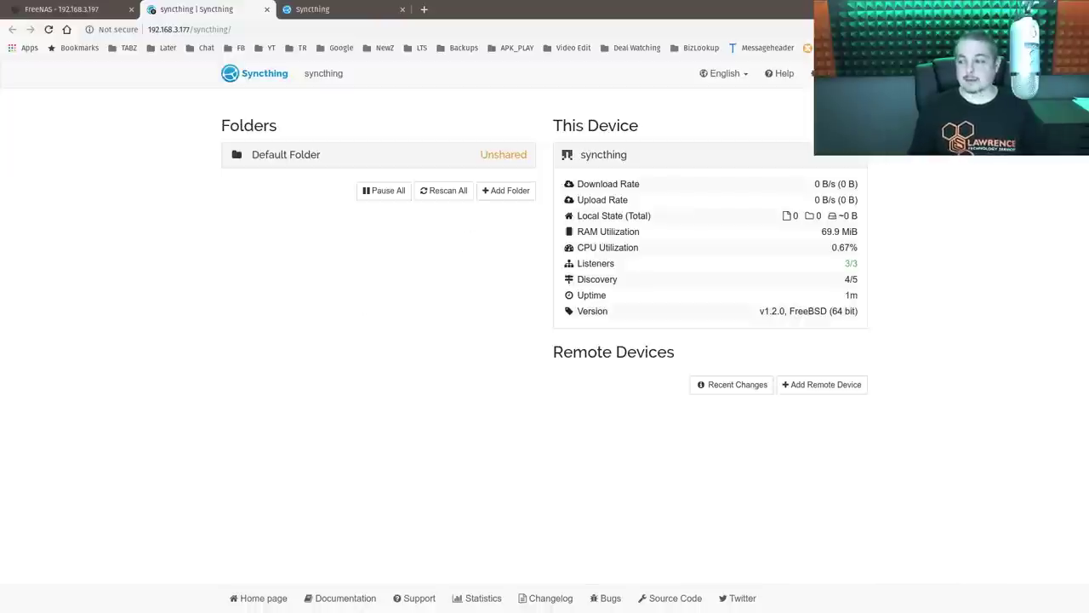
{"action": "key", "text": "alt+Tab"}
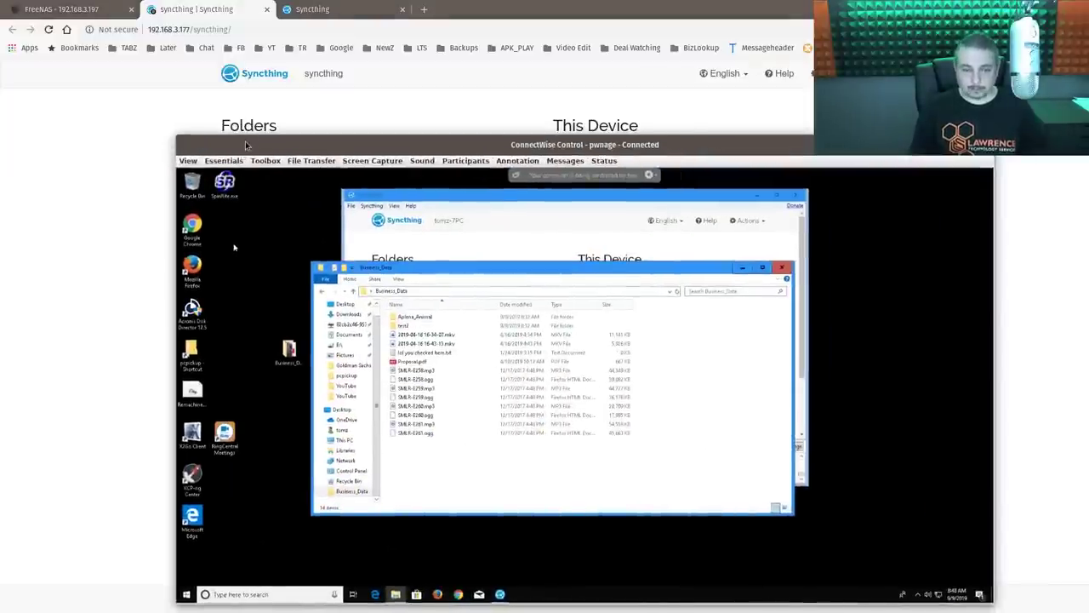
- Enlarge the remote desktop and rearrange the Business_Data and Syncthing windows
{"action": "double_click", "coordinate": [245, 145]}
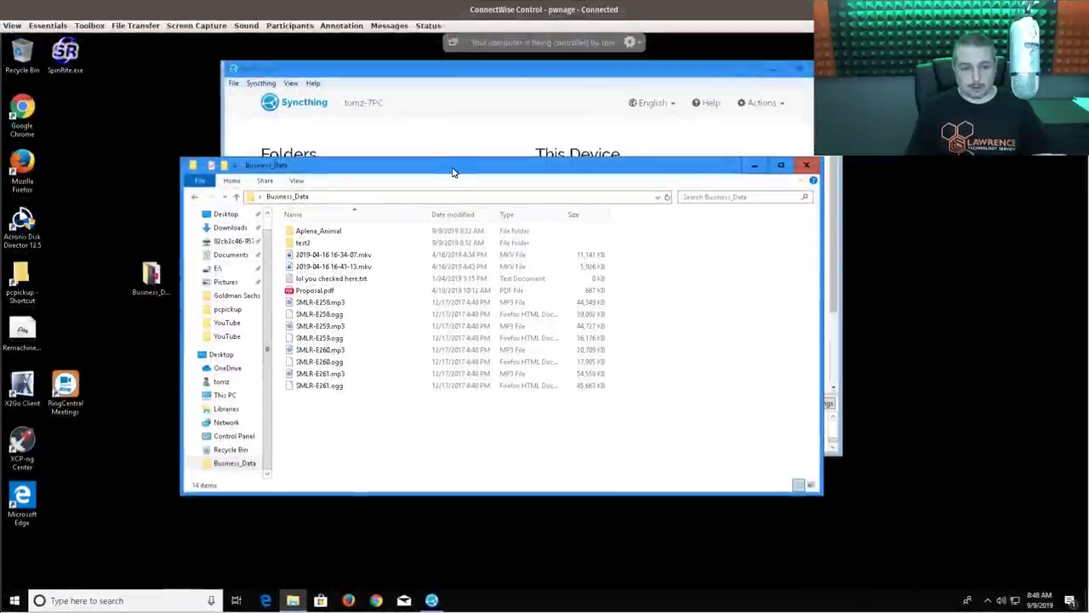
{"action": "left_click_drag", "start_coordinate": [454, 172], "coordinate": [440, 142]}
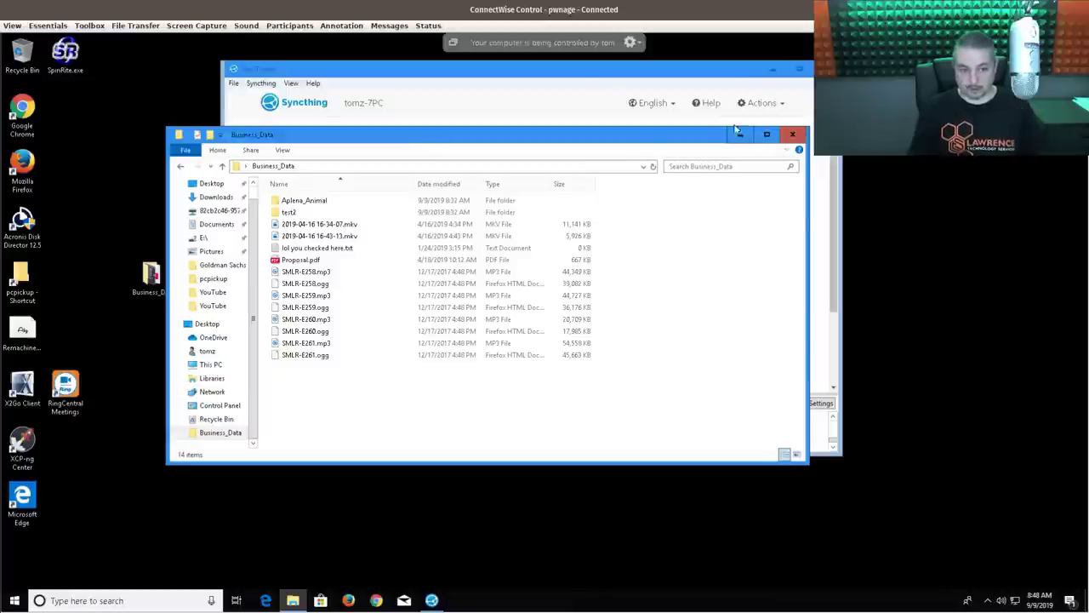
{"action": "left_click_drag", "start_coordinate": [678, 147], "coordinate": [722, 248]}
{"action": "left_click", "coordinate": [696, 64]}
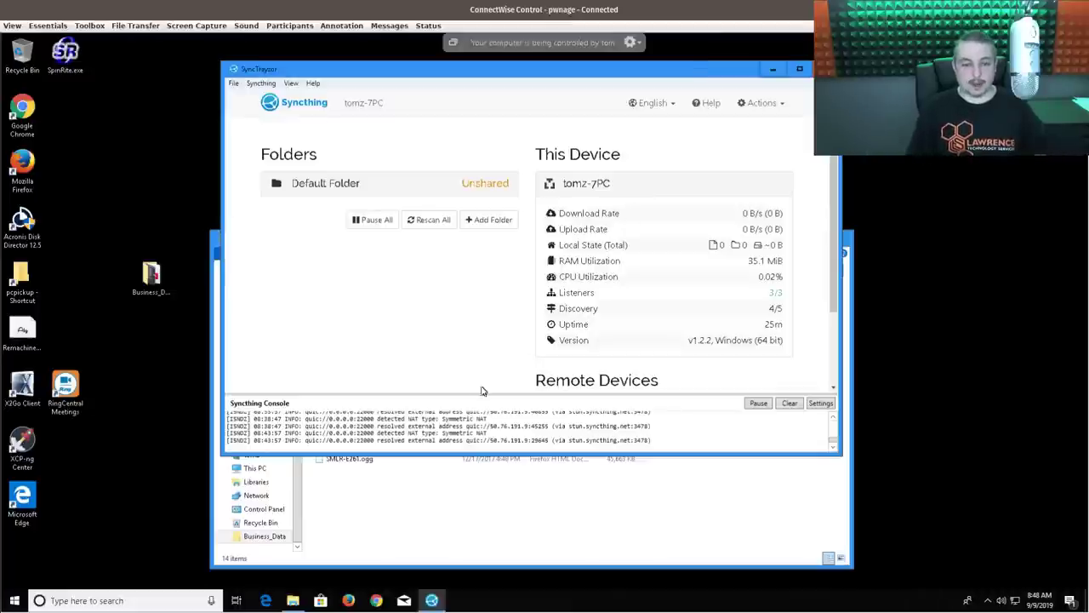
{"action": "scroll", "coordinate": [453, 352], "scroll_direction": "down", "scroll_amount": 2}
{"action": "scroll", "coordinate": [453, 350], "scroll_direction": "up", "scroll_amount": 2}
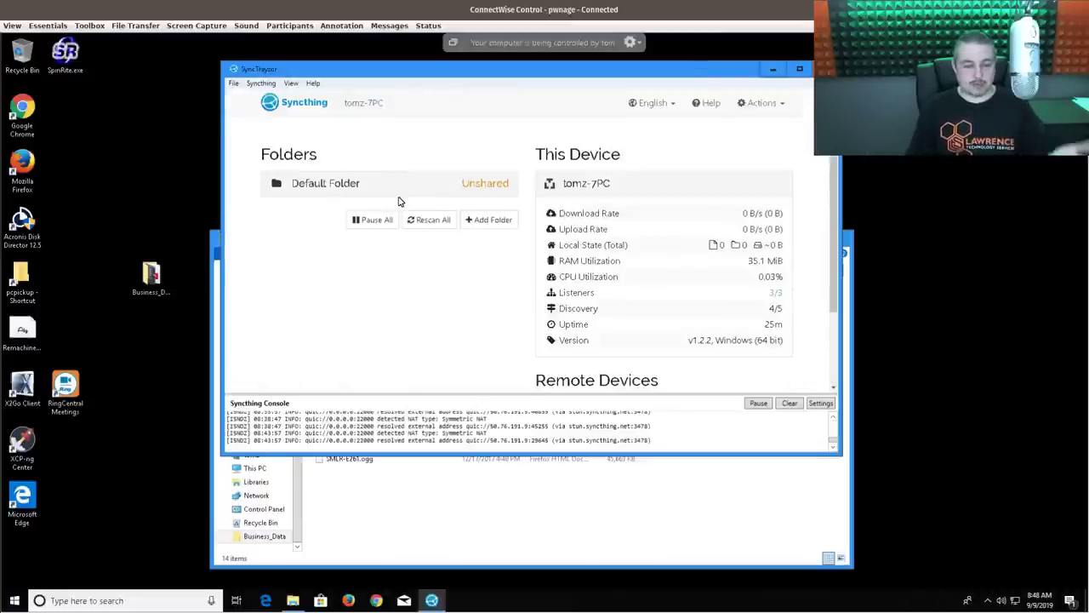
- Check the Business_Data folder's full path, then bring the Syncthing window in front
{"action": "left_click", "coordinate": [538, 520]}
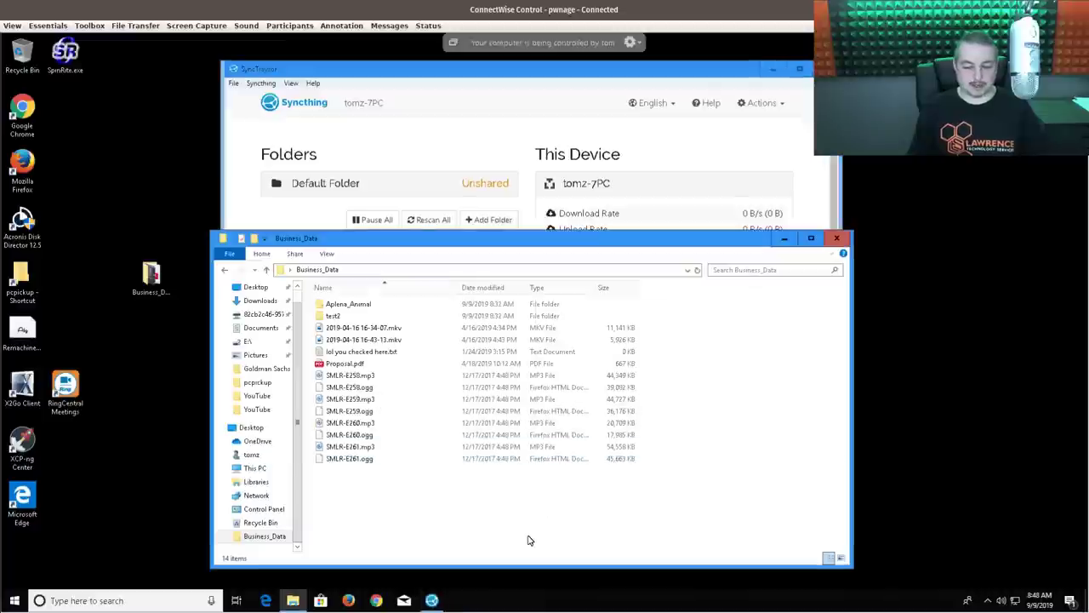
{"action": "left_click", "coordinate": [448, 269]}
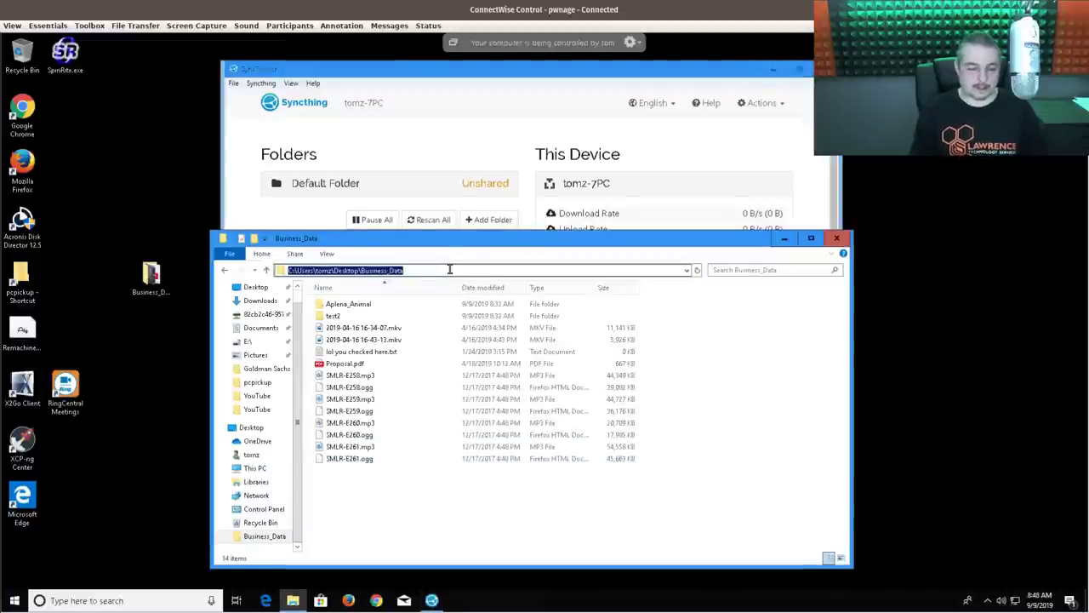
{"action": "left_click", "coordinate": [449, 269]}
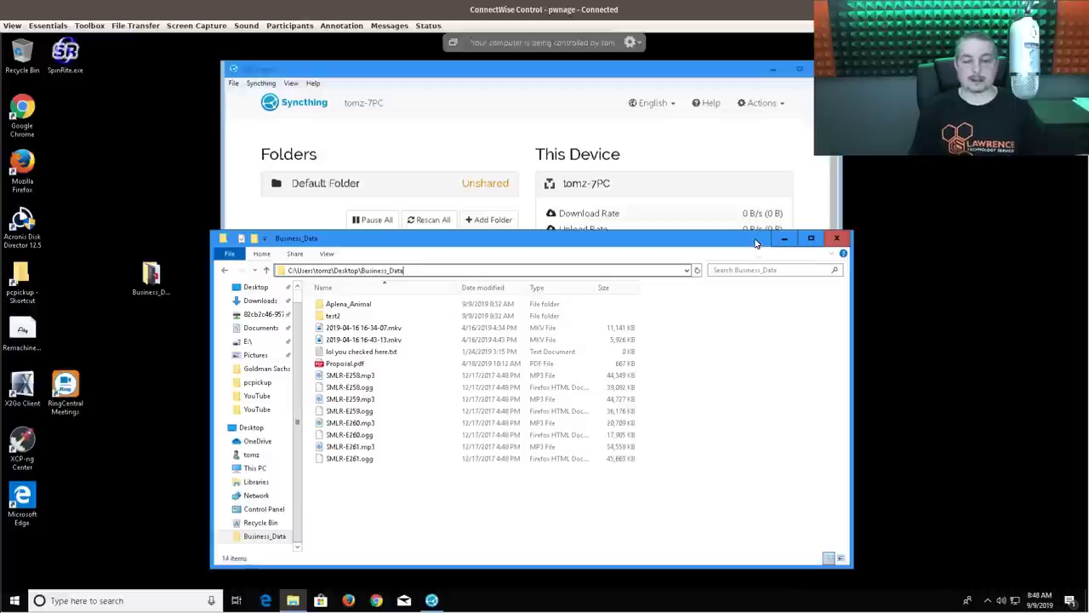
{"action": "left_click", "coordinate": [593, 74]}
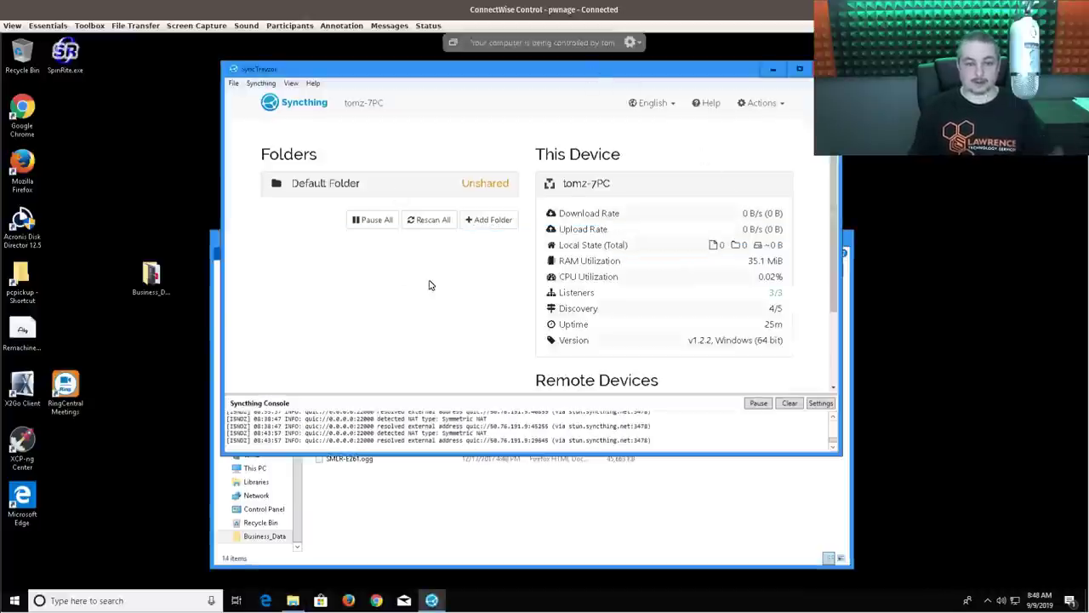
- Add a new folder labelled Biz Data with folder ID BusinessData
{"action": "left_click", "coordinate": [508, 223]}
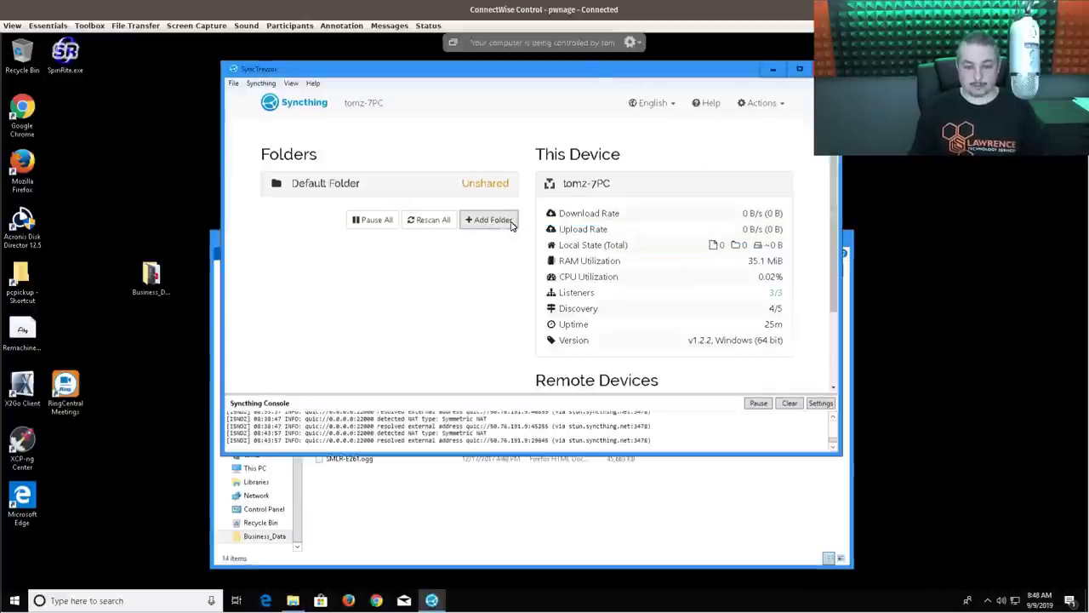
{"action": "left_click", "coordinate": [409, 209]}
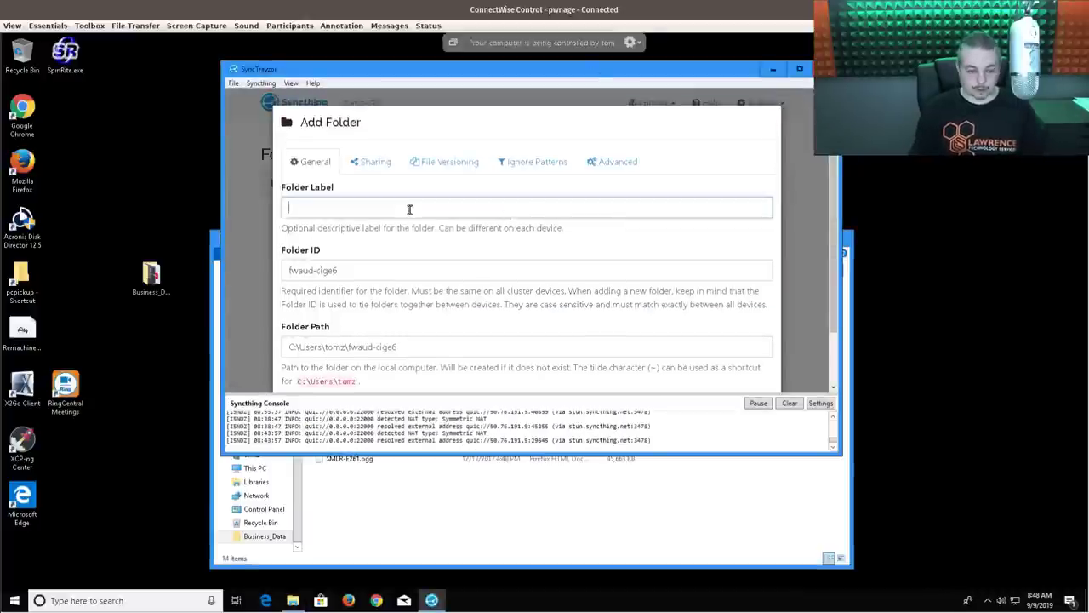
{"action": "type", "text": "Biz Data"}
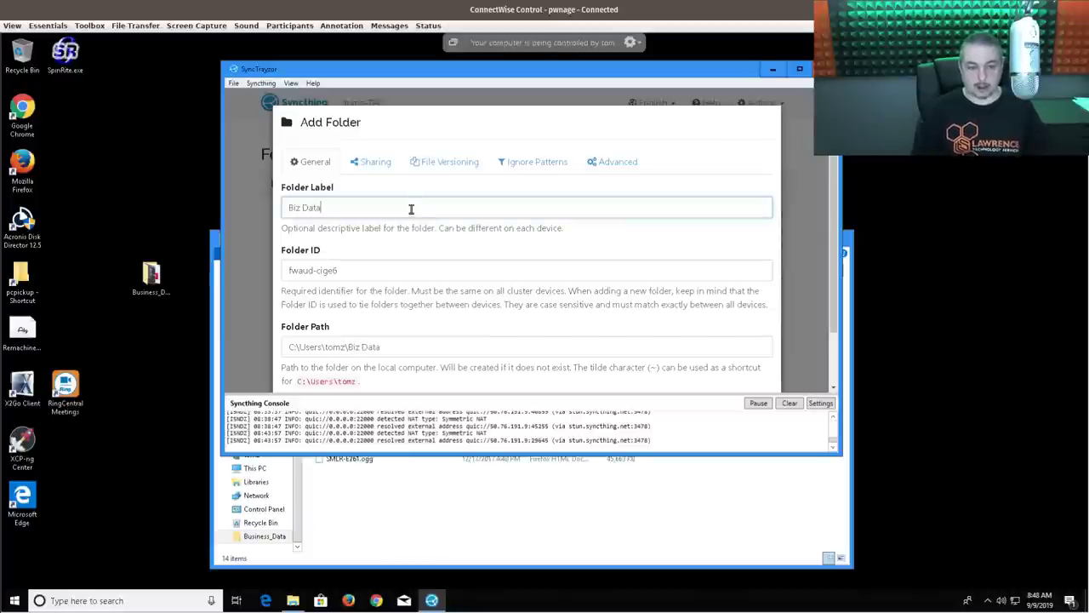
{"action": "left_click", "coordinate": [378, 269]}
{"action": "key", "text": "ctrl+a"}
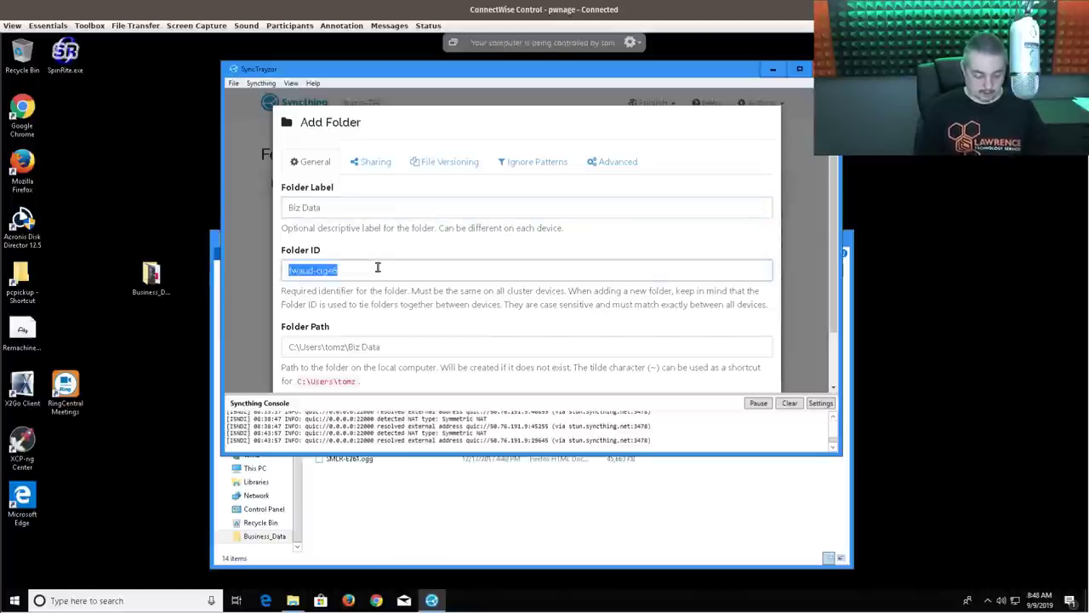
{"action": "type", "text": "BU"}
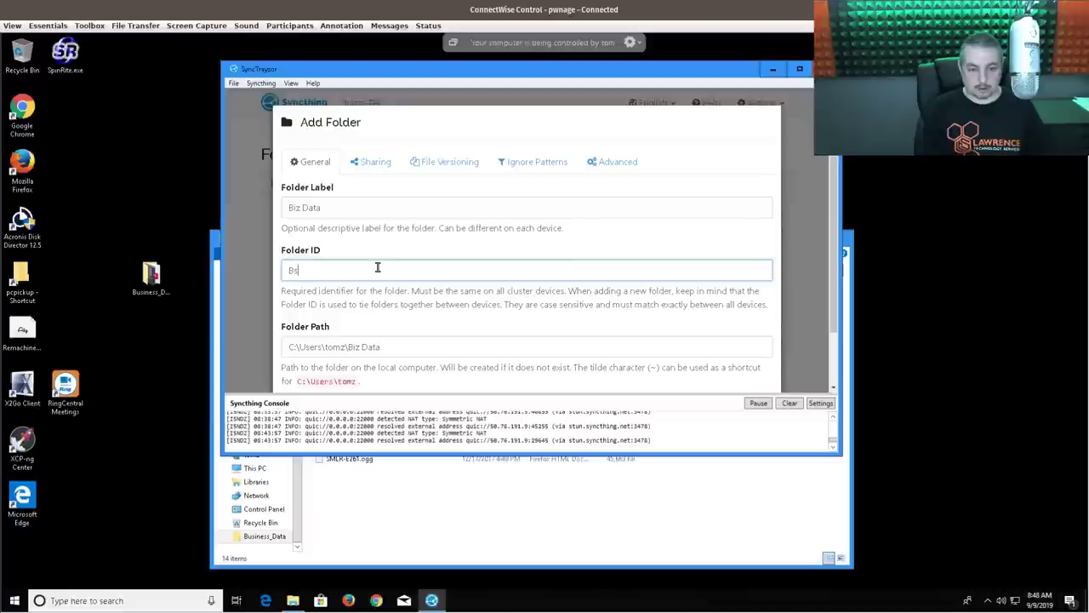
{"action": "key", "text": "BackSpace"}
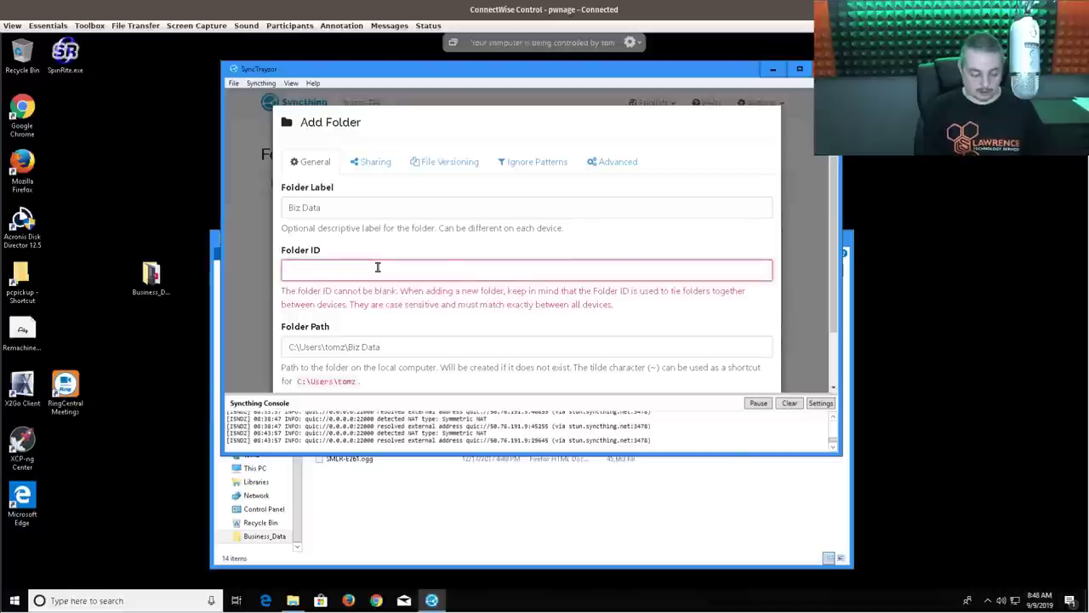
{"action": "type", "text": "BusinessData"}
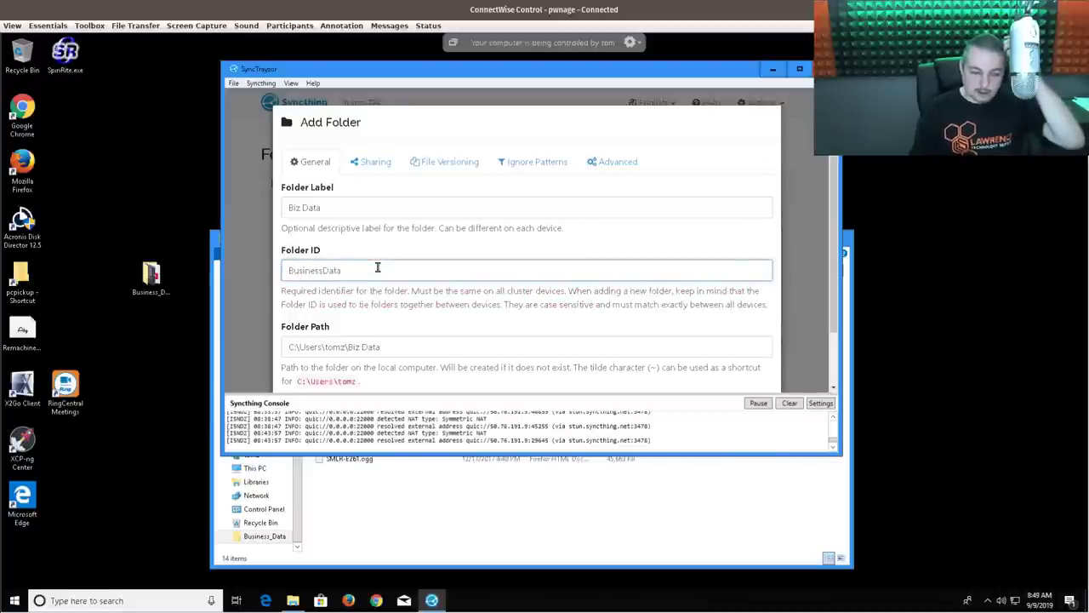
{"action": "scroll", "coordinate": [433, 289], "scroll_direction": "down", "scroll_amount": 2}
- Copy the Business_Data folder path from Explorer into the new folder's Folder Path
{"action": "left_click", "coordinate": [433, 290]}
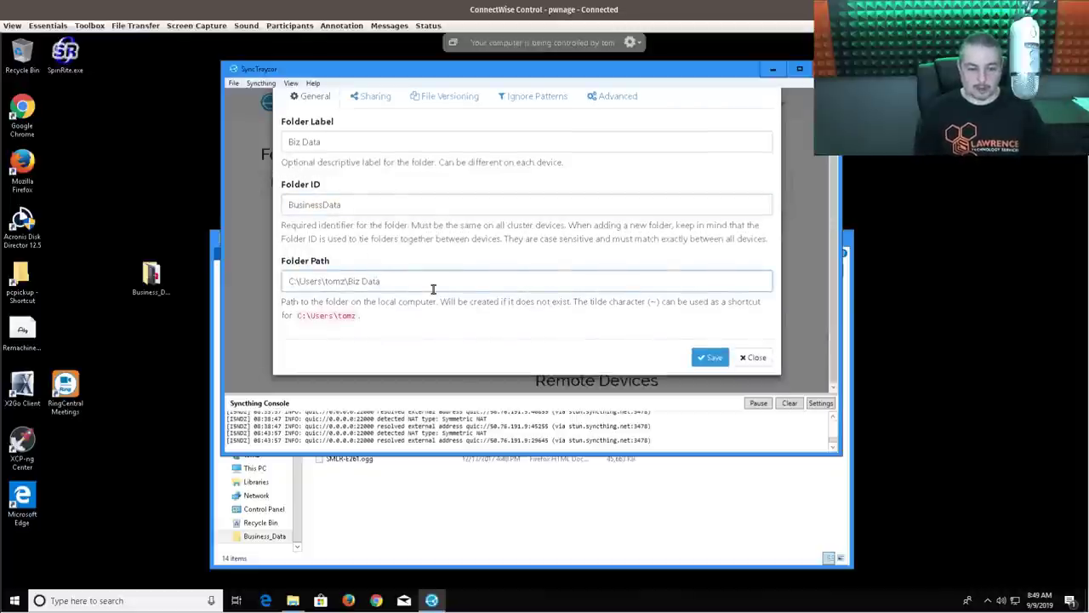
{"action": "key", "text": "ctrl+shift+Left"}
{"action": "key", "text": "ctrl+shift+Left"}
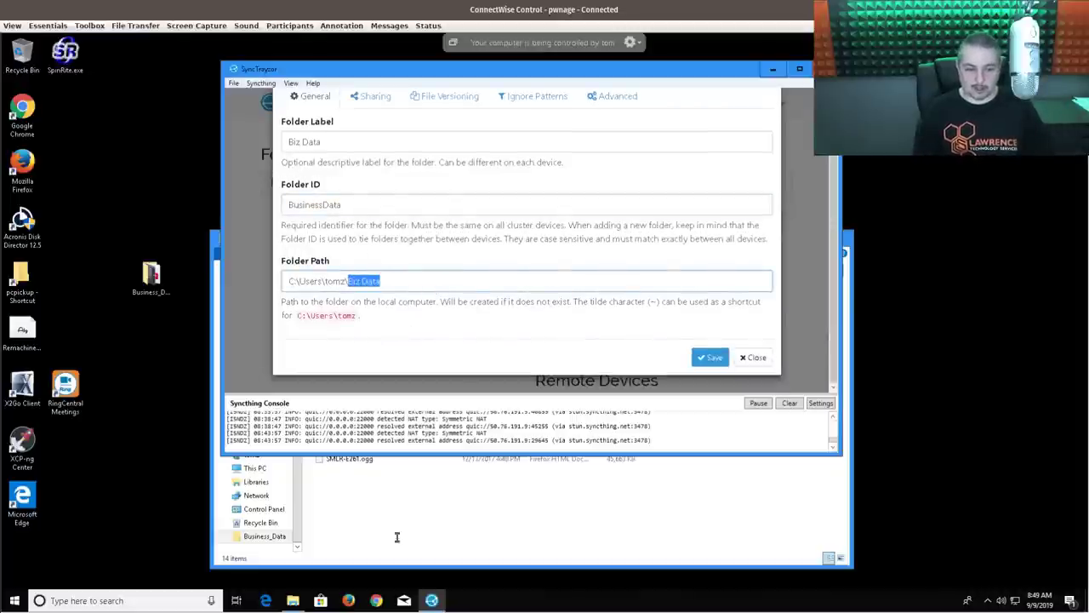
{"action": "left_click", "coordinate": [396, 536]}
{"action": "left_click", "coordinate": [447, 270]}
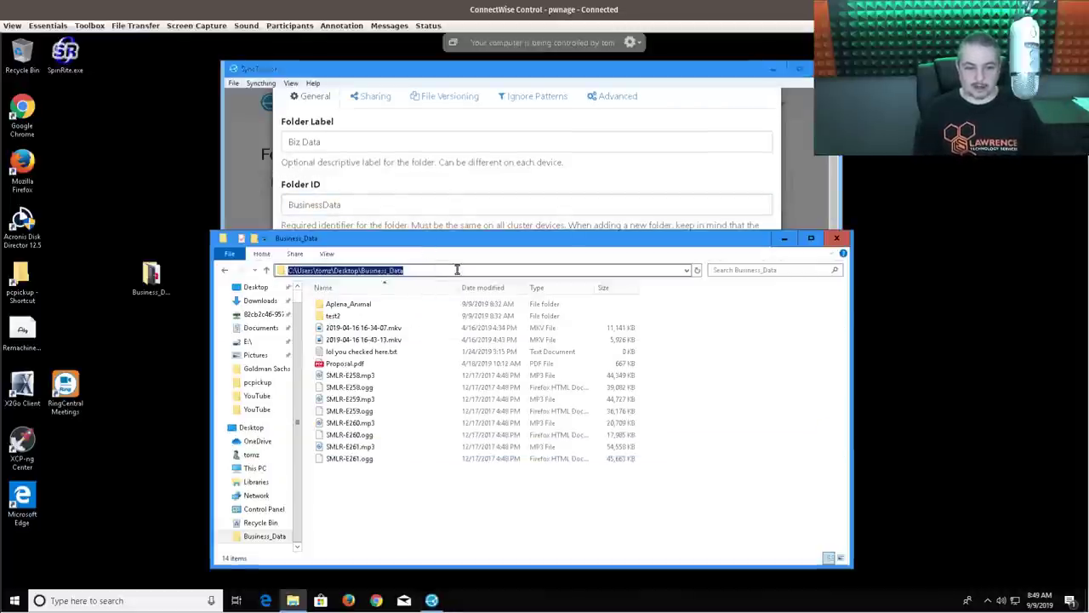
{"action": "right_click", "coordinate": [452, 269]}
{"action": "left_click", "coordinate": [498, 305]}
{"action": "left_click", "coordinate": [530, 180]}
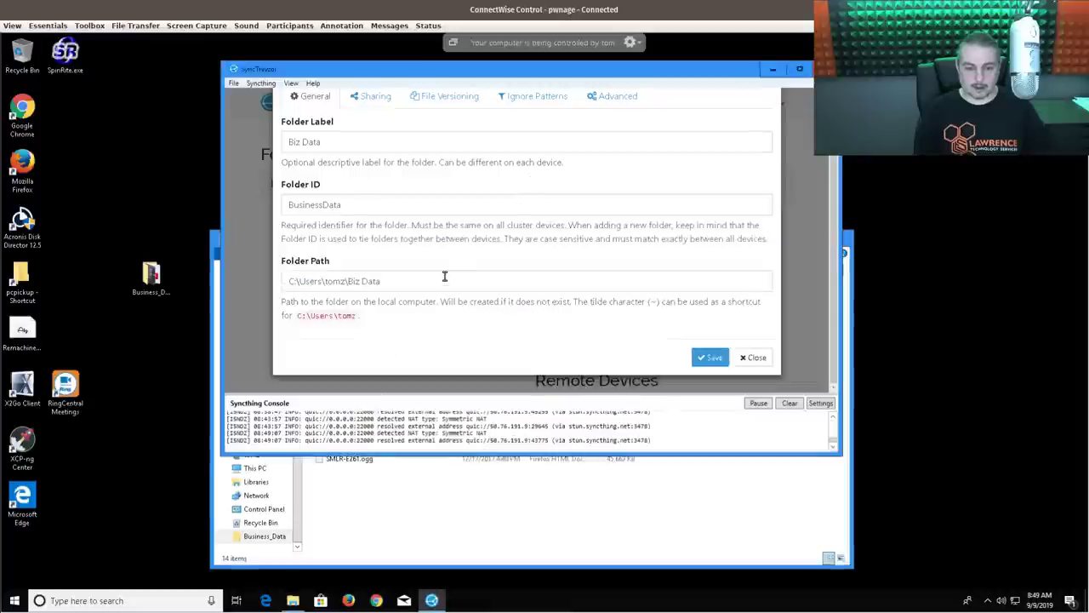
{"action": "left_click", "coordinate": [446, 277]}
{"action": "key", "text": "ctrl+a"}
{"action": "key", "text": "ctrl+v"}
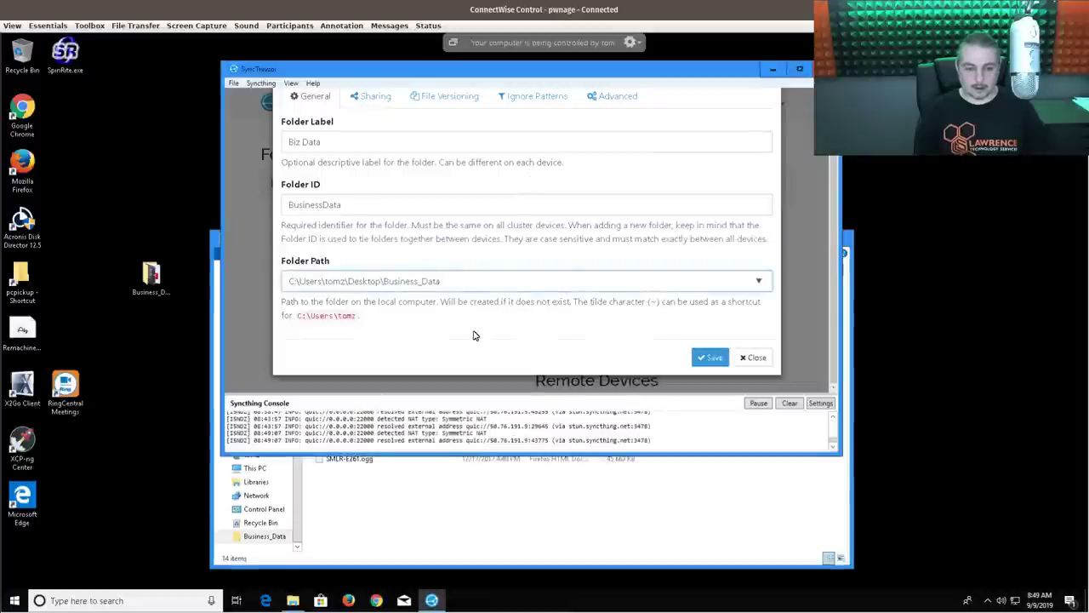
{"action": "scroll", "coordinate": [463, 213], "scroll_direction": "up", "scroll_amount": 1}
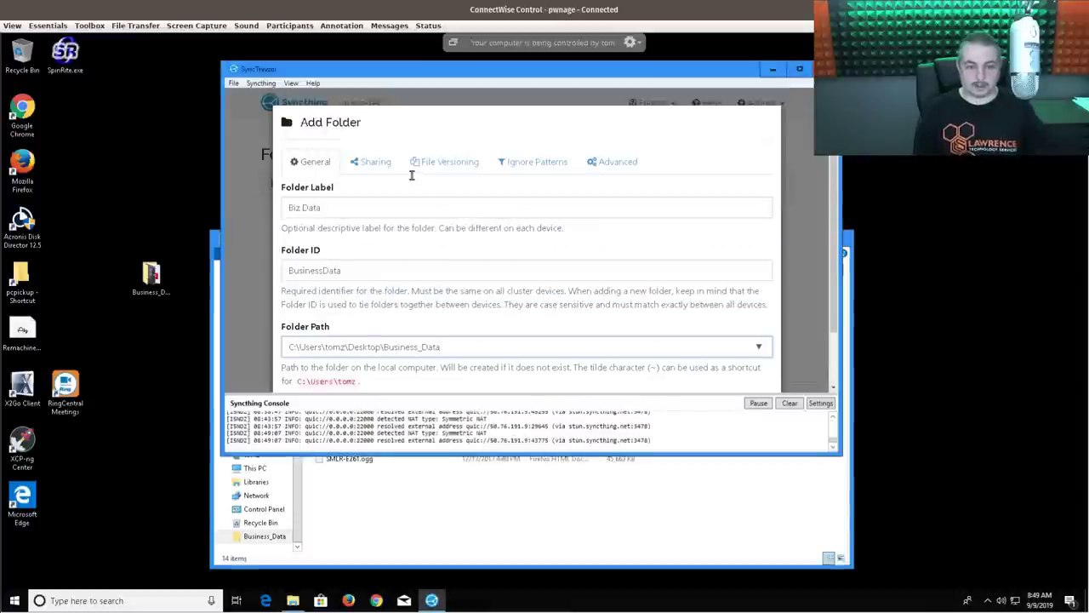
- Save the Biz Data folder with file versioning left off
{"action": "left_click", "coordinate": [474, 166]}
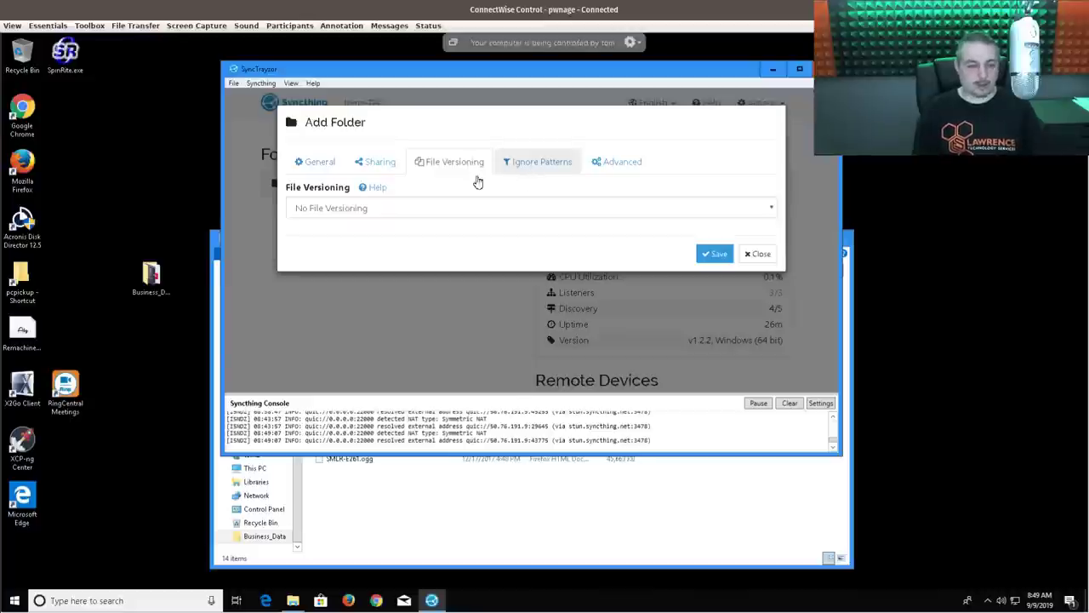
{"action": "left_click", "coordinate": [416, 206]}
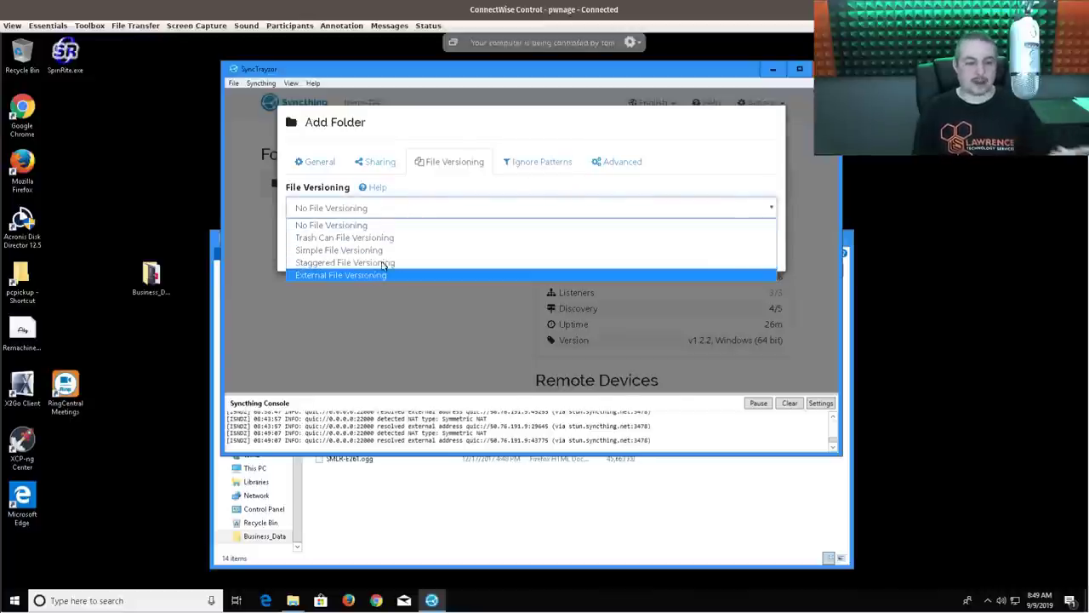
{"action": "left_click", "coordinate": [417, 198]}
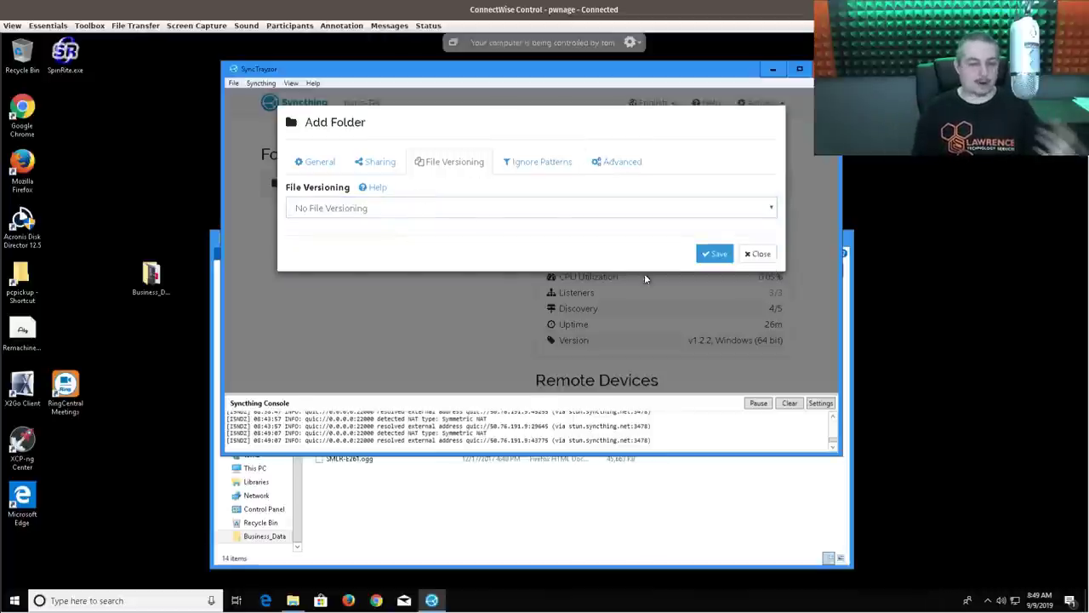
{"action": "left_click", "coordinate": [361, 166]}
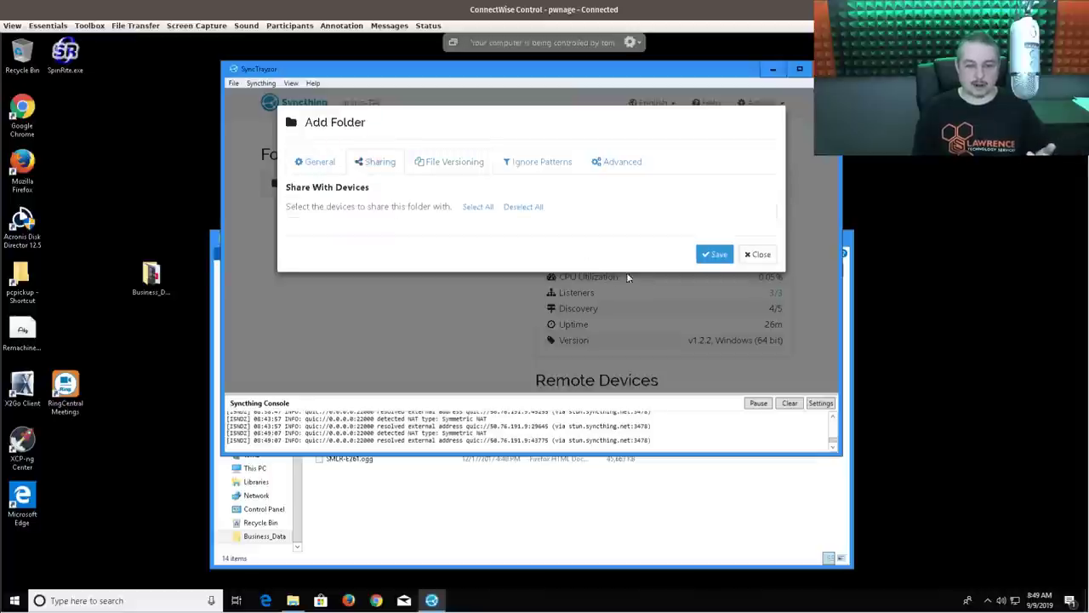
{"action": "left_click", "coordinate": [708, 256]}
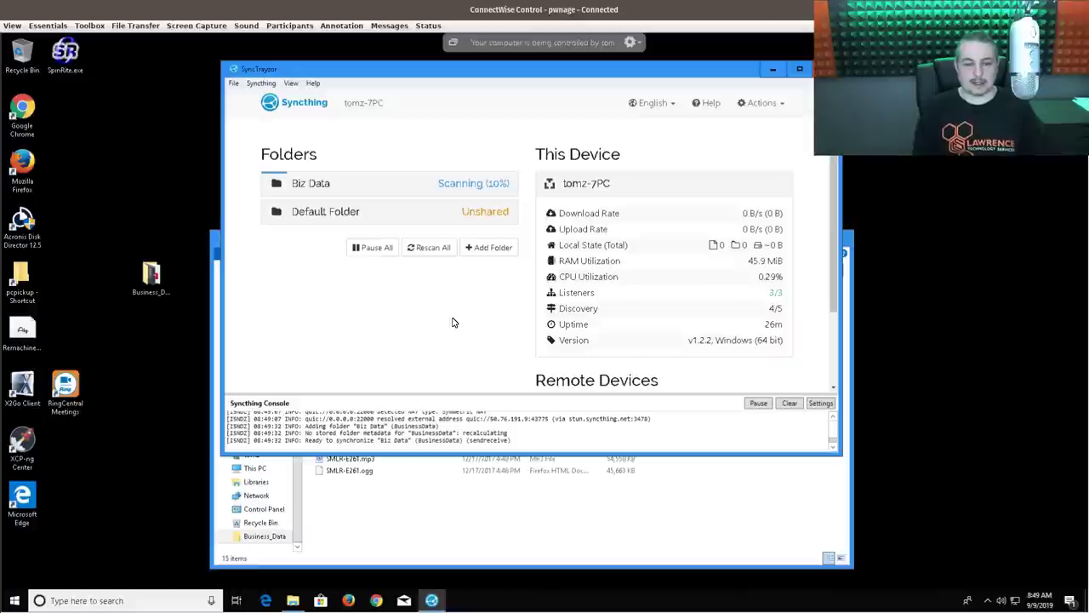
- Remove the Default Folder and start adding a remote device
{"action": "left_click", "coordinate": [474, 215]}
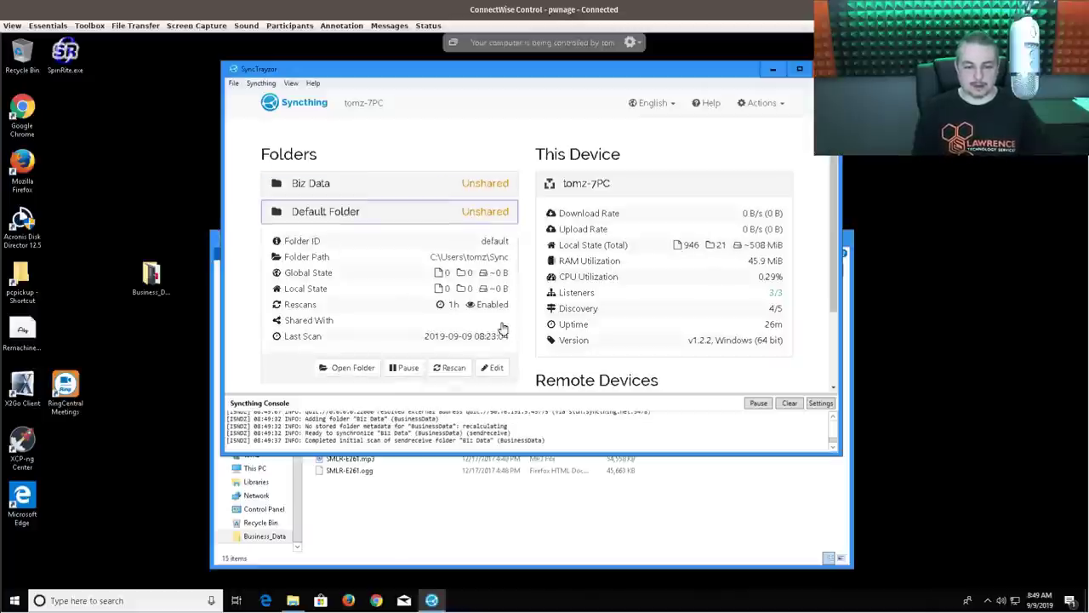
{"action": "left_click", "coordinate": [496, 368]}
{"action": "scroll", "coordinate": [502, 264], "scroll_direction": "down", "scroll_amount": 1}
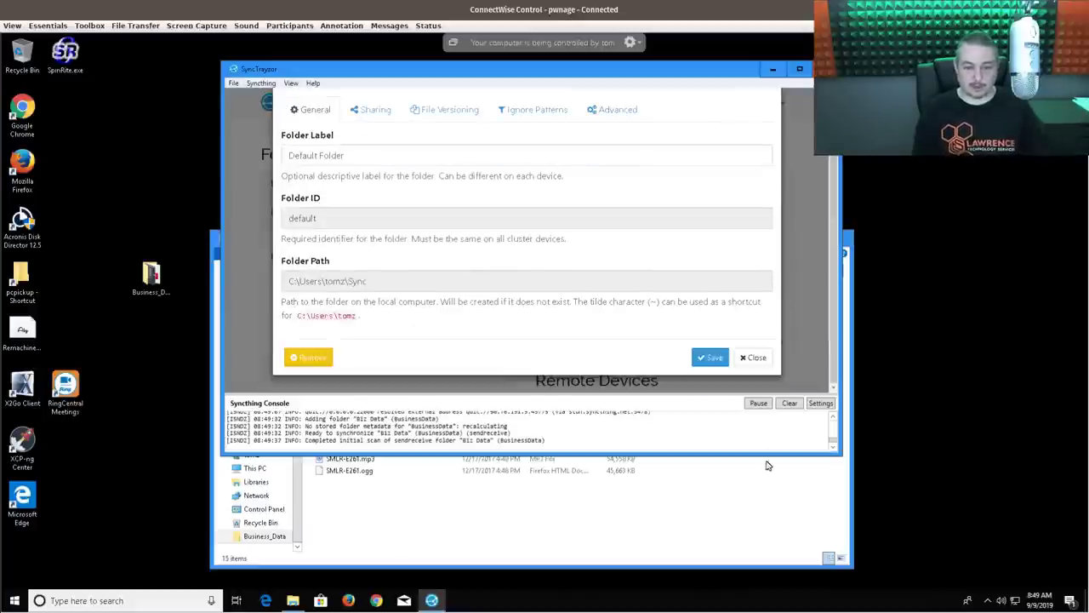
{"action": "left_click", "coordinate": [316, 359]}
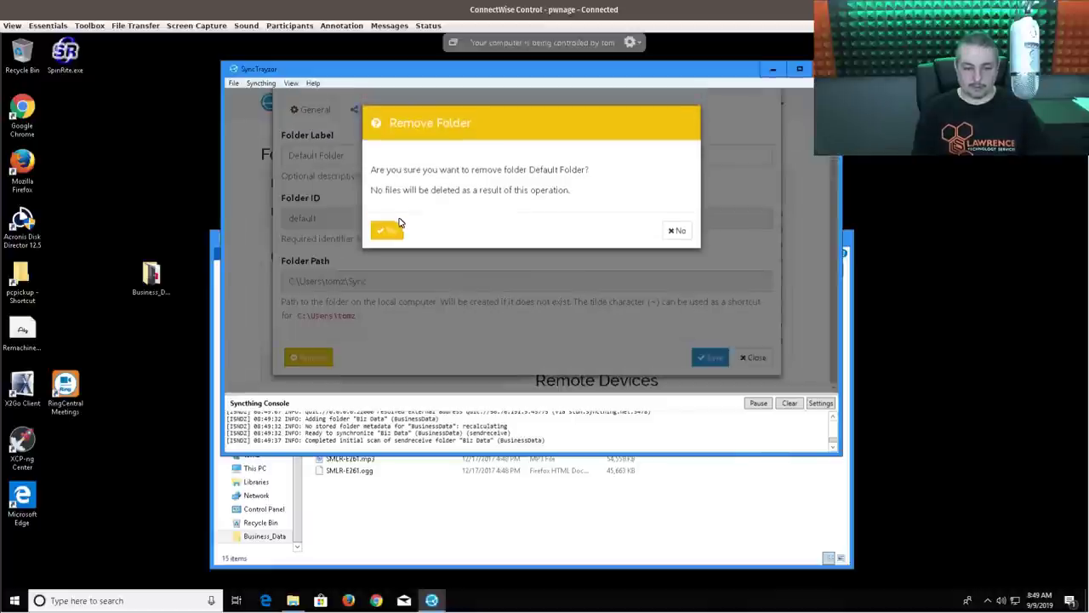
{"action": "left_click", "coordinate": [389, 230]}
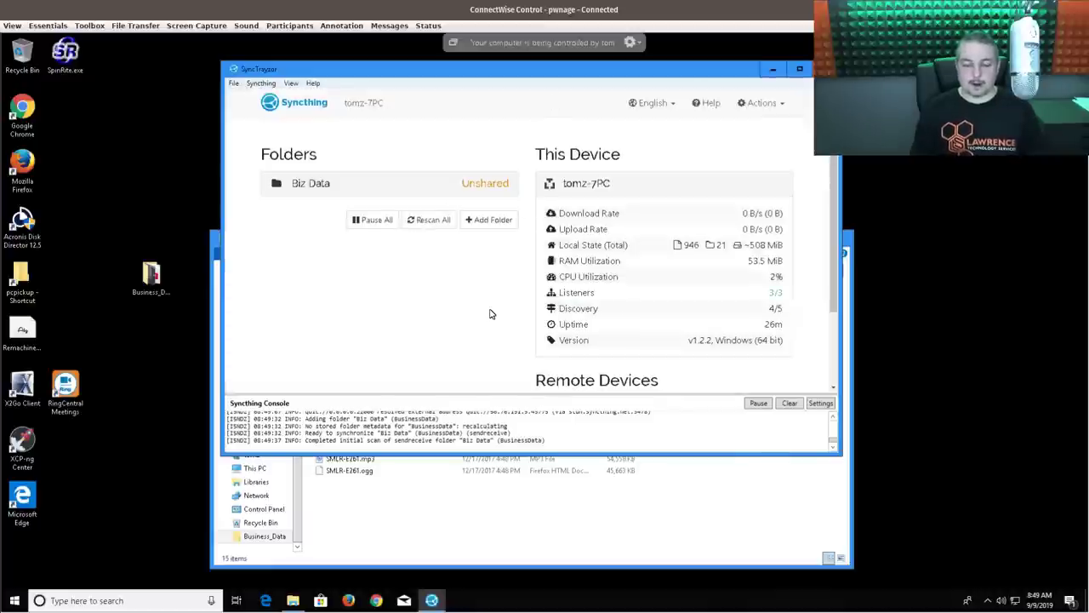
{"action": "scroll", "coordinate": [489, 314], "scroll_direction": "down", "scroll_amount": 2}
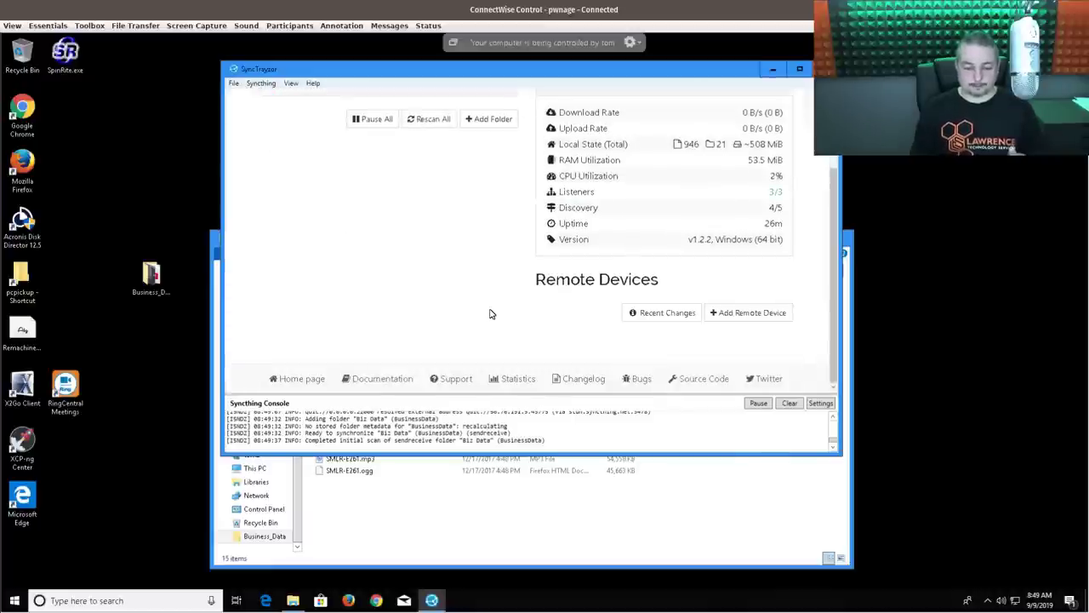
{"action": "left_click", "coordinate": [748, 320]}
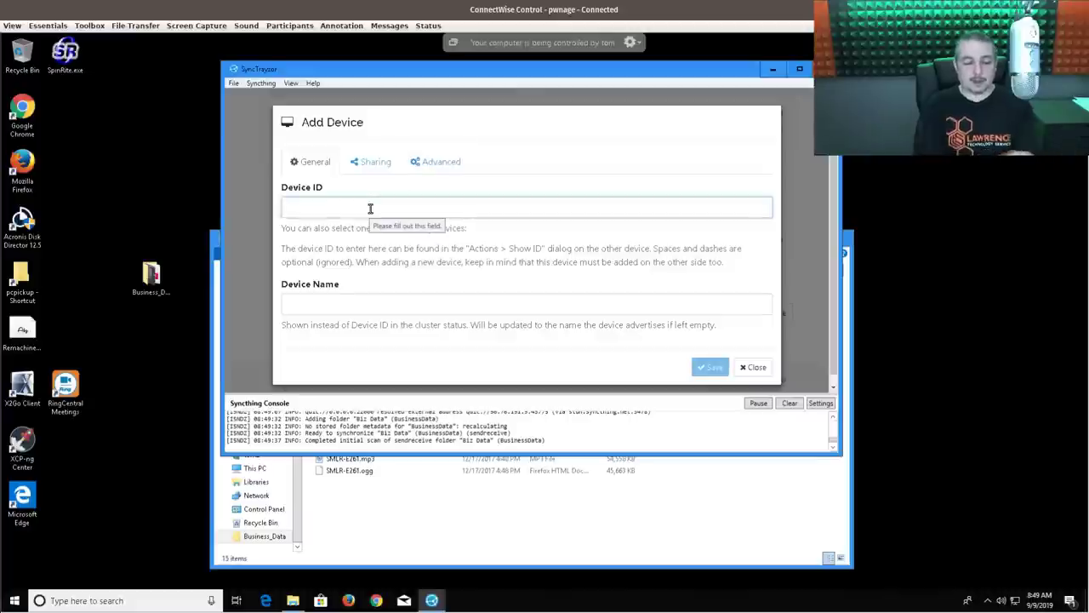
{"action": "key", "text": "alt+Tab"}
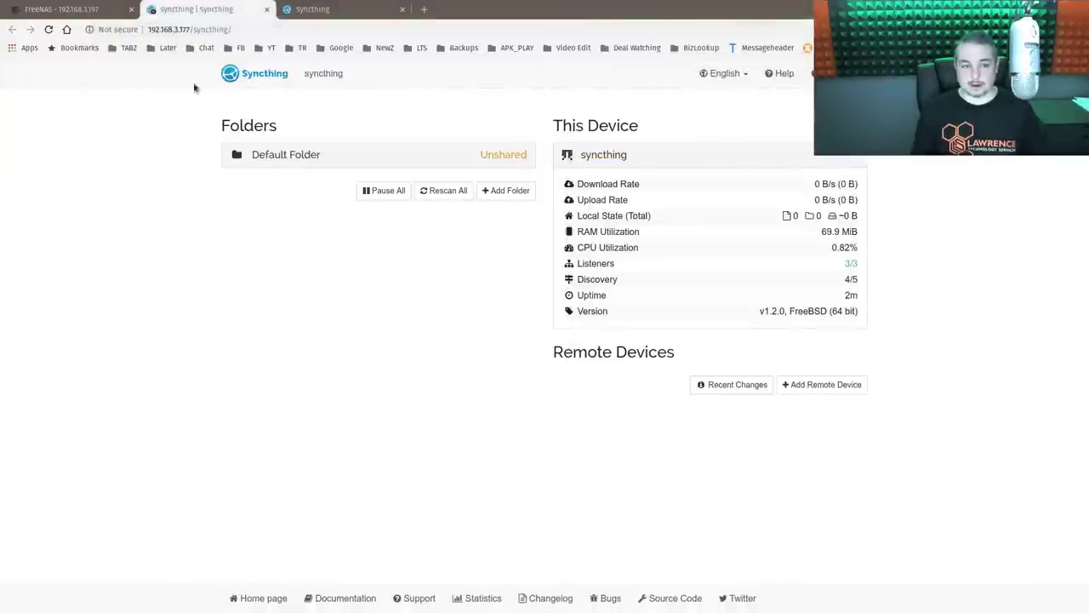
- Show the FreeNAS jail's Syncthing device ID and copy it to the clipboard
{"action": "left_click", "coordinate": [822, 73]}
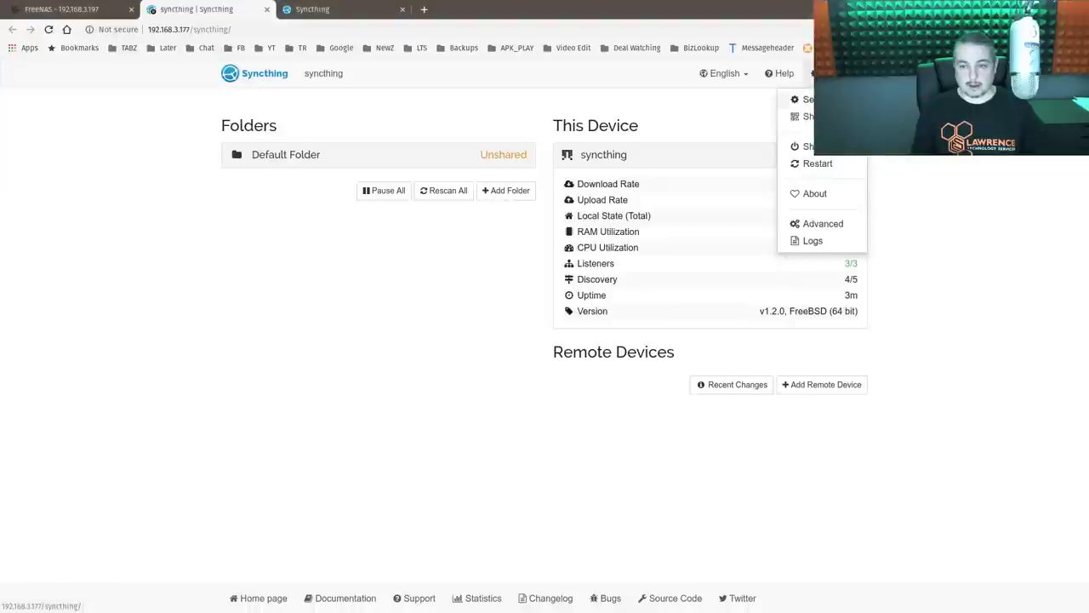
{"action": "left_click", "coordinate": [456, 146]}
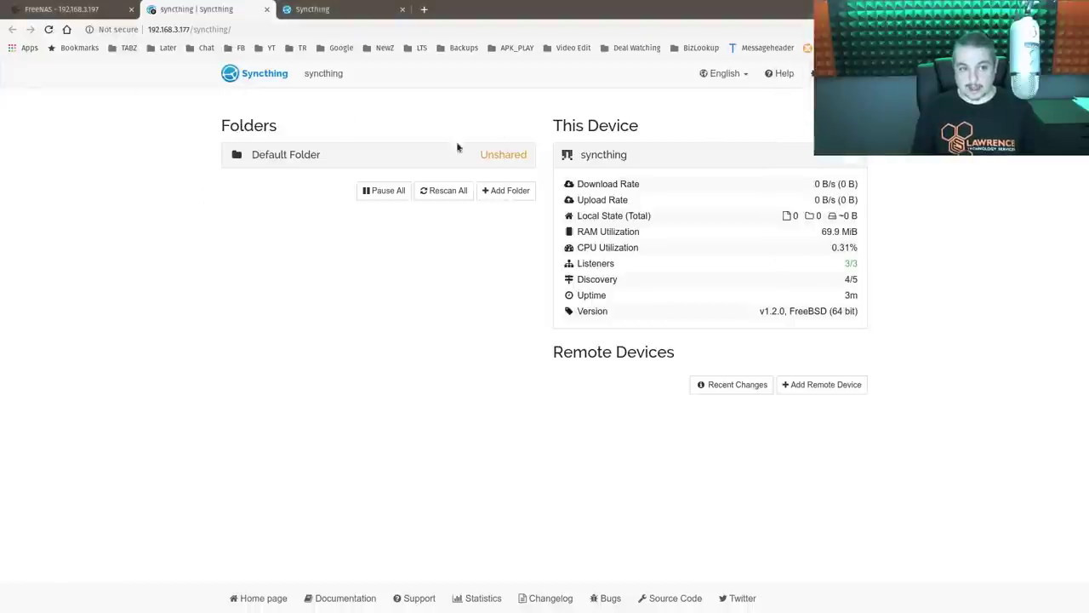
{"action": "left_click", "coordinate": [821, 73]}
{"action": "left_click", "coordinate": [791, 116]}
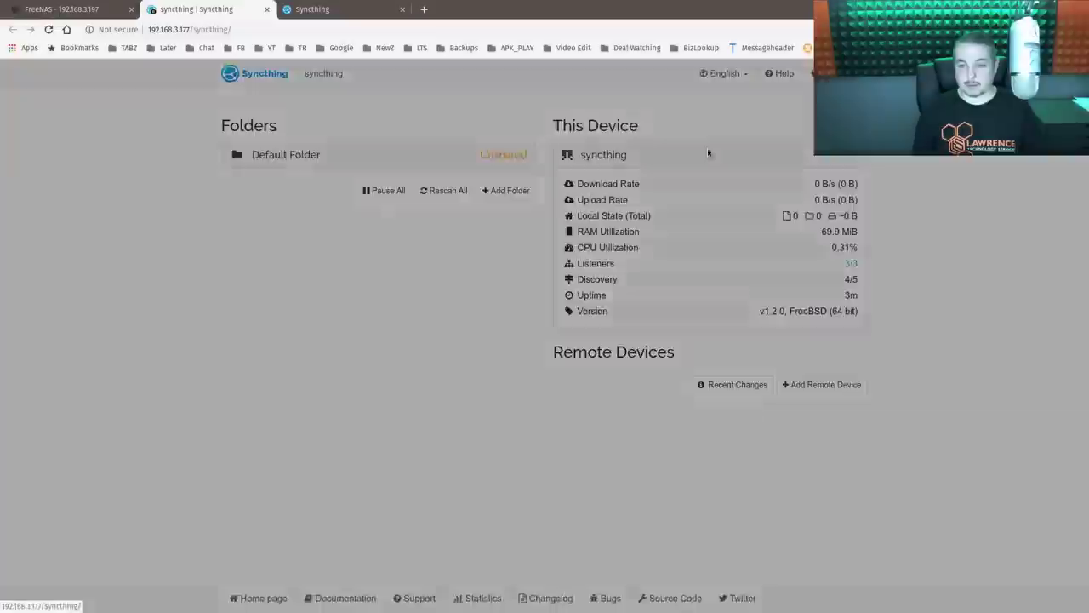
{"action": "triple_click", "coordinate": [525, 146]}
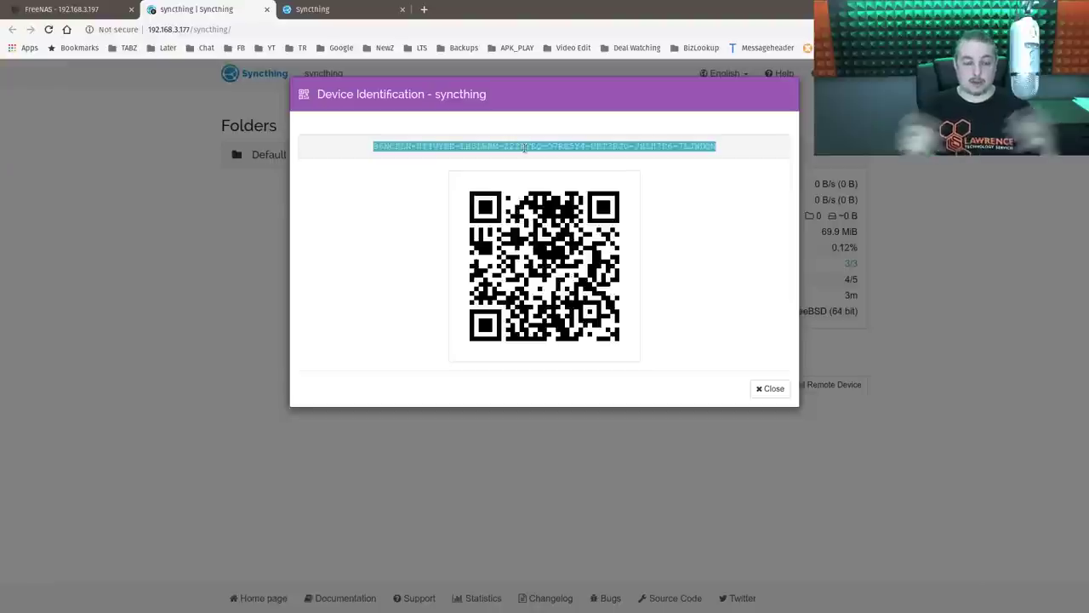
{"action": "right_click", "coordinate": [525, 148]}
{"action": "left_click", "coordinate": [529, 158]}
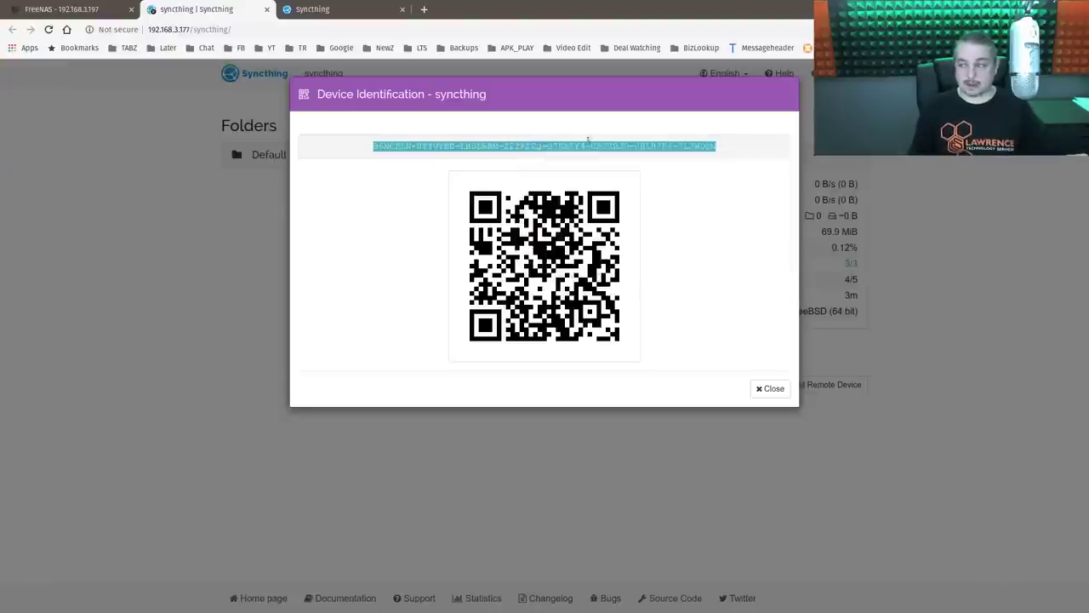
{"action": "key", "text": "alt+Tab"}
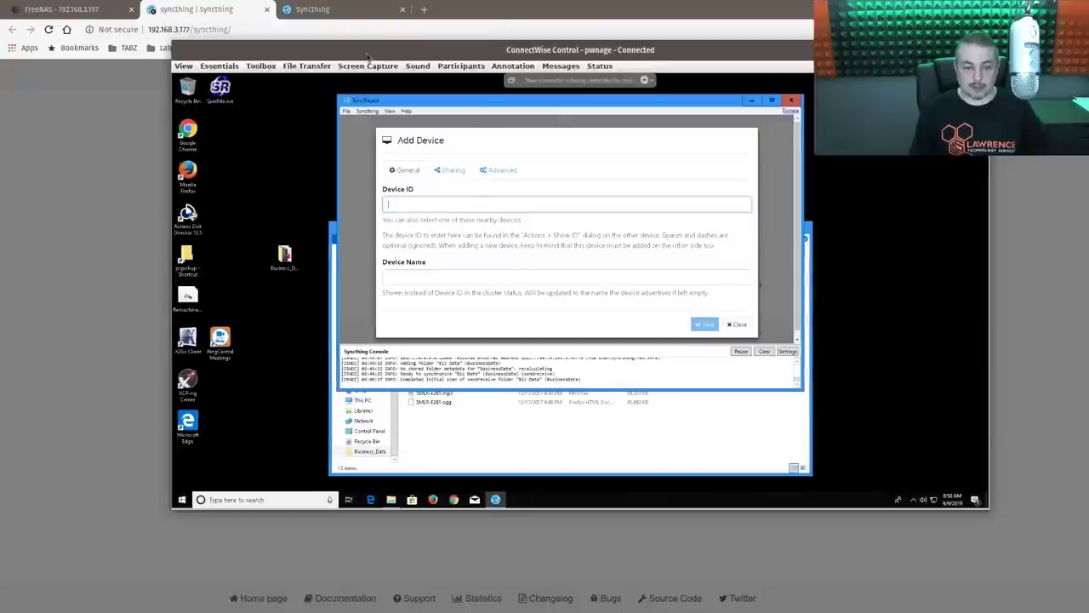
- Paste the FreeNAS device ID via Send Clipboard Keystrokes and begin naming the device FreeNAS Mini XL+
{"action": "left_click", "coordinate": [213, 68]}
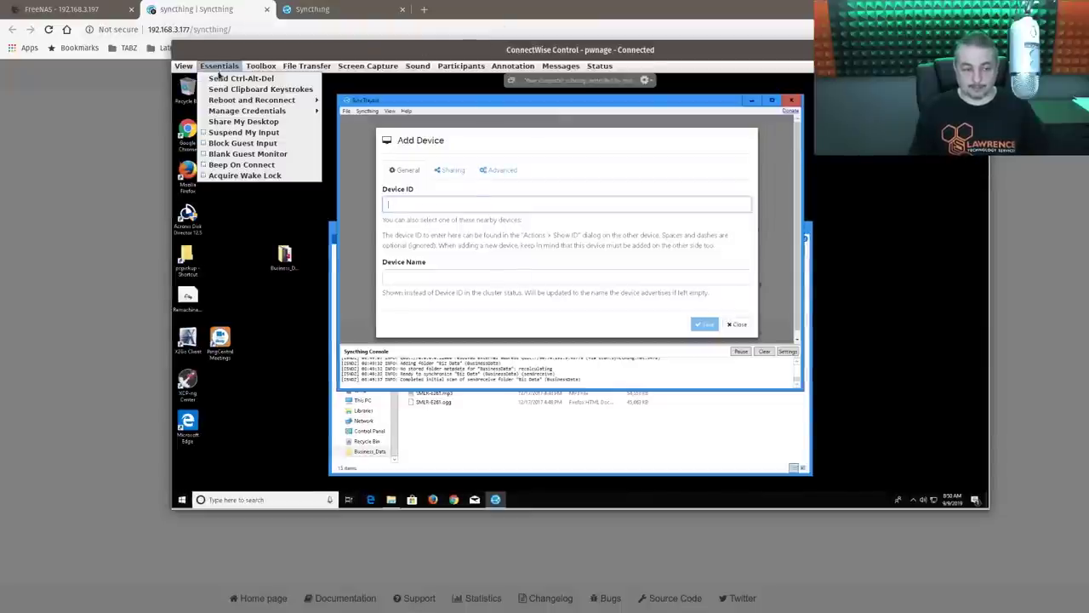
{"action": "left_click", "coordinate": [223, 91]}
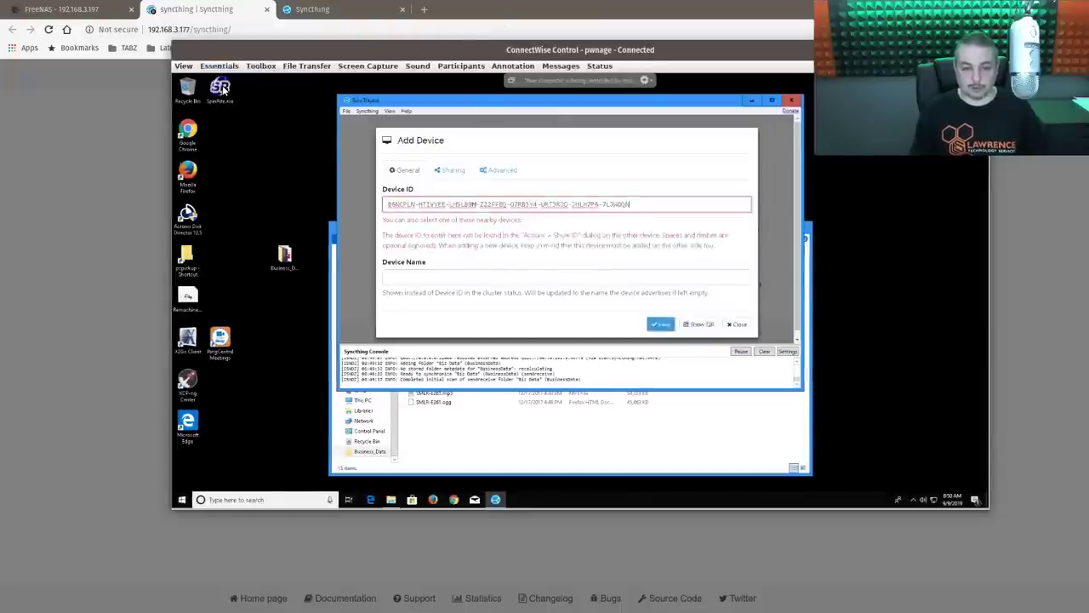
{"action": "left_click", "coordinate": [422, 276]}
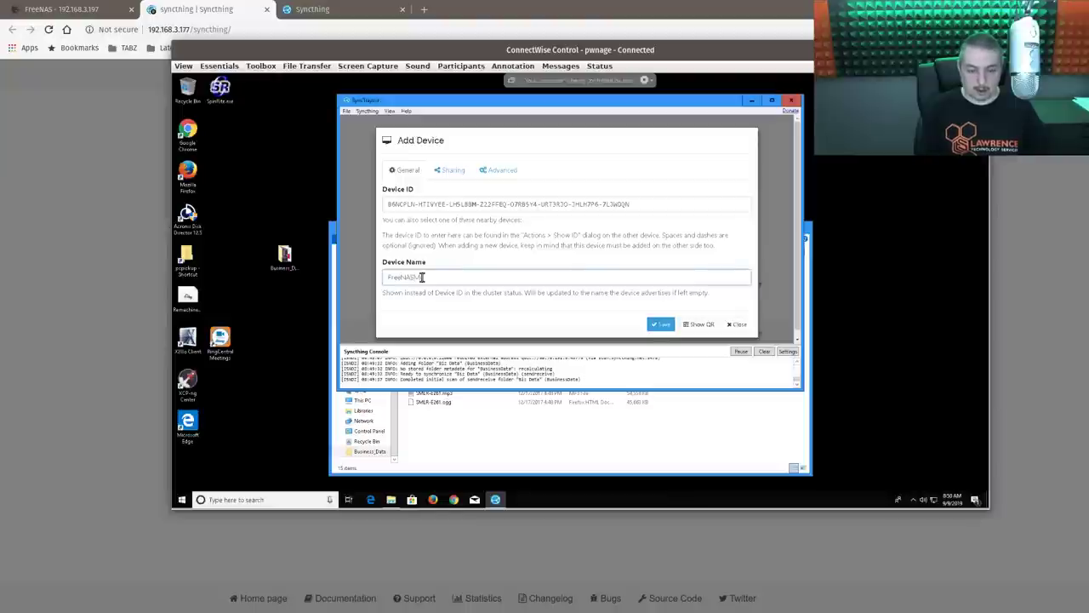
{"action": "key", "text": "ctrl+a"}
{"action": "key", "text": "BackSpace"}
{"action": "type", "text": "FreeNAS"}
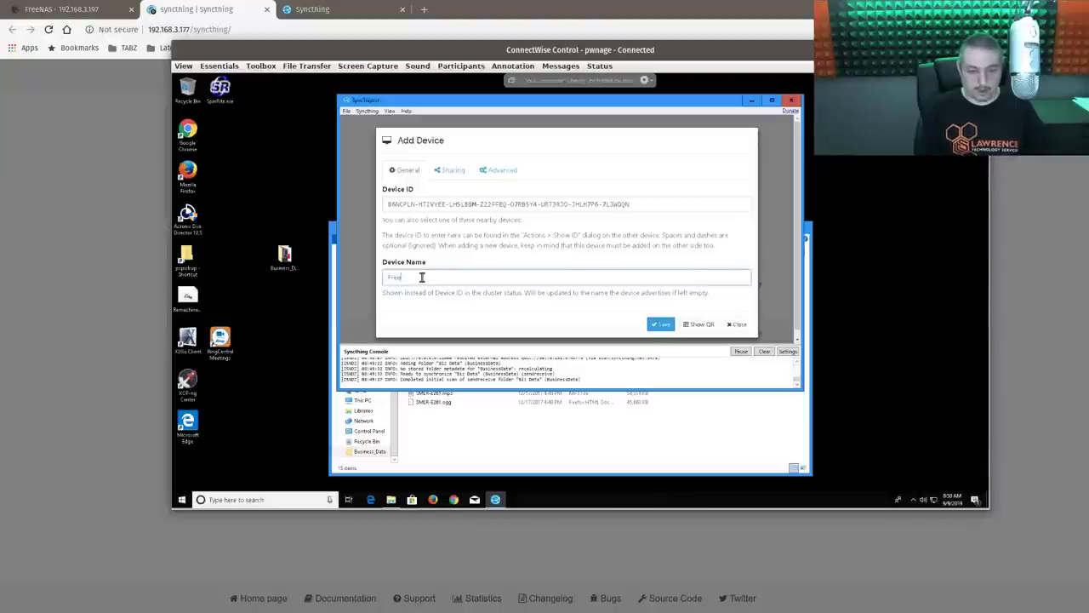
{"action": "type", "text": " Mini XL +"}
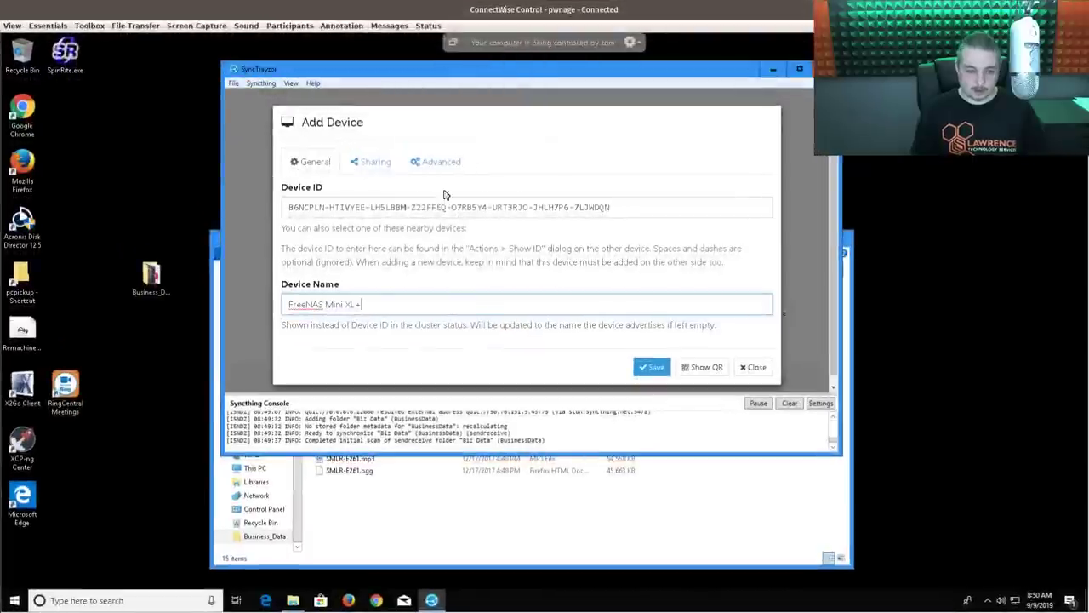
- Share the Biz Data folder with the FreeNAS device and grab the IP 192.168.3.177
{"action": "left_click", "coordinate": [375, 162]}
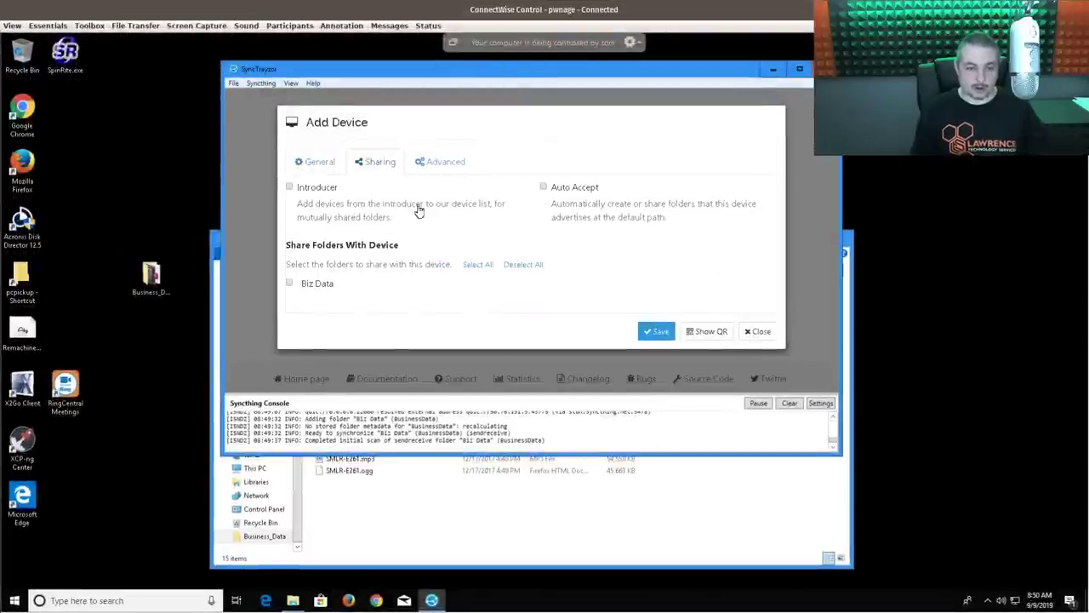
{"action": "left_click", "coordinate": [323, 285]}
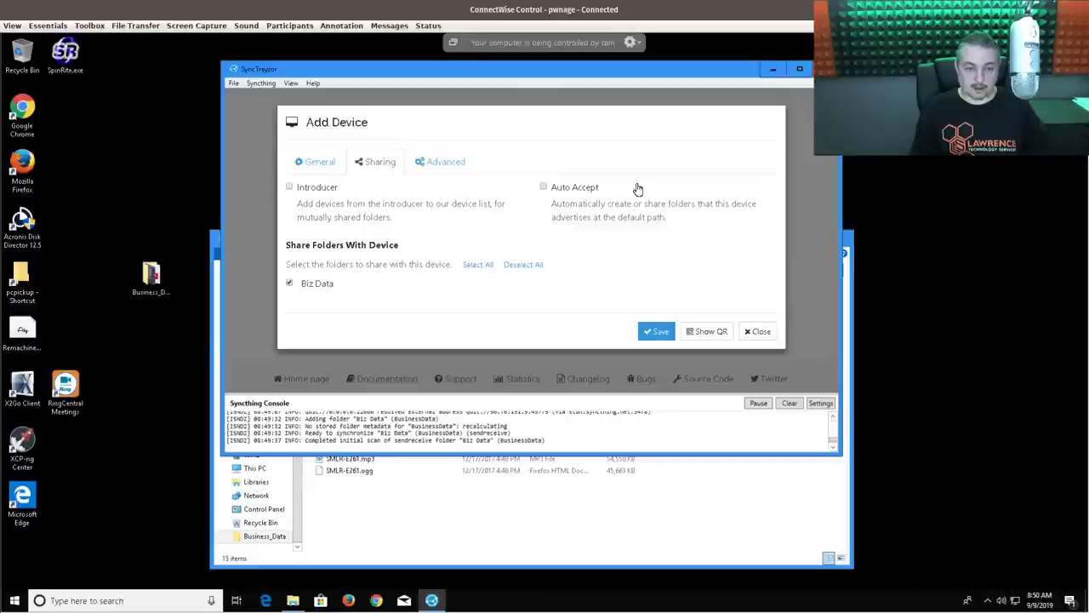
{"action": "left_click", "coordinate": [446, 170]}
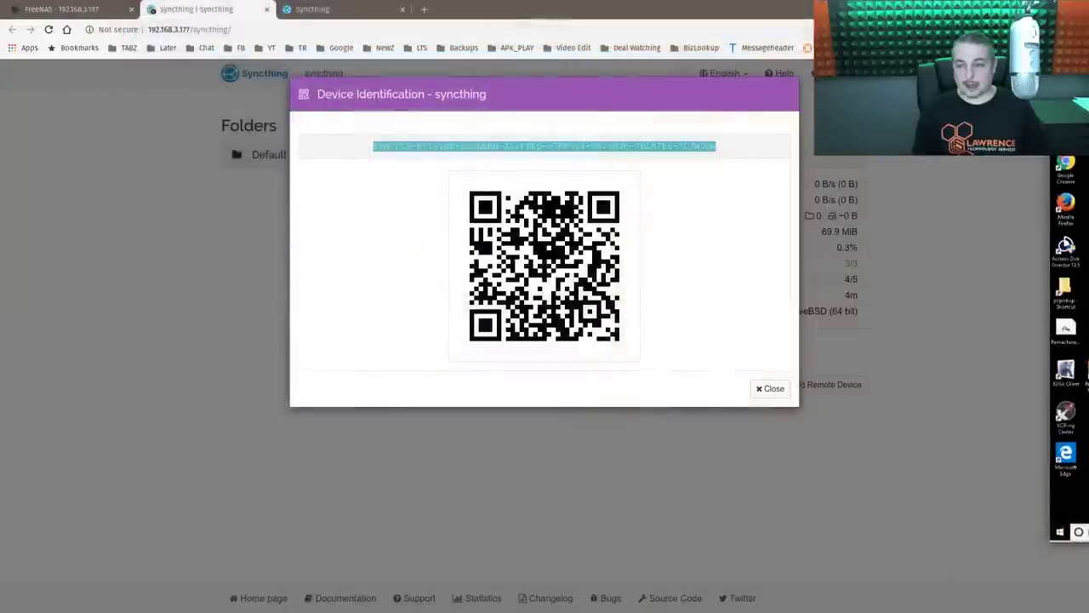
{"action": "left_click", "coordinate": [270, 26]}
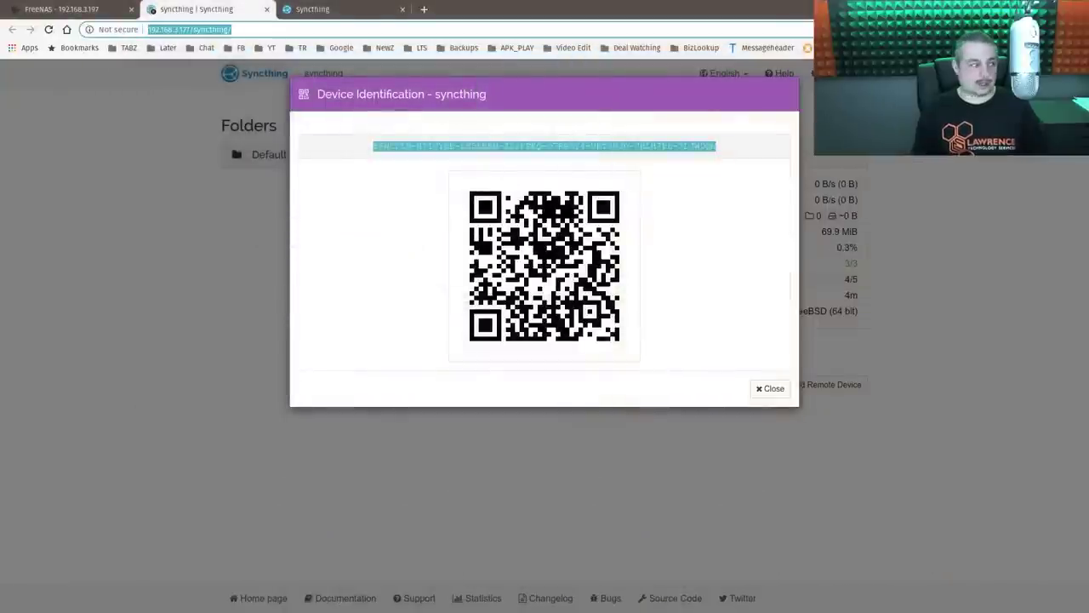
{"action": "key", "text": "ctrl+shift+Left"}
{"action": "key", "text": "ctrl+shift+Left"}
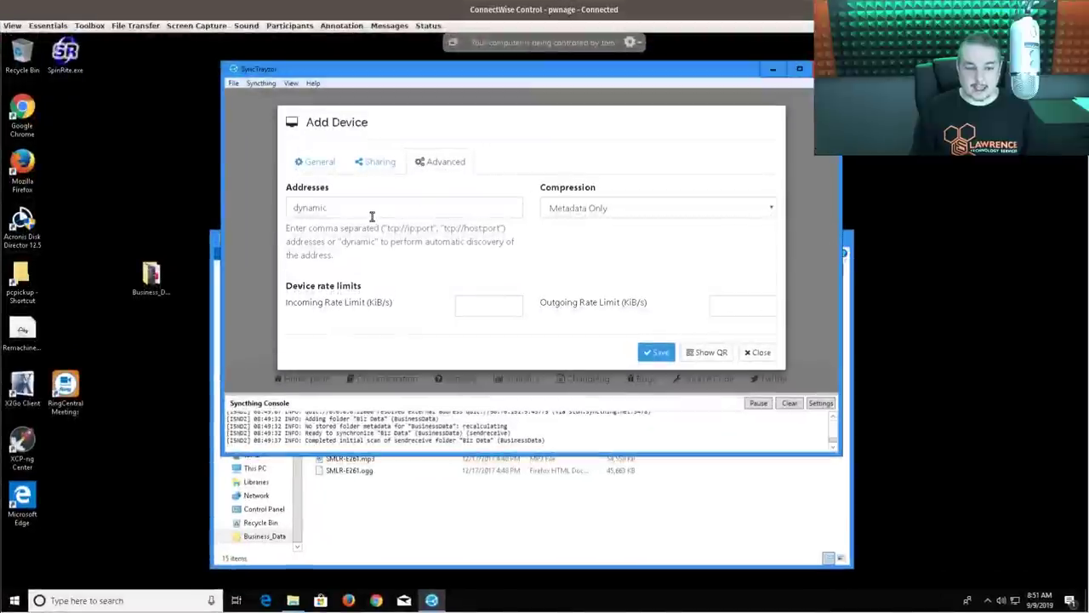
- Replace the dynamic device address with tcp://192.168.3.177:22000
{"action": "left_click", "coordinate": [372, 216]}
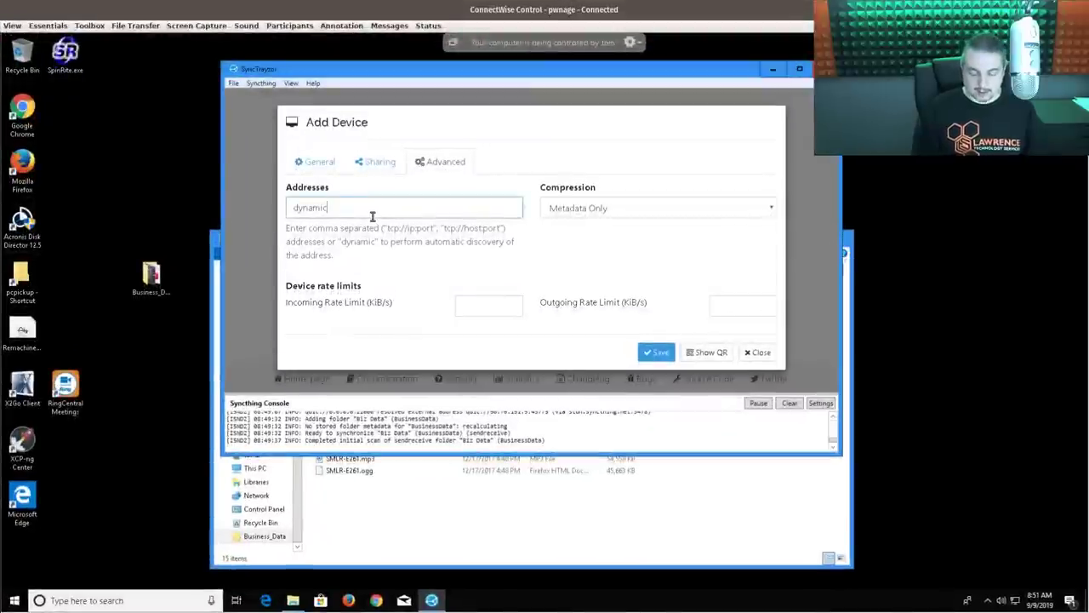
{"action": "key", "text": "ctrl+a"}
{"action": "type", "text": "tcp"}
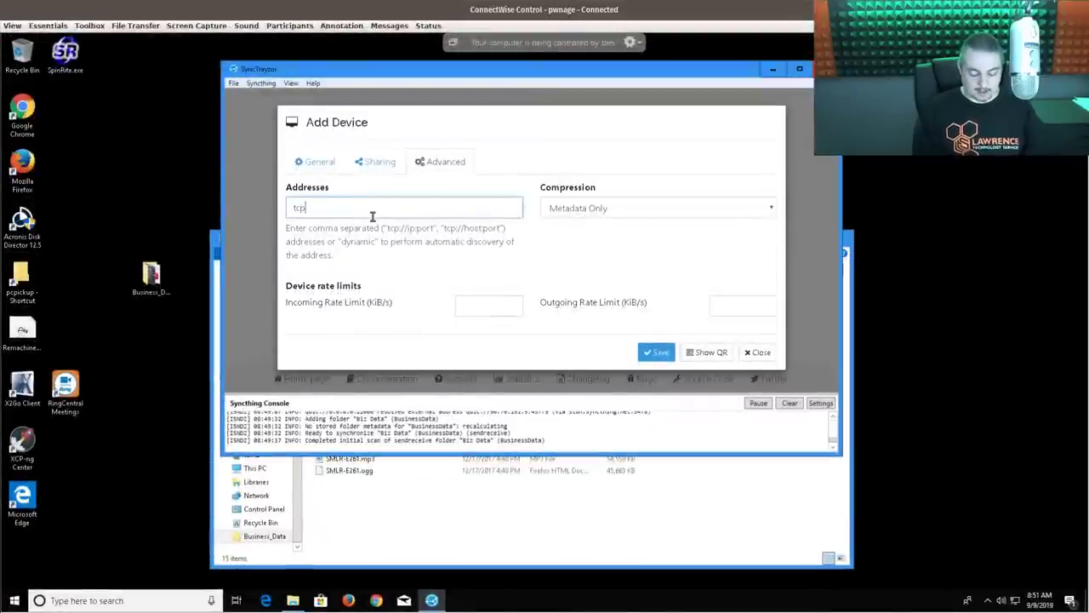
{"action": "type", "text": "://"}
{"action": "key", "text": "ctrl+v"}
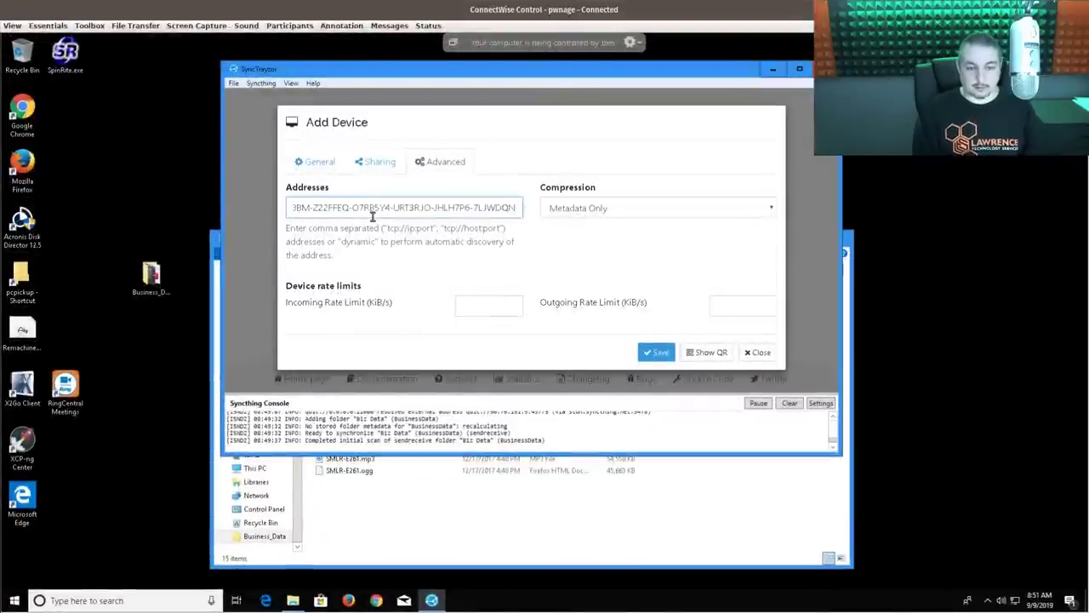
{"action": "key", "text": "ctrl+a"}
{"action": "key", "text": "BackSpace"}
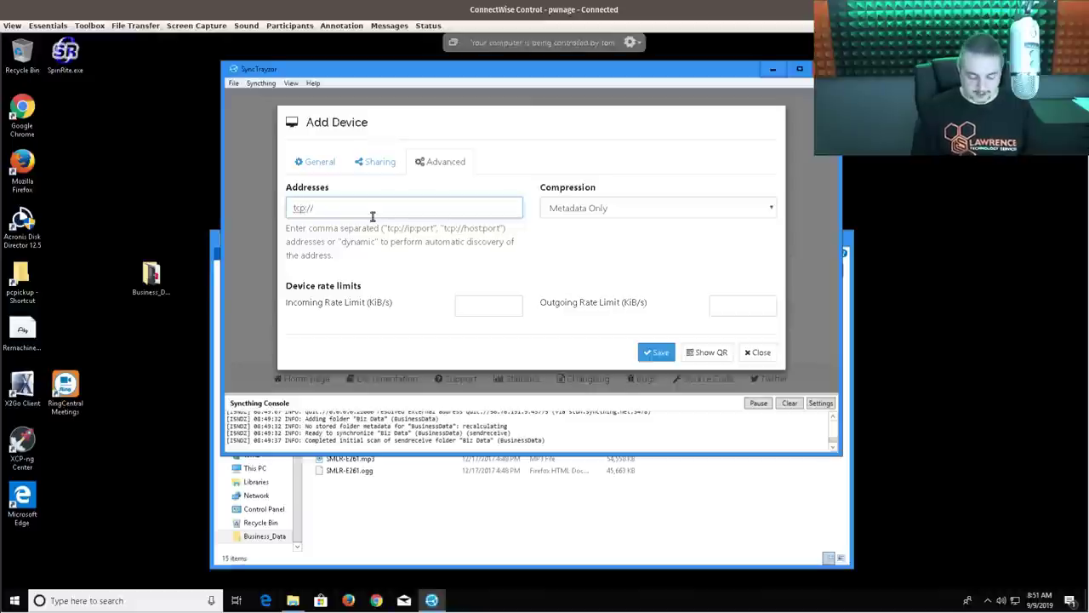
{"action": "type", "text": "tcp://192.168.3.177:22000"}
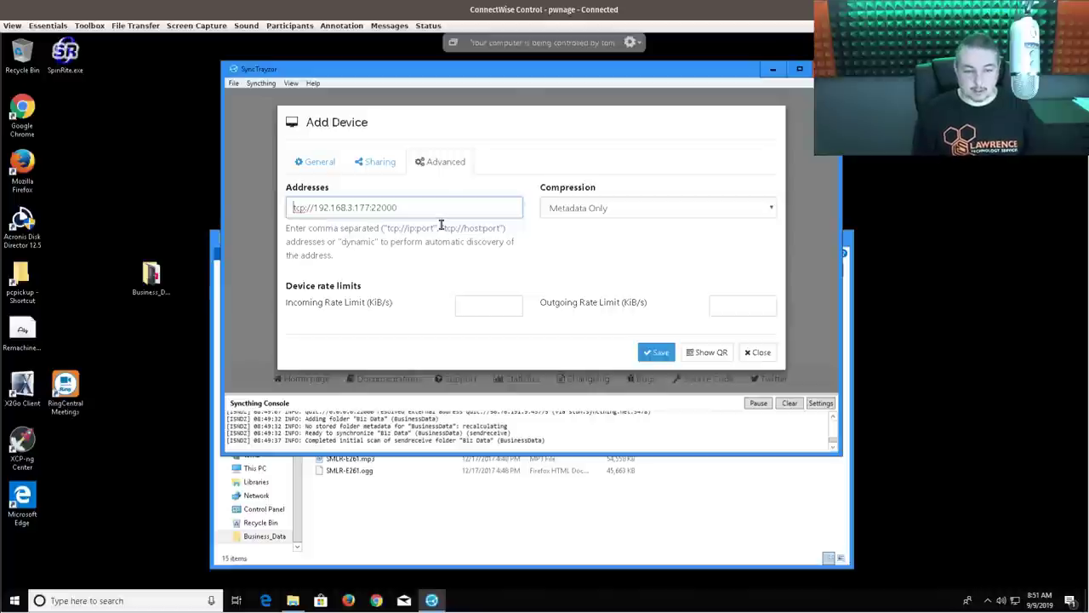
{"action": "key", "text": "ctrl+shift+Right"}
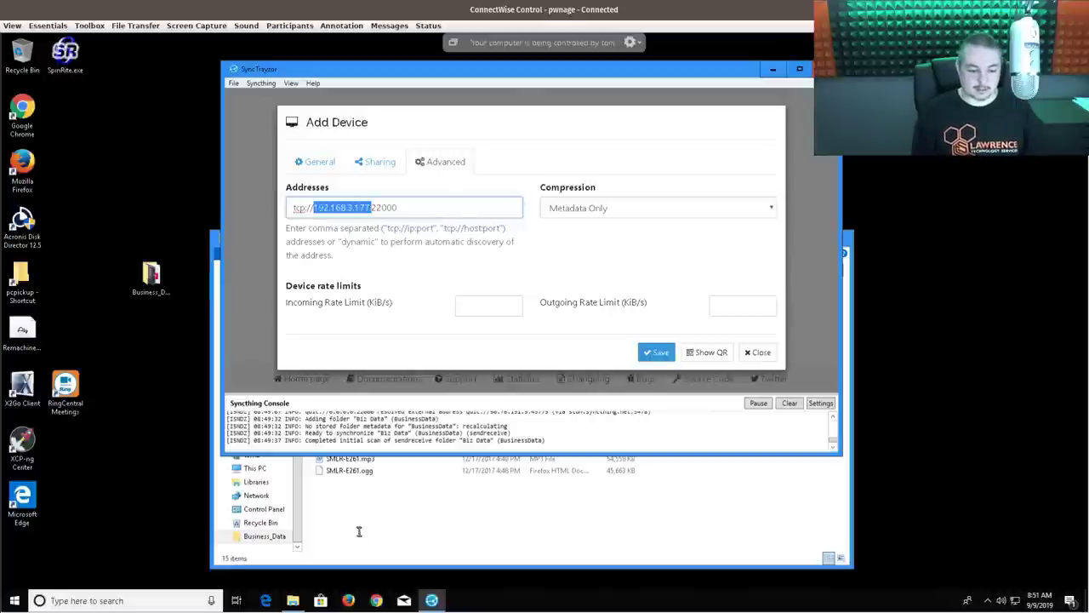
- Ping 192.168.3.177 from Command Prompt to confirm the jail replies, then return to Add Device
{"action": "left_click", "coordinate": [10, 598]}
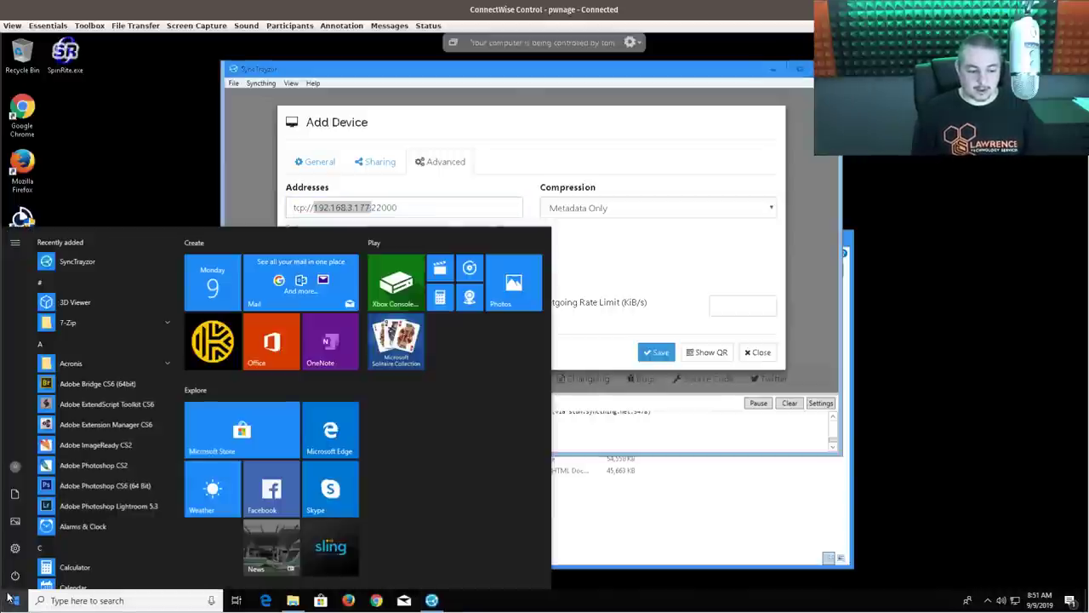
{"action": "type", "text": "cmd"}
{"action": "key", "text": "Return"}
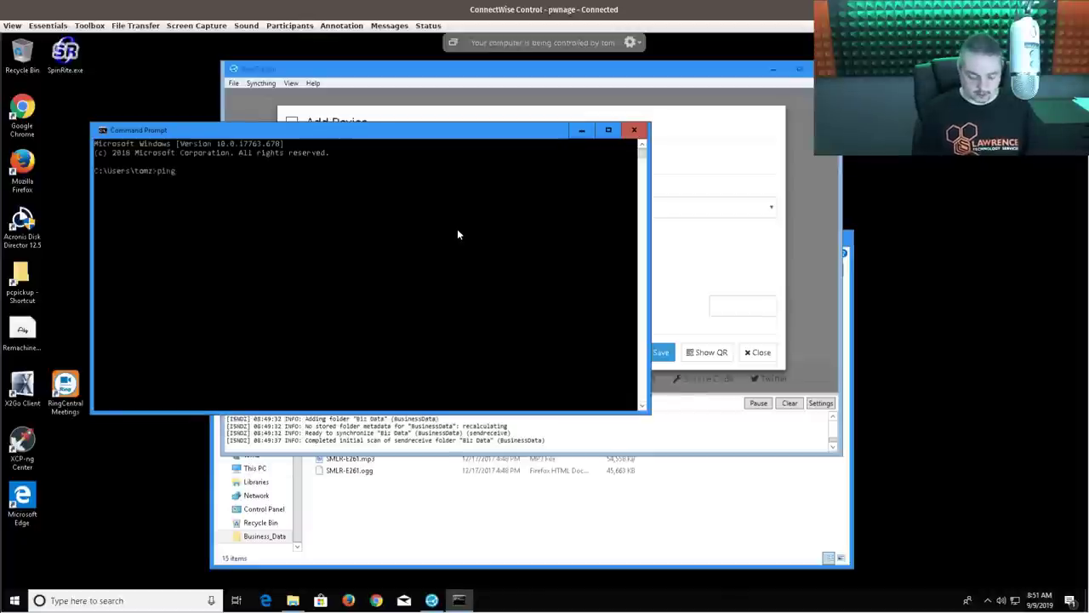
{"action": "type", "text": "192.168.3."}
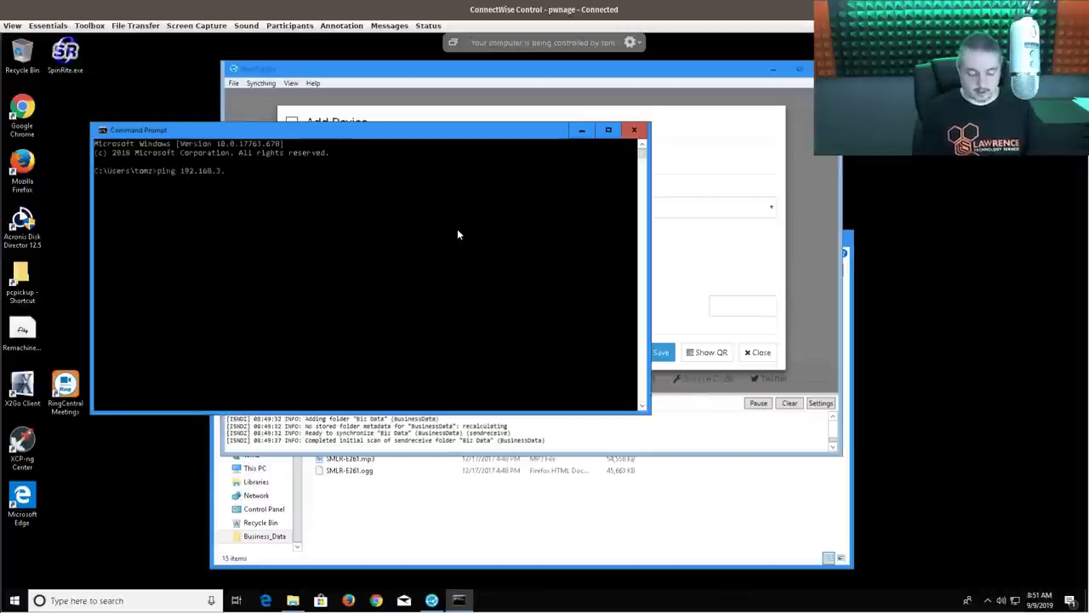
{"action": "type", "text": "177"}
{"action": "key", "text": "Return"}
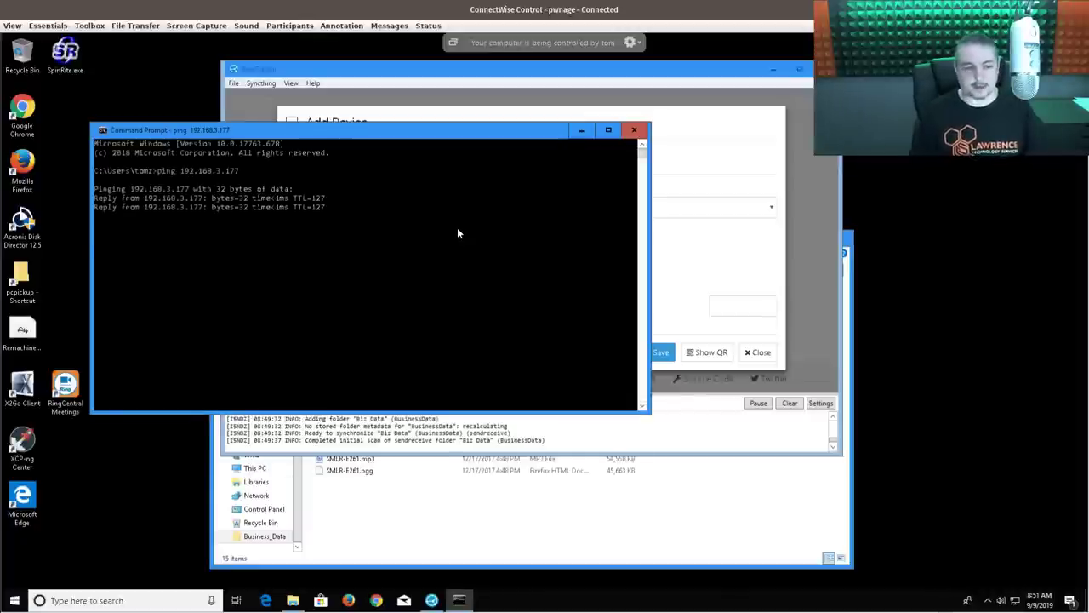
{"action": "key", "text": "ctrl+c"}
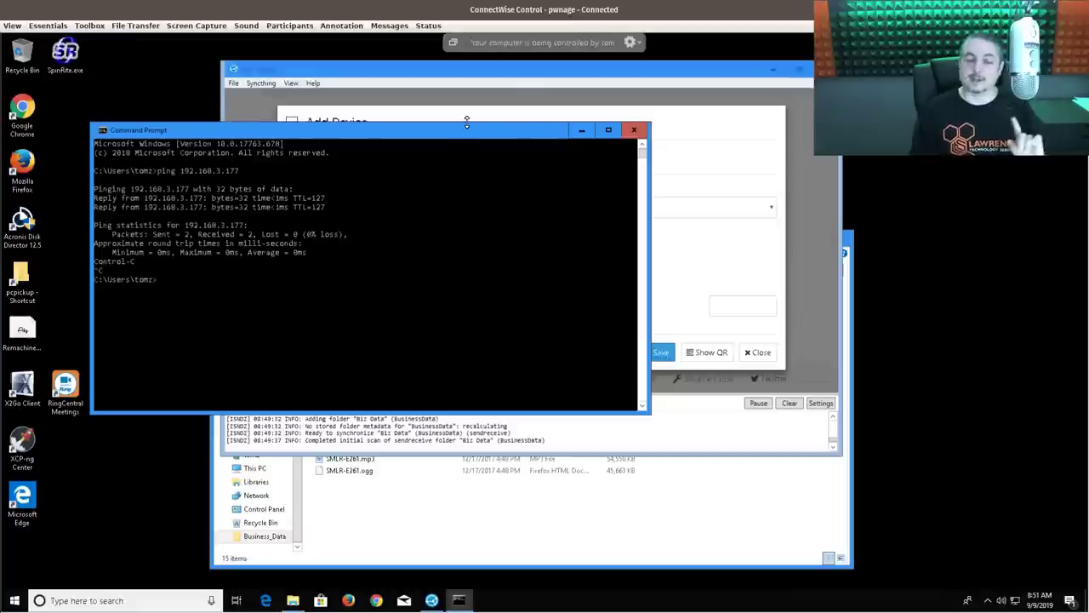
{"action": "left_click_drag", "start_coordinate": [467, 130], "coordinate": [491, 247]}
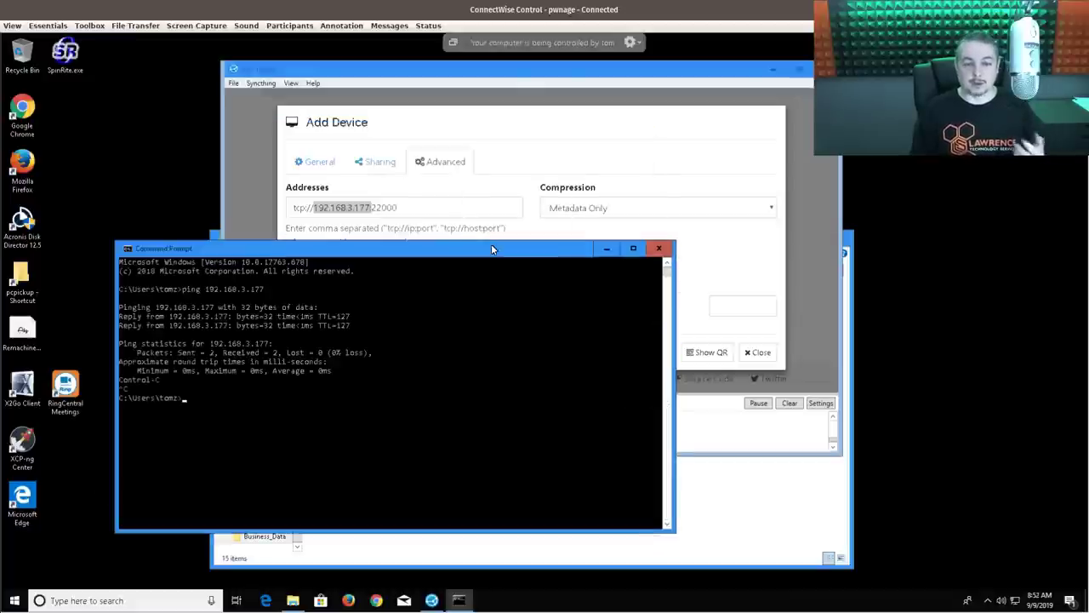
{"action": "left_click", "coordinate": [467, 209]}
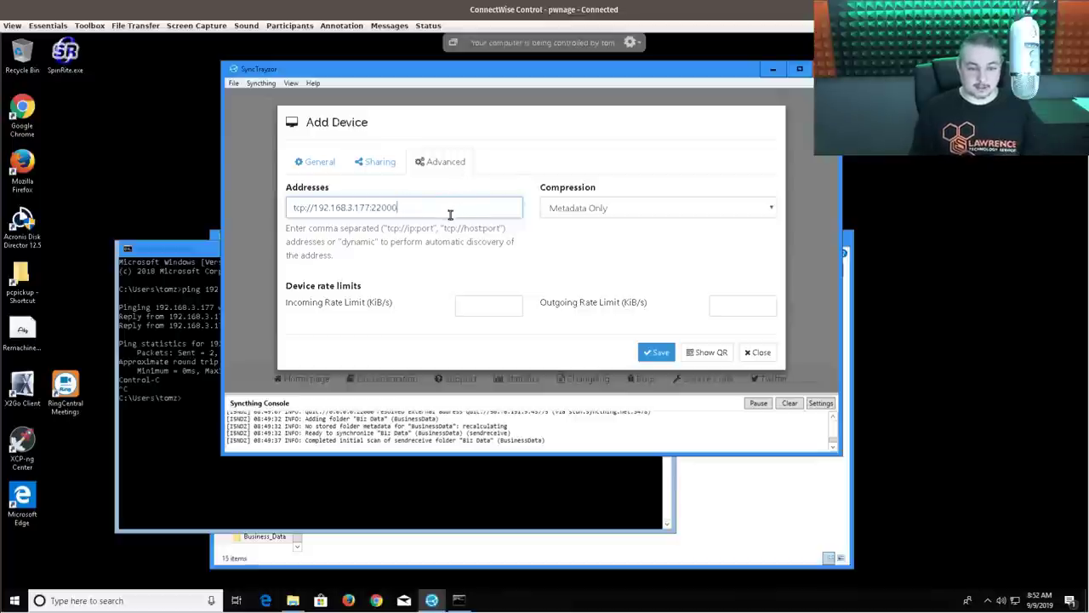
- Save FreeNAS Mini XL+ as a remote device and minimize the remote session to reach Chrome
{"action": "left_click", "coordinate": [312, 162]}
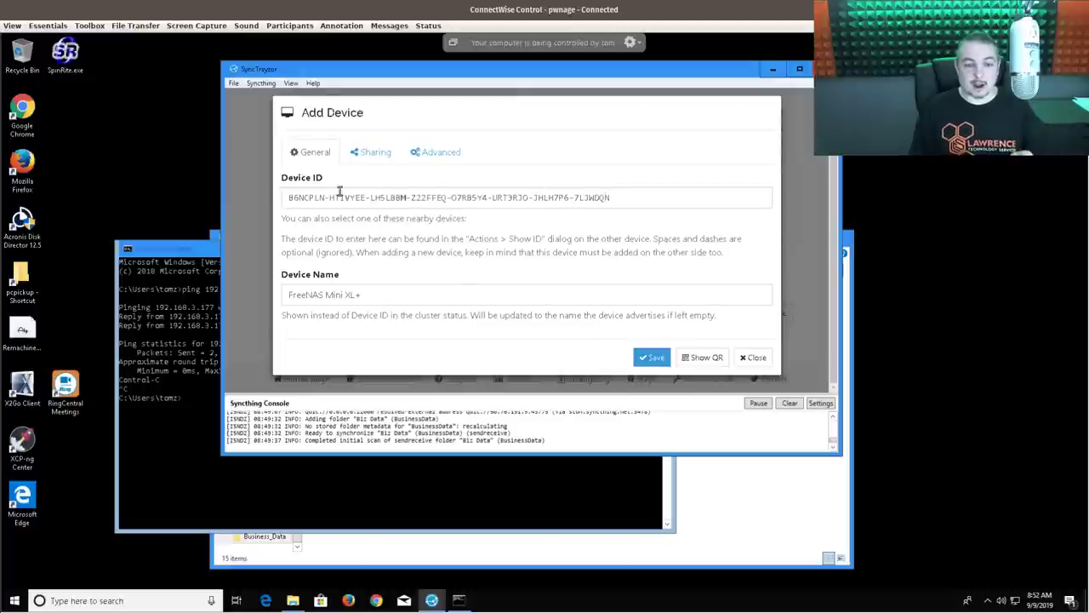
{"action": "left_click", "coordinate": [371, 154]}
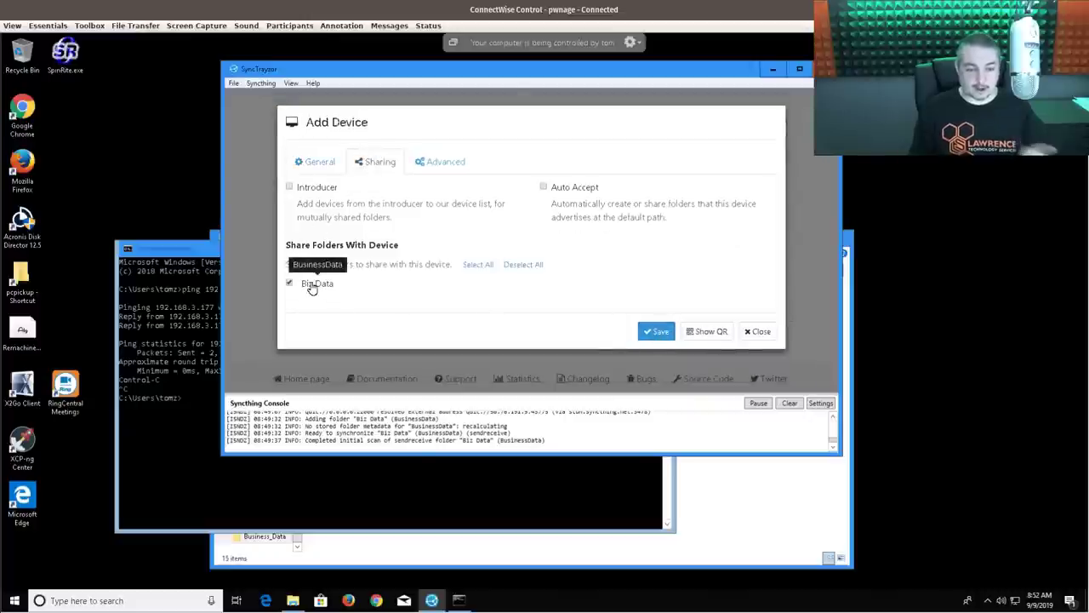
{"action": "left_click", "coordinate": [656, 330]}
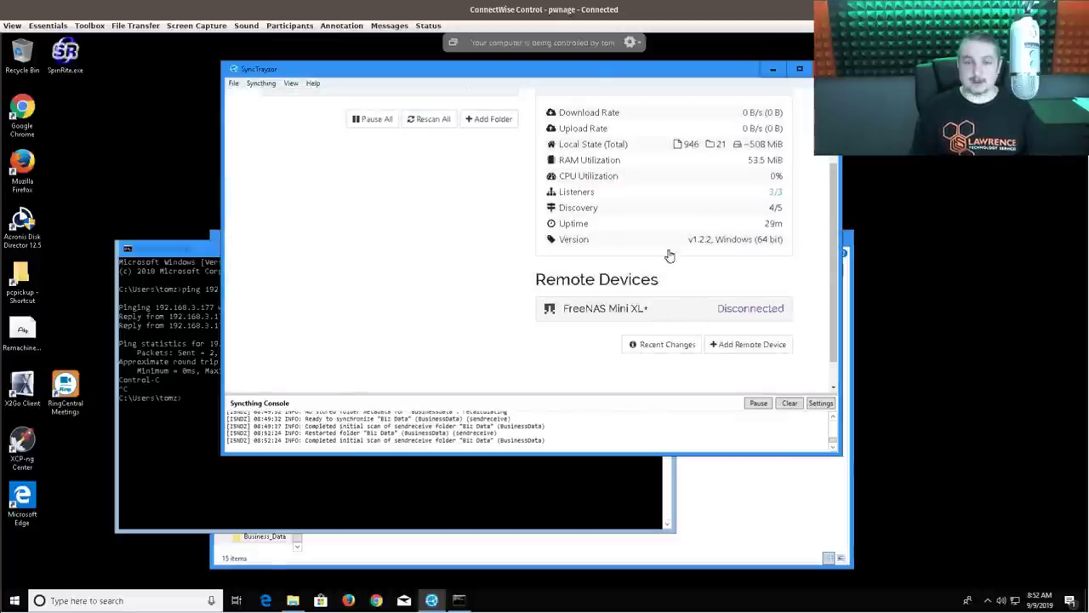
{"action": "key", "text": "super+Down"}
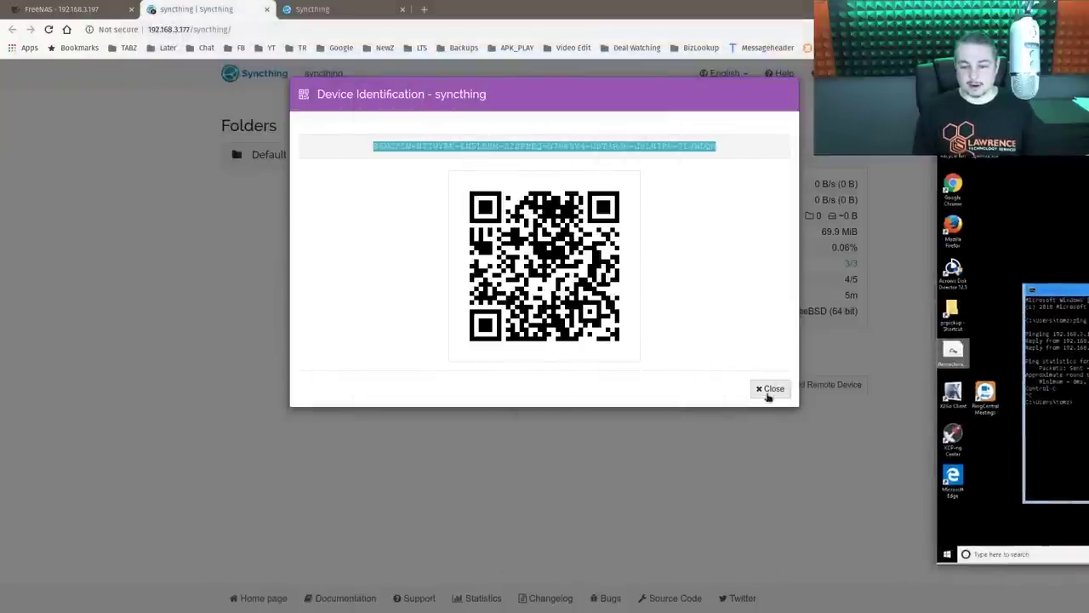
- Add the Windows PC requesting connection as a remote device and expand its details
{"action": "left_click", "coordinate": [768, 390]}
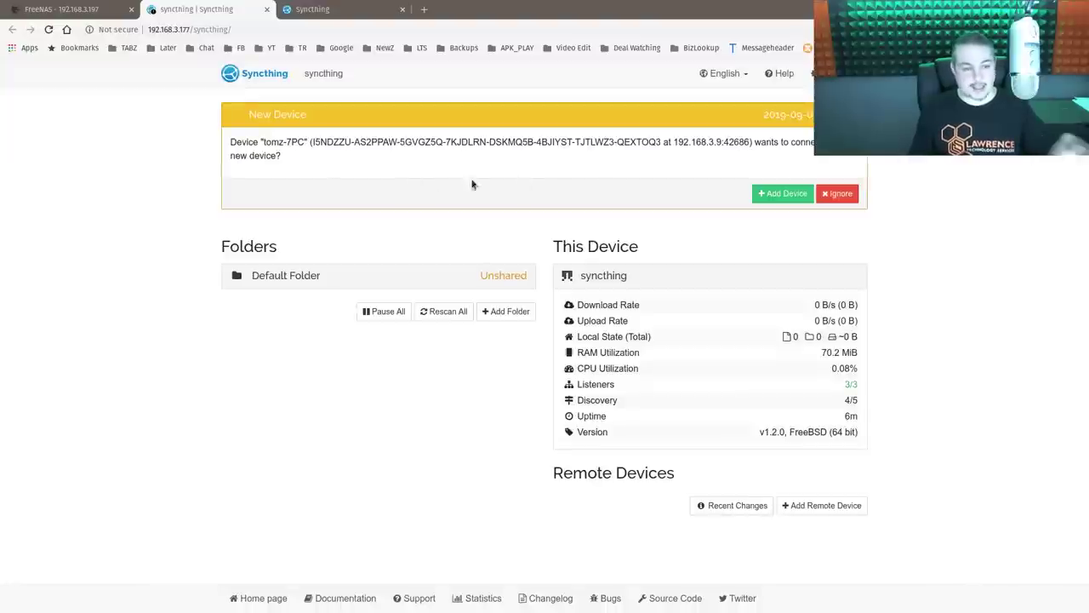
{"action": "left_click", "coordinate": [779, 198]}
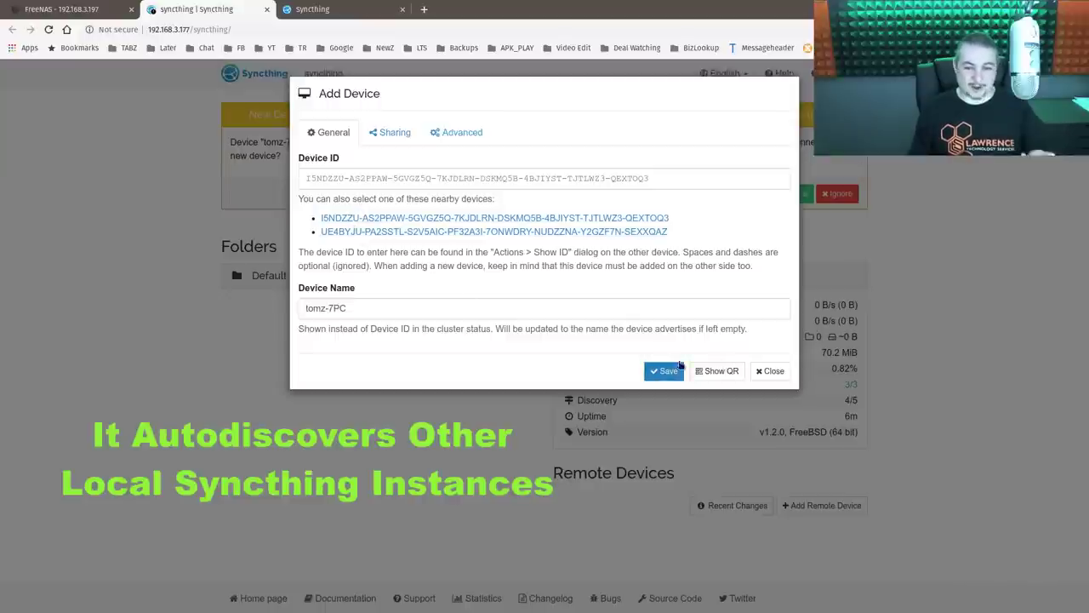
{"action": "left_click", "coordinate": [667, 371]}
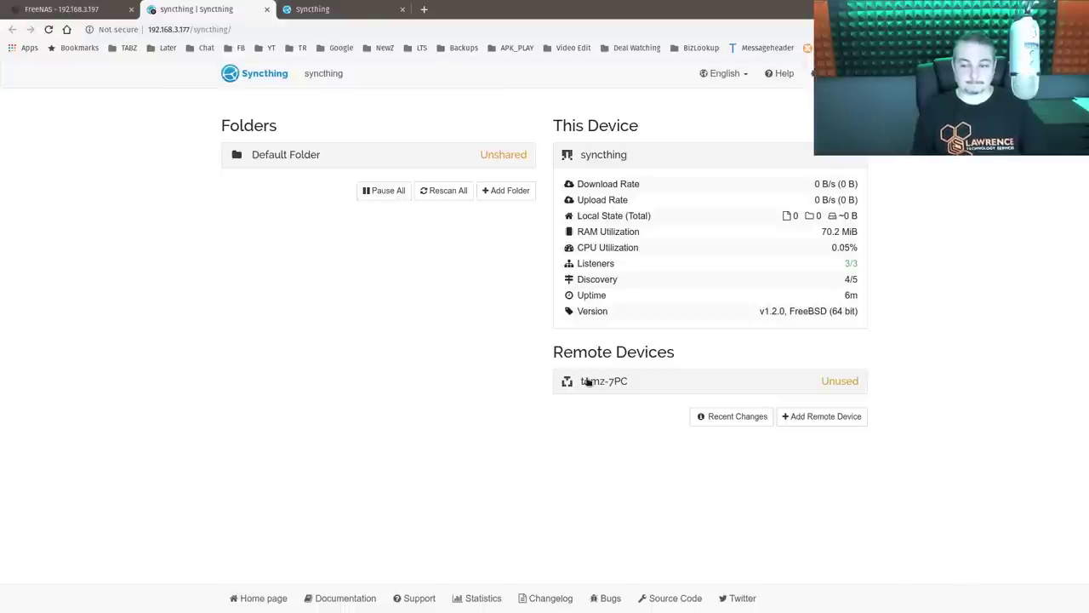
{"action": "left_click", "coordinate": [587, 382]}
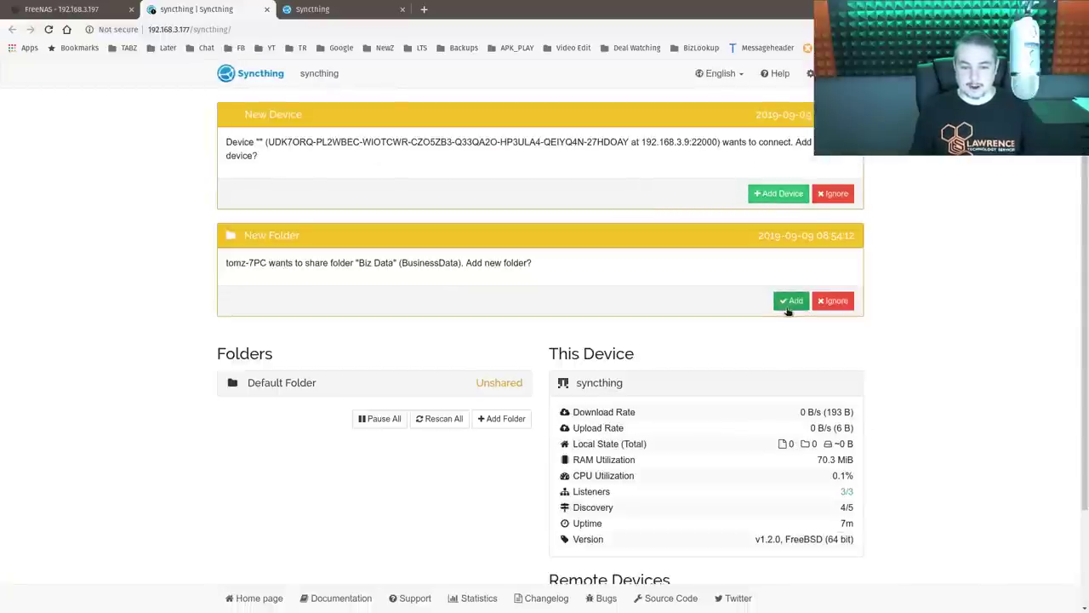
- Accept the shared Biz Data folder and change its folder path to /mnt/SyncThingData/
{"action": "left_click", "coordinate": [789, 304]}
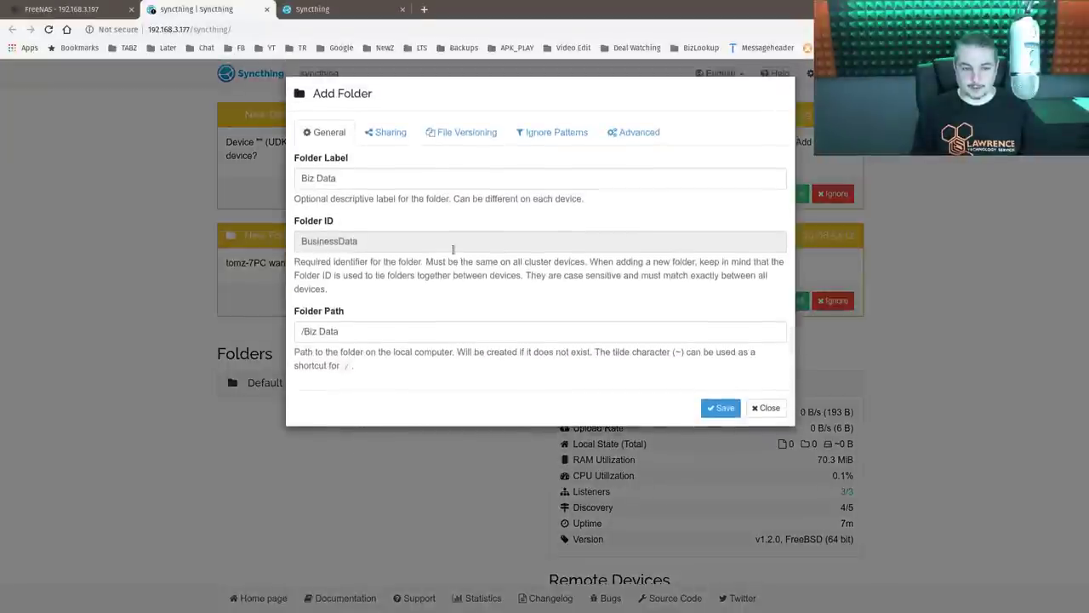
{"action": "left_click", "coordinate": [388, 336]}
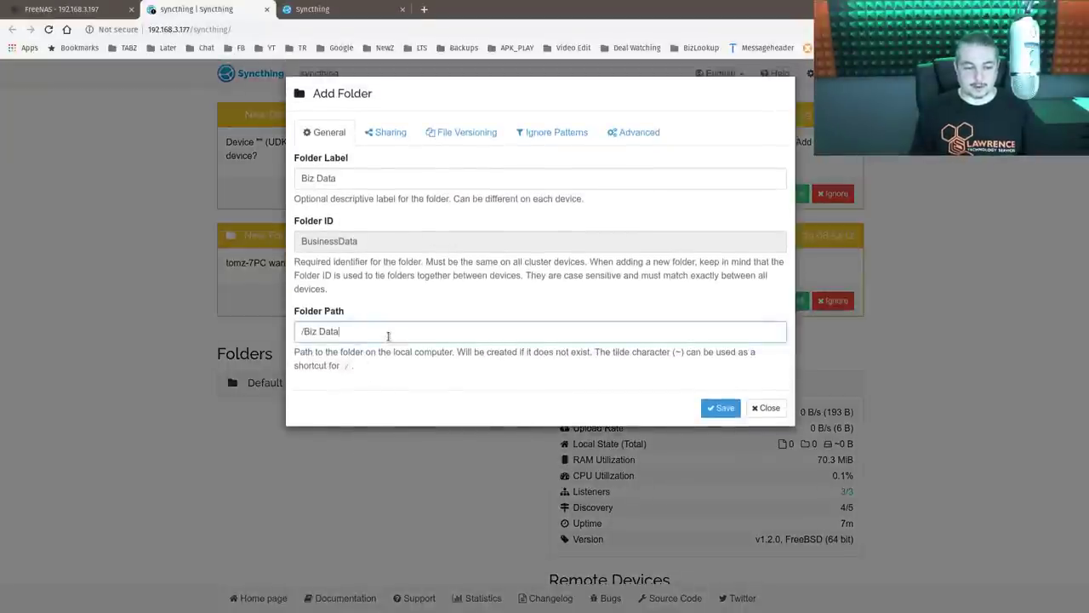
{"action": "key", "text": "ctrl+a"}
{"action": "key", "text": "BackSpace"}
{"action": "type", "text": "/"}
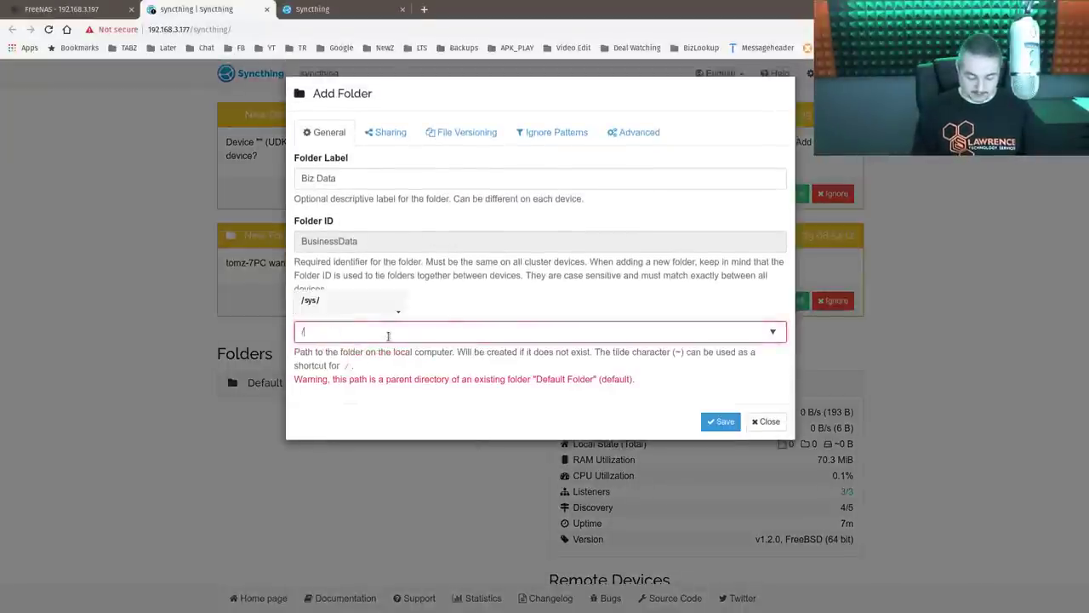
{"action": "type", "text": "mn"}
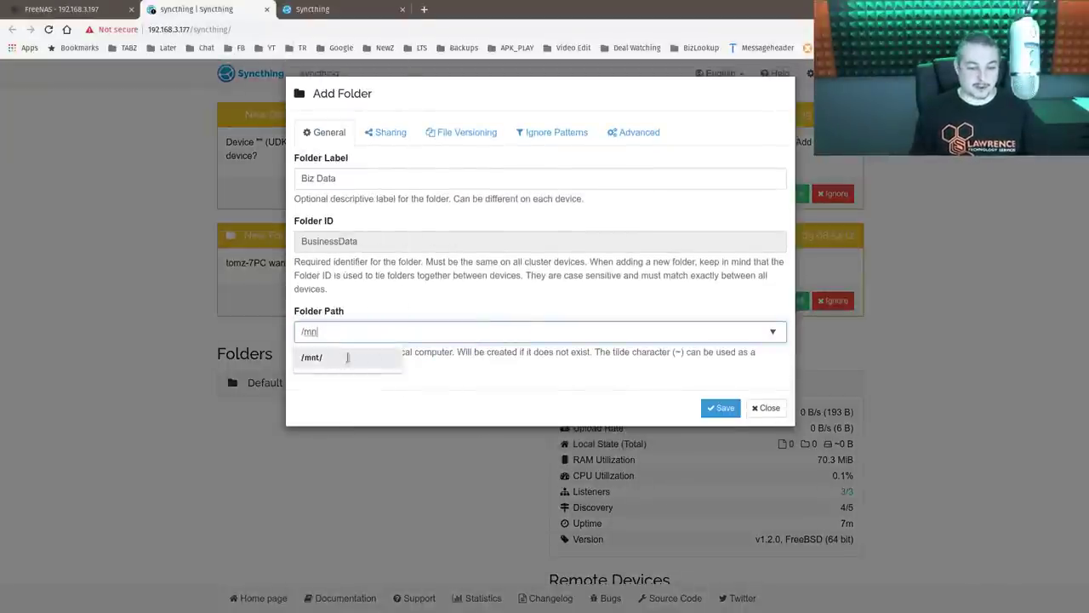
{"action": "left_click", "coordinate": [353, 358]}
{"action": "left_click", "coordinate": [361, 358]}
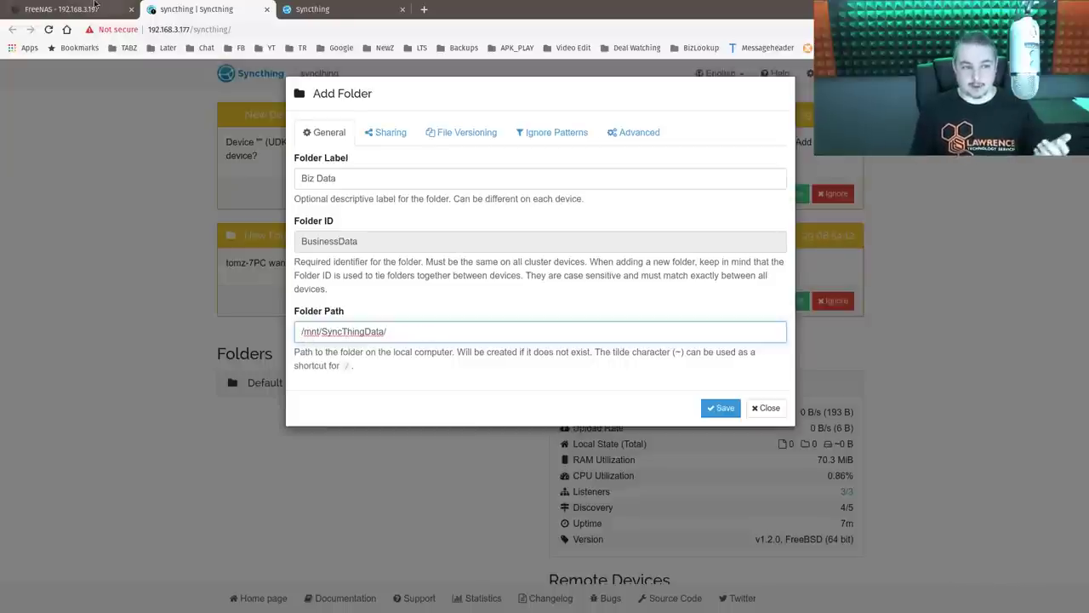
{"action": "key", "text": "ctrl+shift+Tab"}
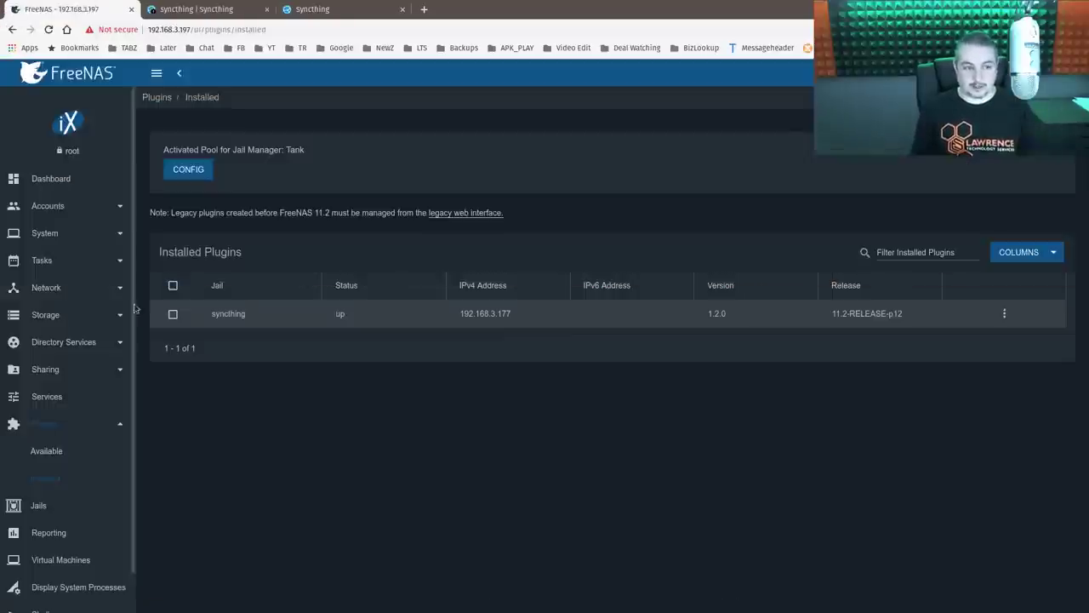
- Check the syncthing jail's mount points to confirm /mnt/Tank/SyncThingData maps to /root/mnt/SyncThingData
{"action": "left_click", "coordinate": [1004, 313]}
{"action": "left_click", "coordinate": [204, 464]}
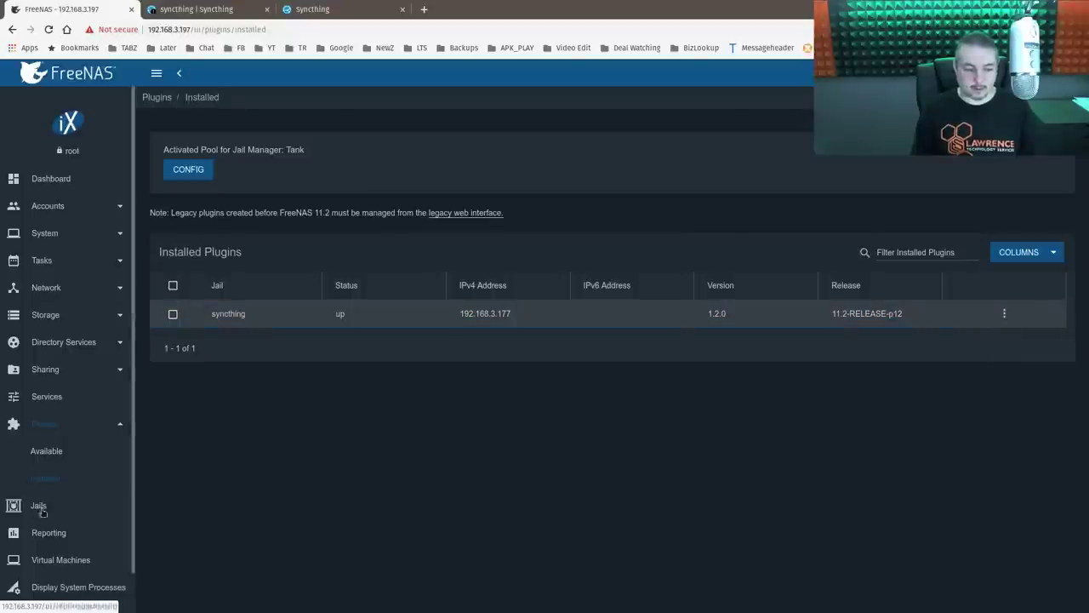
{"action": "left_click", "coordinate": [39, 507]}
{"action": "left_click", "coordinate": [999, 313]}
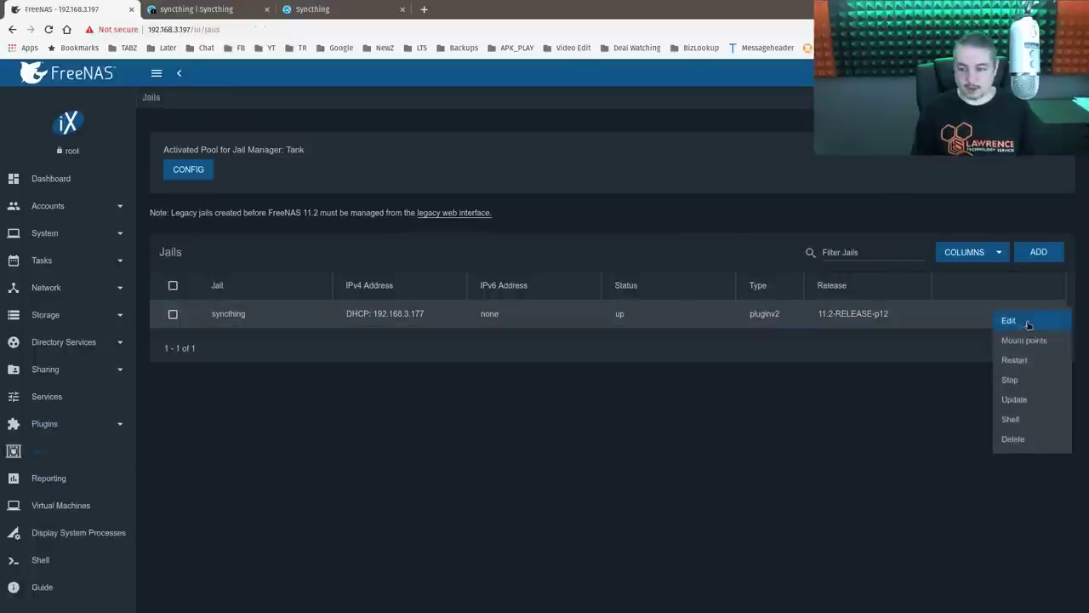
{"action": "left_click", "coordinate": [1046, 343]}
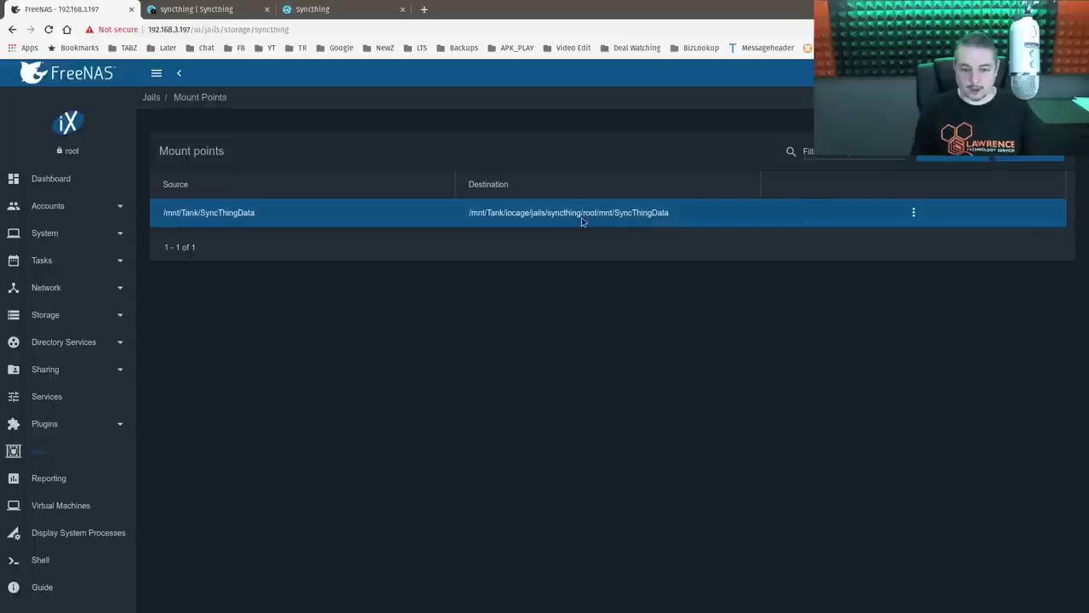
{"action": "left_click_drag", "start_coordinate": [582, 212], "coordinate": [652, 221]}
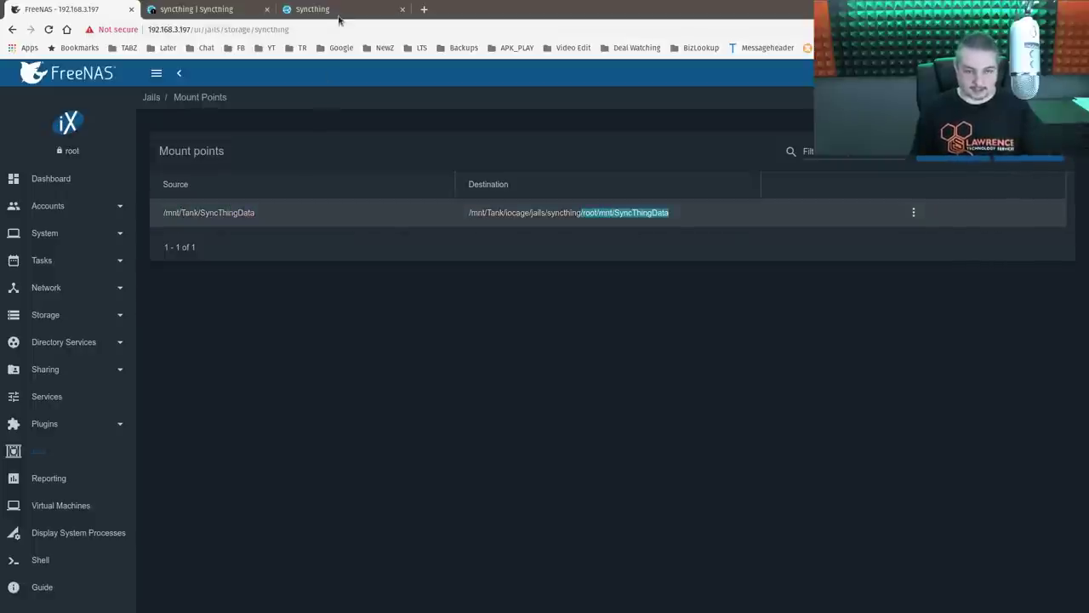
- Save the new Biz Data folder at /mnt/SyncThingData/ after glancing at its versioning options
{"action": "left_click", "coordinate": [196, 8]}
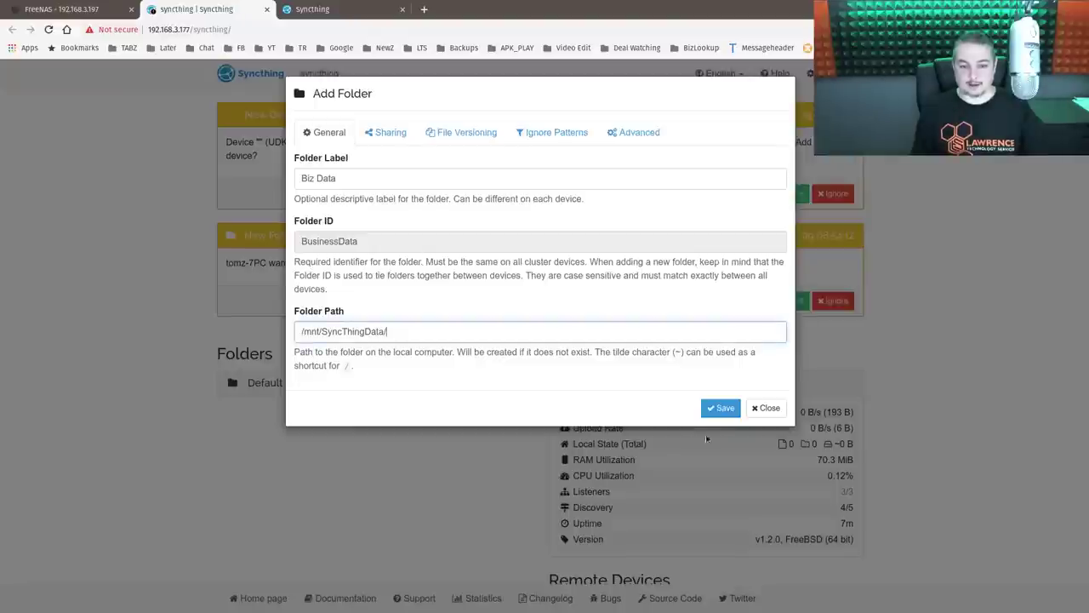
{"action": "left_click", "coordinate": [459, 139]}
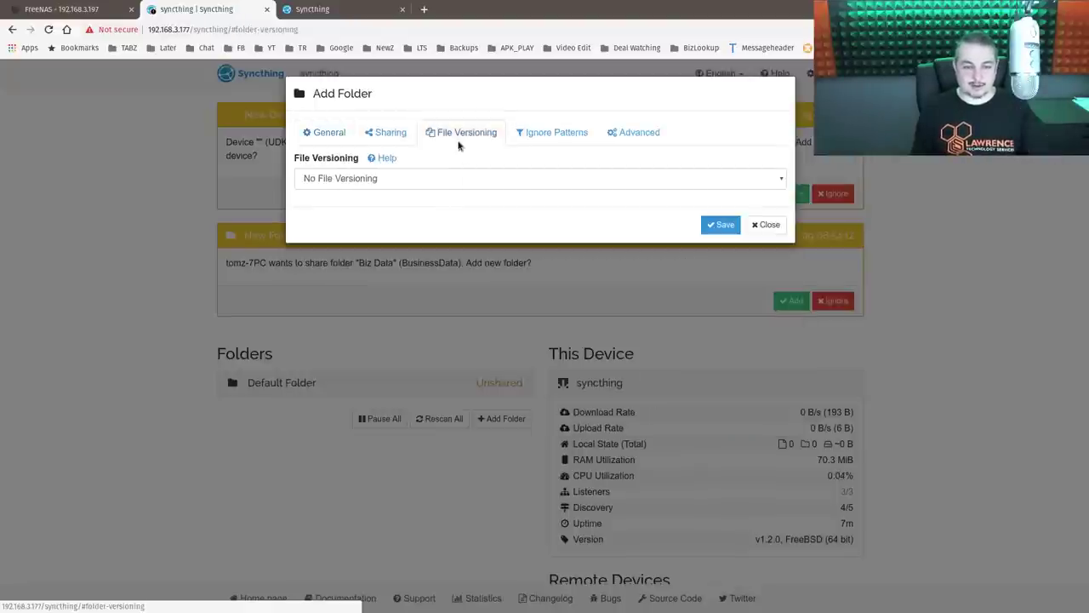
{"action": "left_click", "coordinate": [339, 134]}
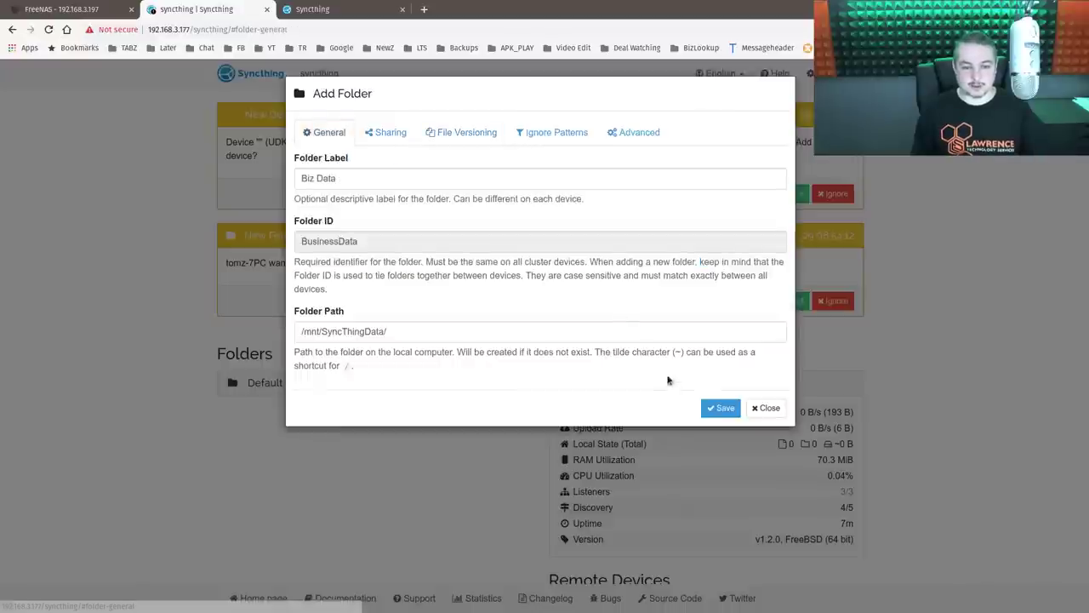
{"action": "left_click", "coordinate": [724, 408]}
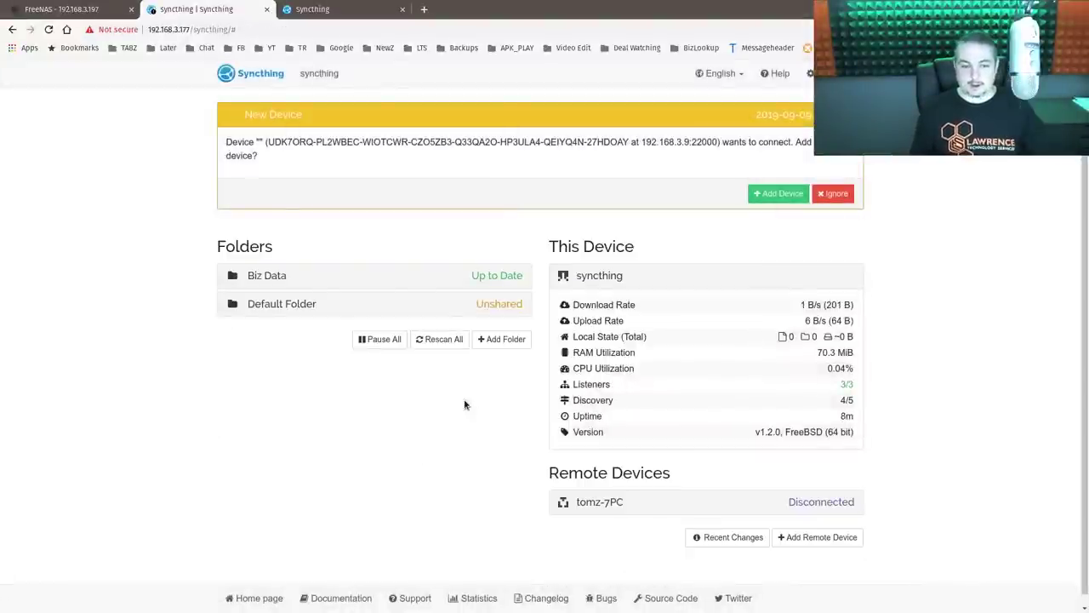
- Open Biz Data's Out of Sync Items list and page through the files still transferring
{"action": "left_click", "coordinate": [299, 275]}
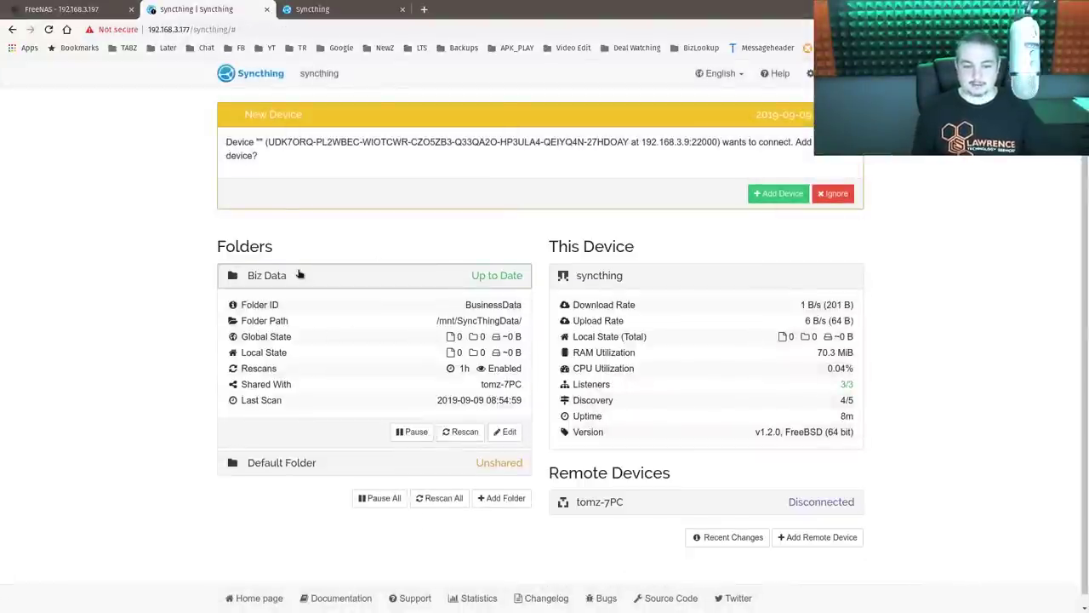
{"action": "left_click", "coordinate": [300, 274]}
{"action": "left_click", "coordinate": [317, 281]}
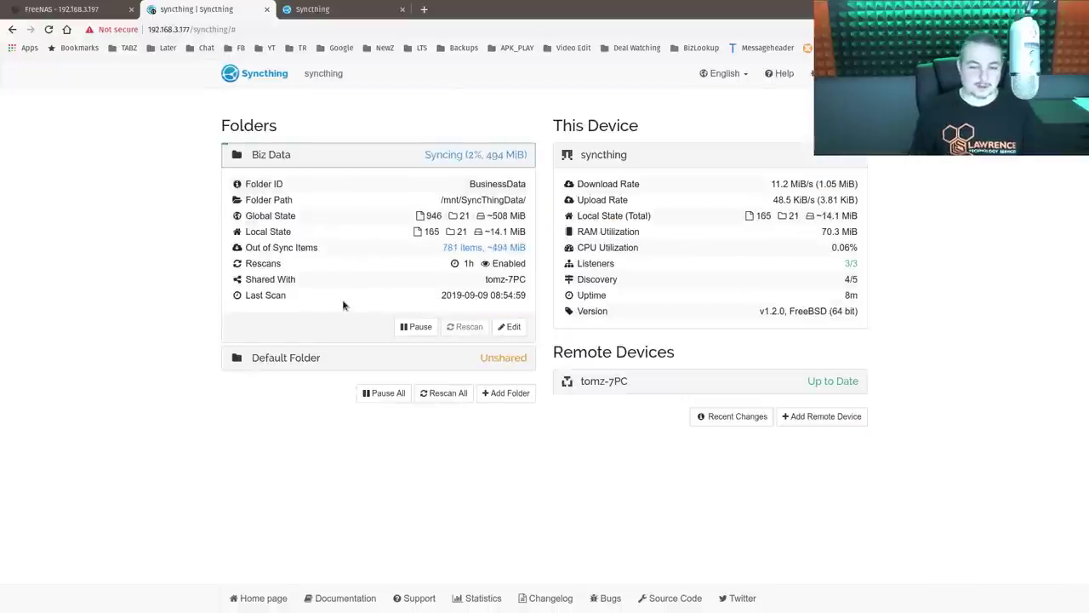
{"action": "left_click", "coordinate": [464, 248]}
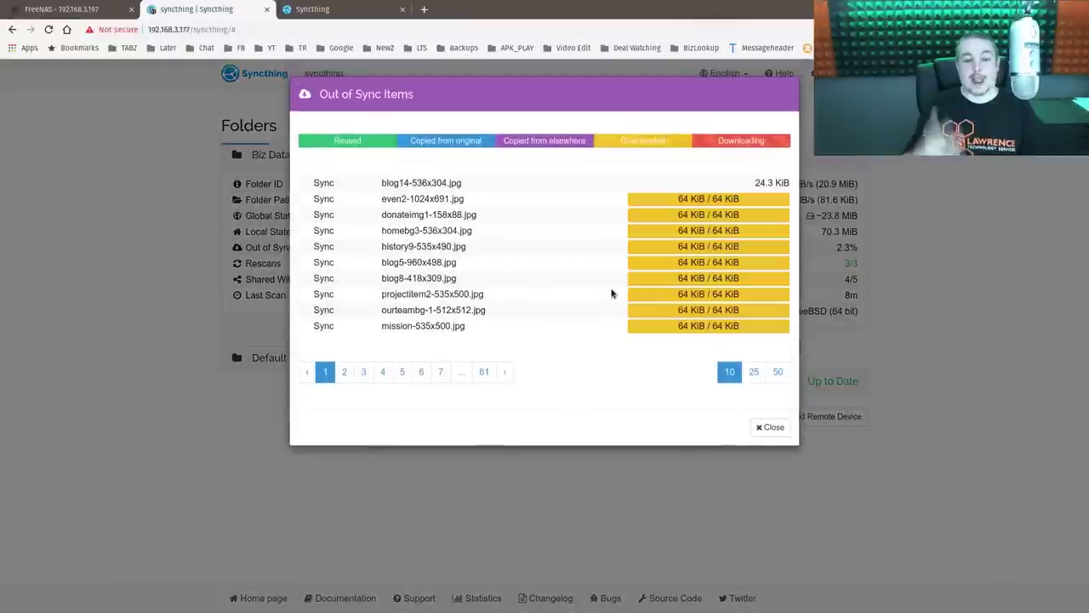
{"action": "left_click", "coordinate": [420, 371]}
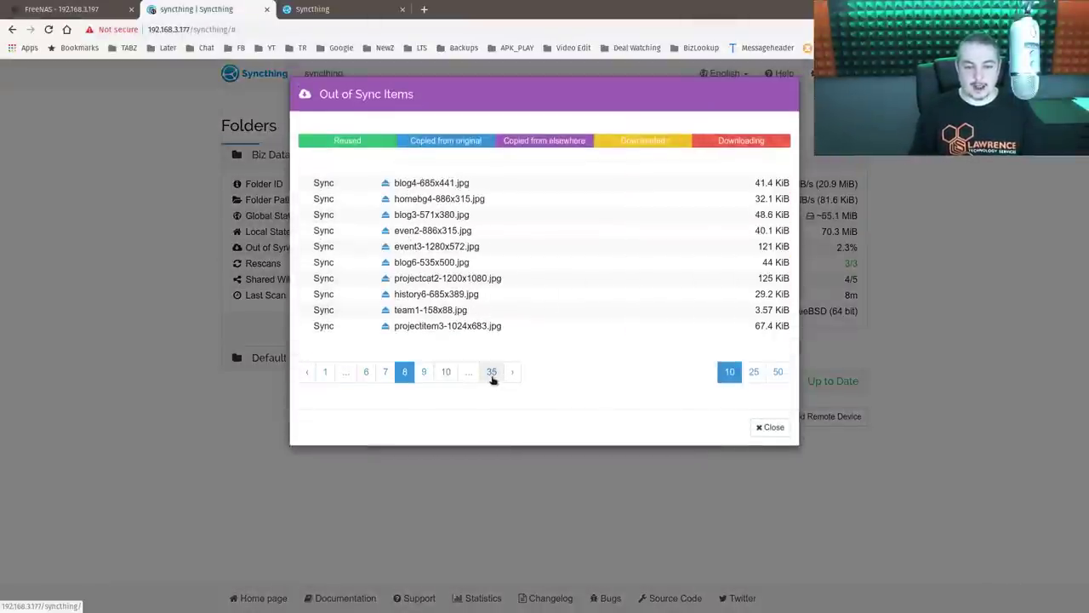
{"action": "left_click", "coordinate": [490, 372]}
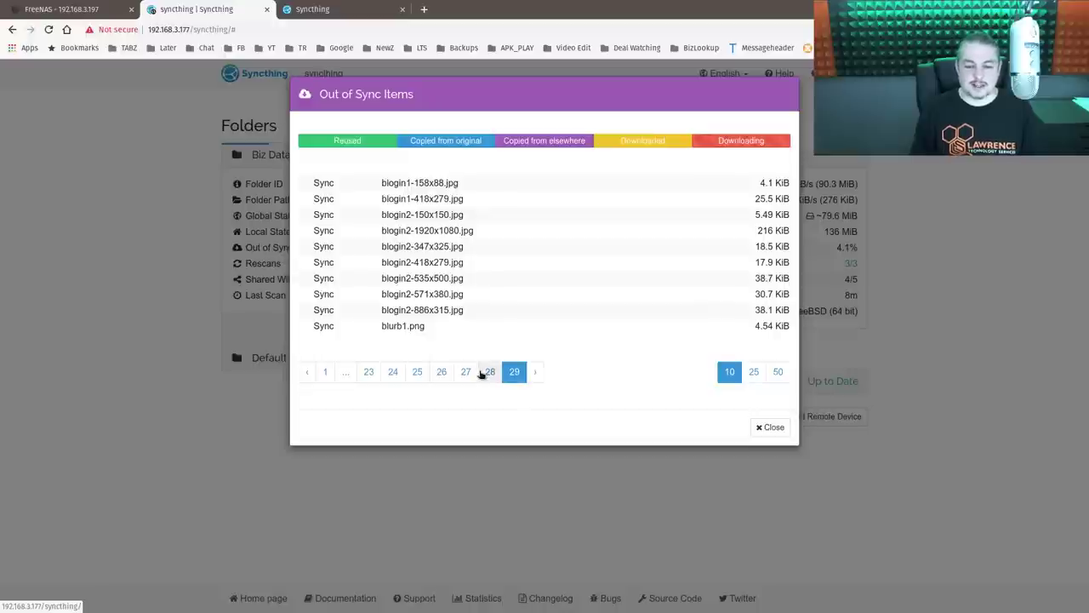
{"action": "left_click", "coordinate": [464, 372]}
{"action": "left_click", "coordinate": [440, 372]}
{"action": "left_click", "coordinate": [417, 372]}
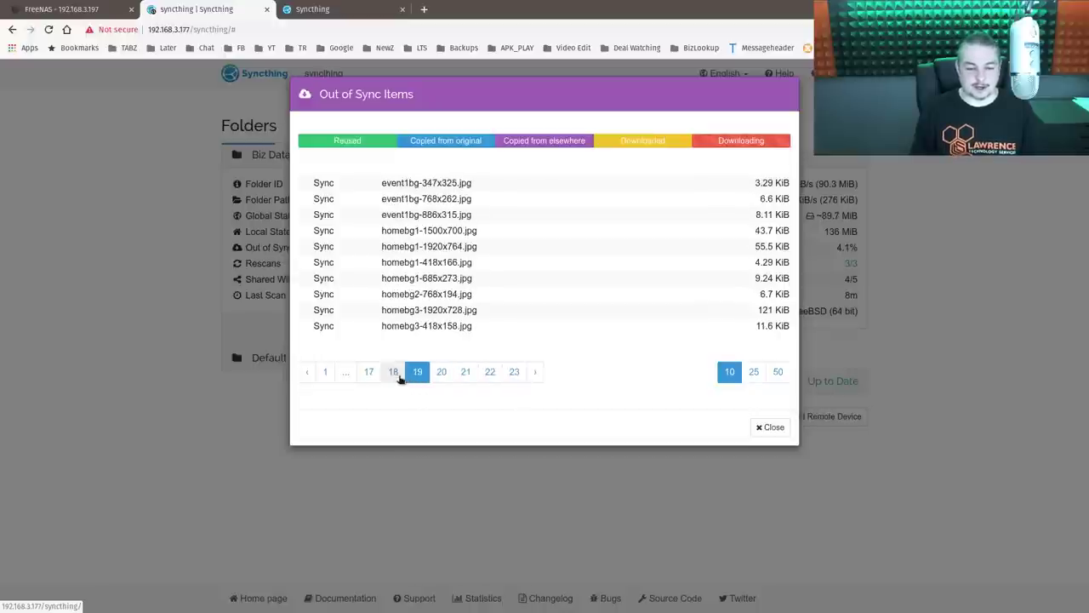
{"action": "left_click", "coordinate": [393, 371]}
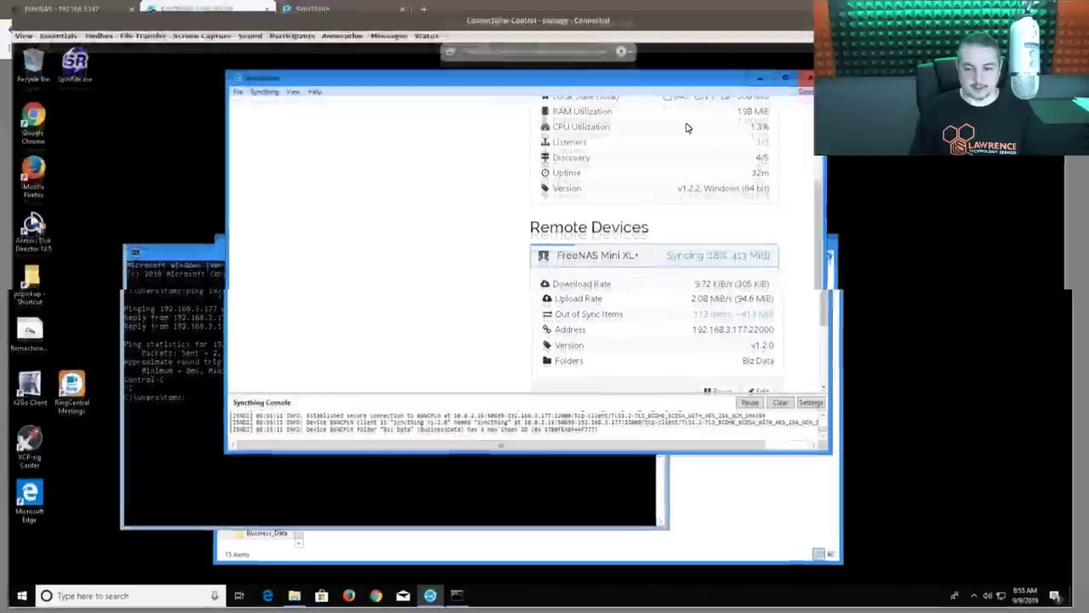
{"action": "scroll", "coordinate": [687, 170], "scroll_direction": "up", "scroll_amount": 5}
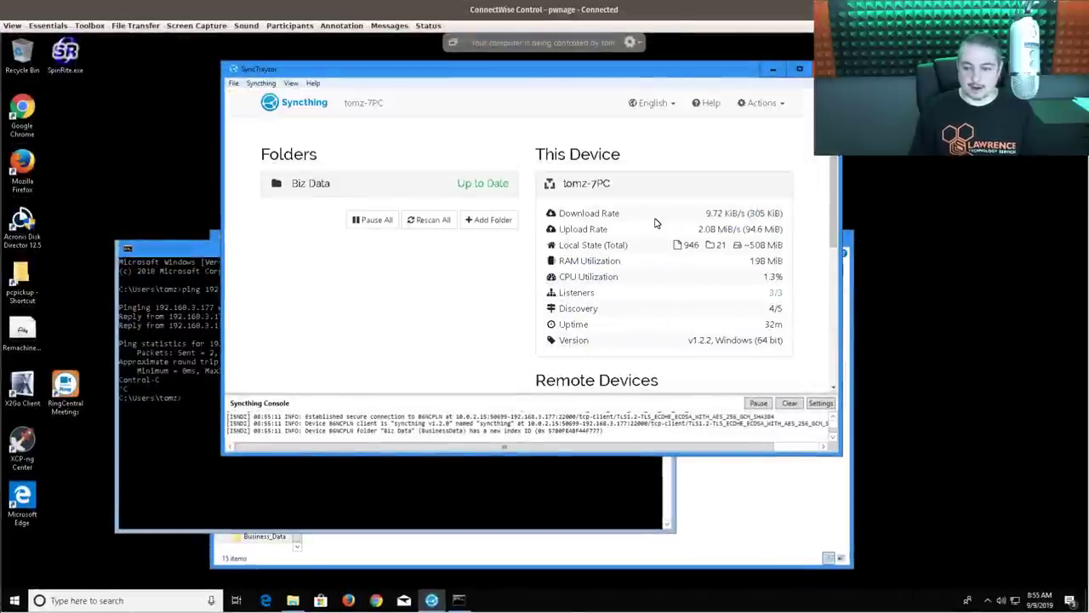
{"action": "scroll", "coordinate": [662, 225], "scroll_direction": "down", "scroll_amount": 3}
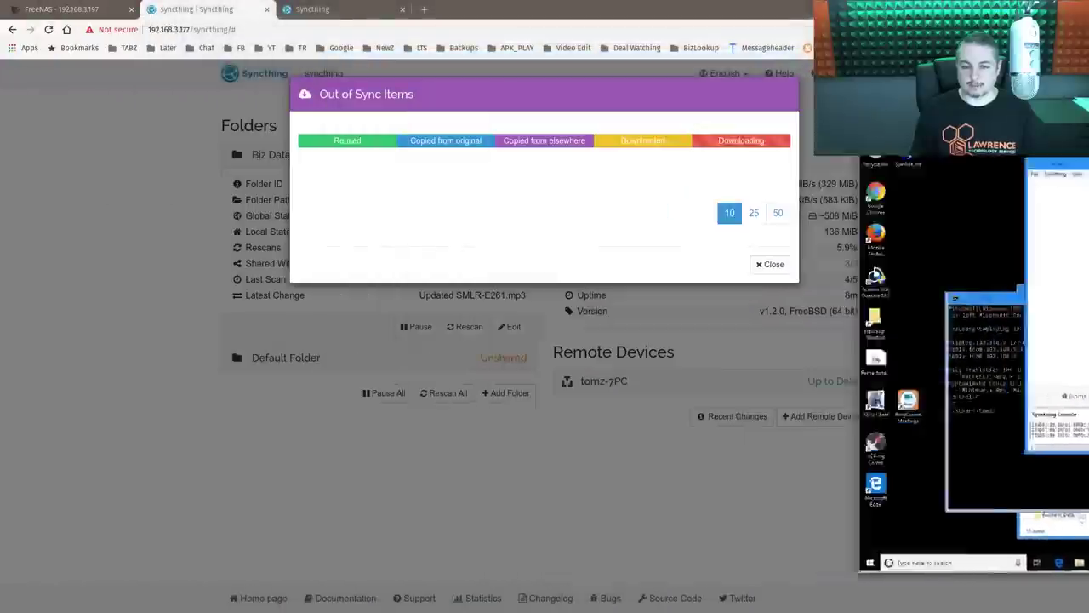
- Close the out-of-sync list and remove the unused Default Folder from Syncthing
{"action": "left_click", "coordinate": [771, 264]}
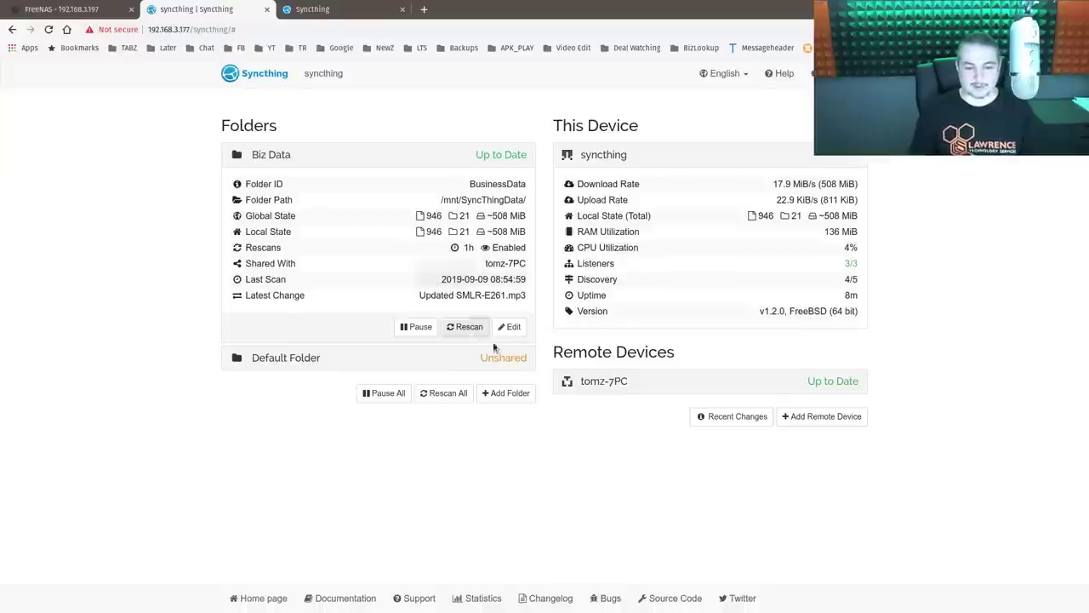
{"action": "left_click", "coordinate": [328, 154]}
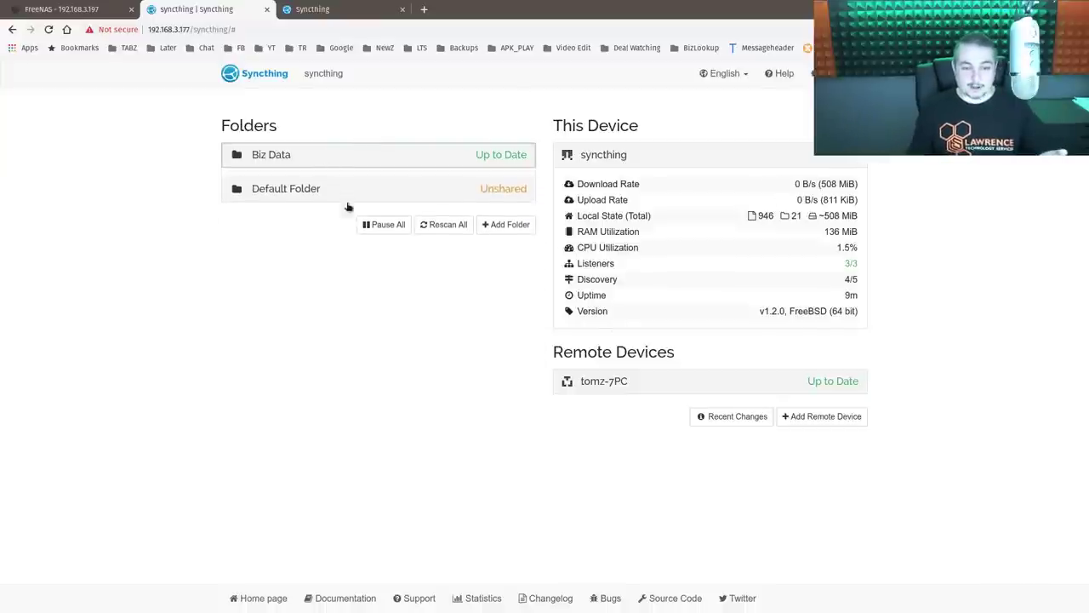
{"action": "left_click", "coordinate": [340, 181]}
{"action": "left_click", "coordinate": [519, 340]}
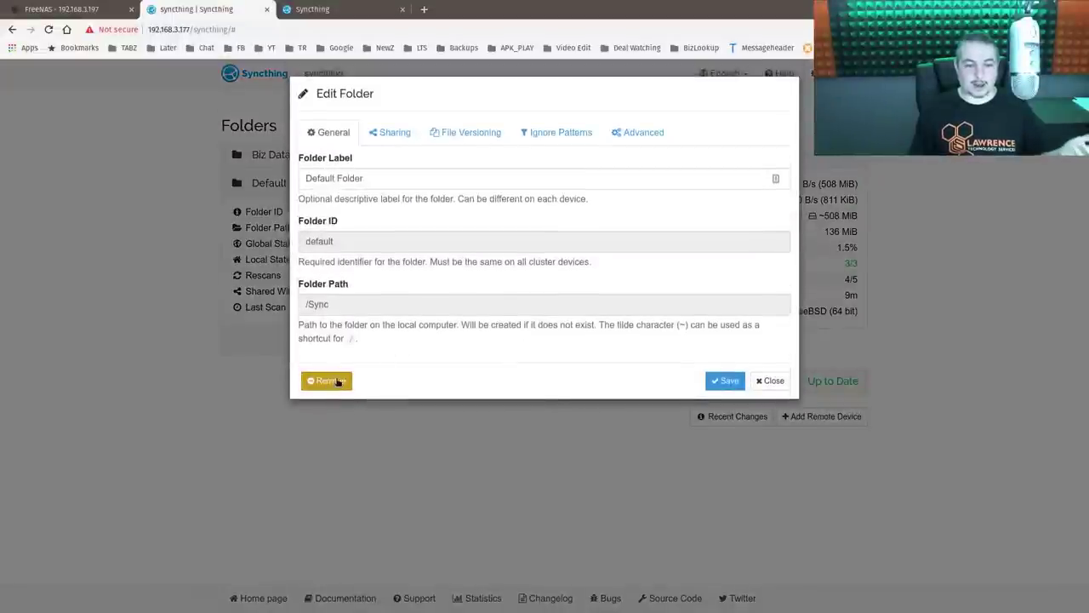
{"action": "left_click", "coordinate": [337, 381]}
{"action": "left_click", "coordinate": [399, 202]}
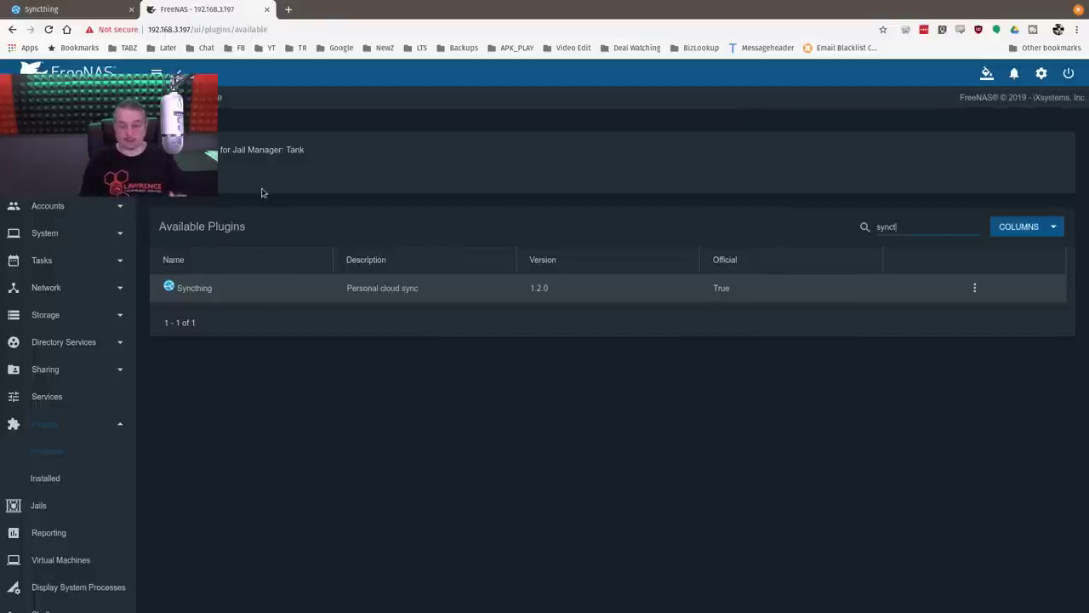
- On the syncthing.net homepage, follow the Google Play badge for the Android app
{"action": "left_click", "coordinate": [39, 7]}
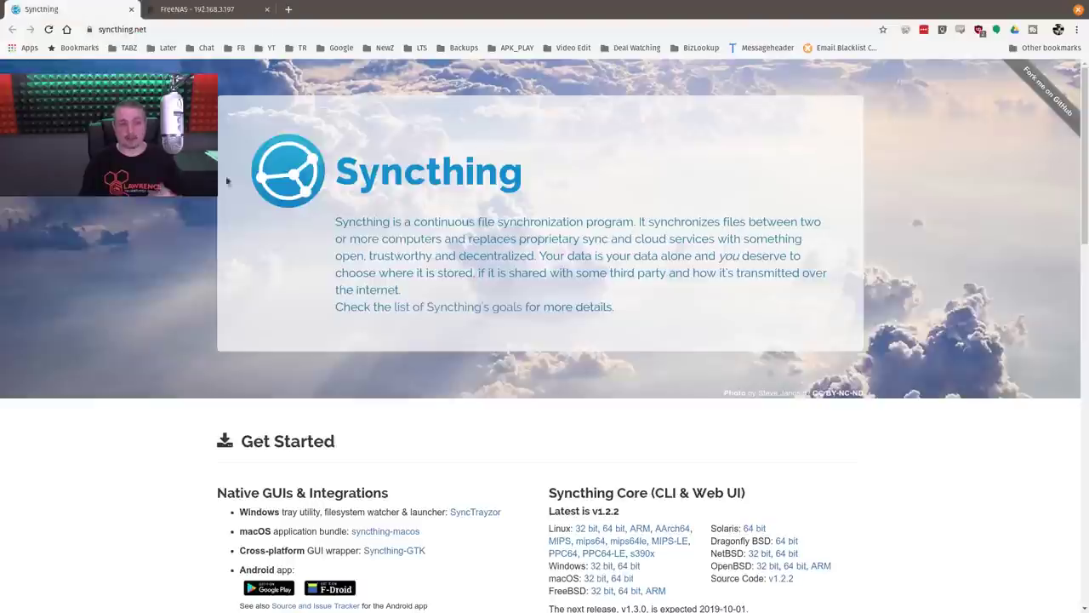
{"action": "scroll", "coordinate": [682, 400], "scroll_direction": "down", "scroll_amount": 3}
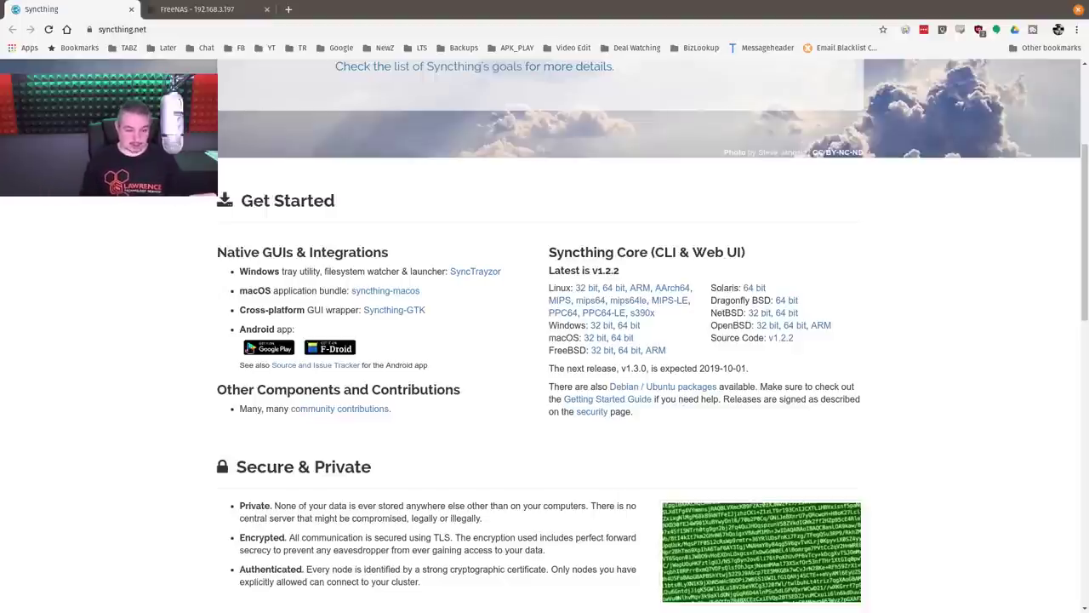
{"action": "left_click", "coordinate": [260, 350]}
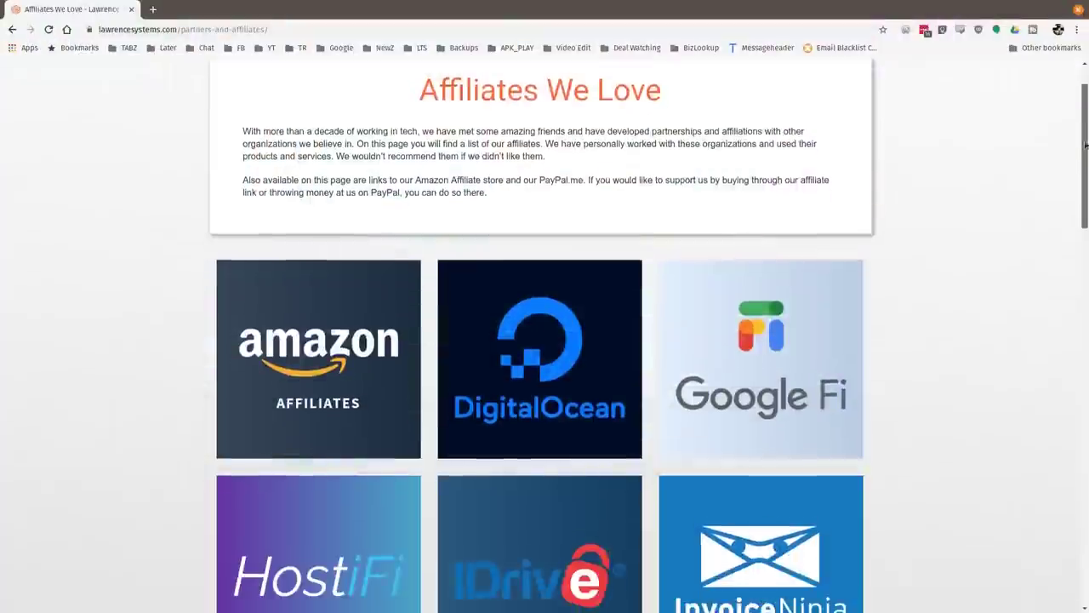
{"action": "left_click_drag", "start_coordinate": [1079, 149], "coordinate": [1072, 324]}
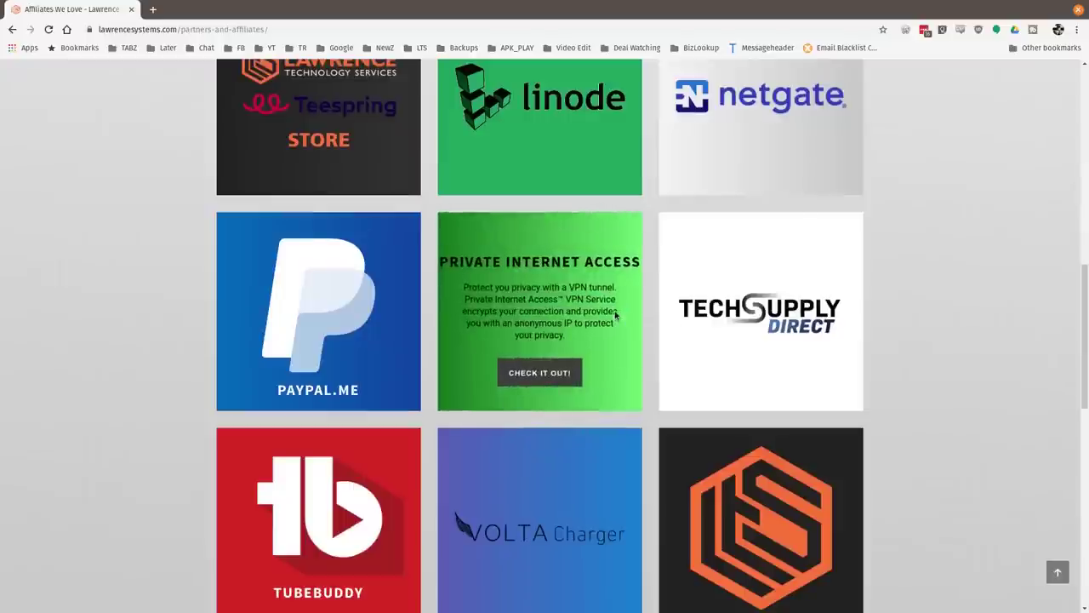